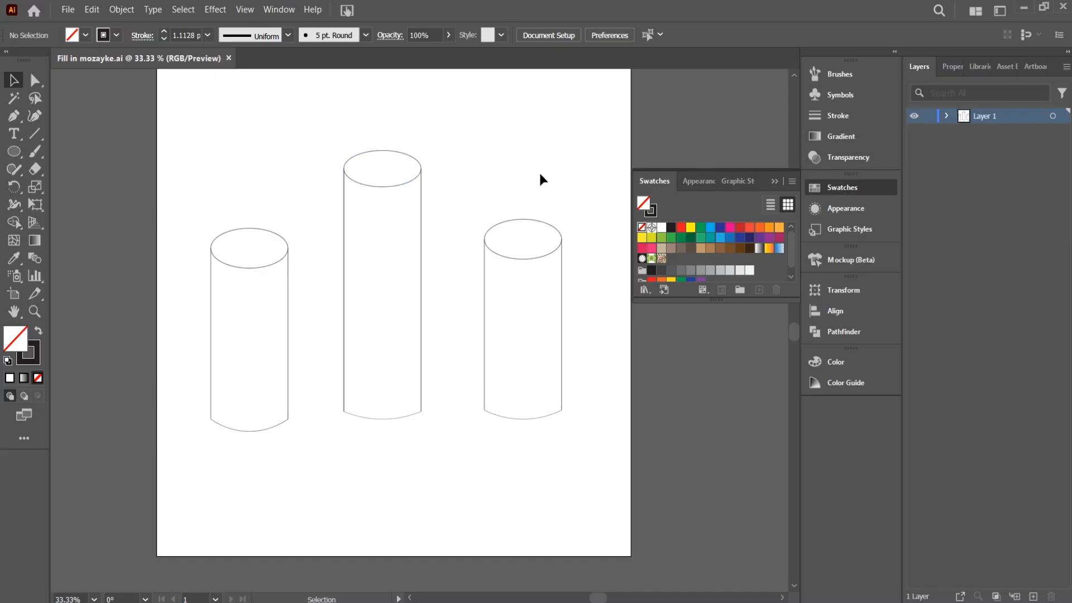
Inspect the left cylinder's outline up close, from its curved base along the side to its top ellipse
left_click_drag(163, 131, 620, 551)
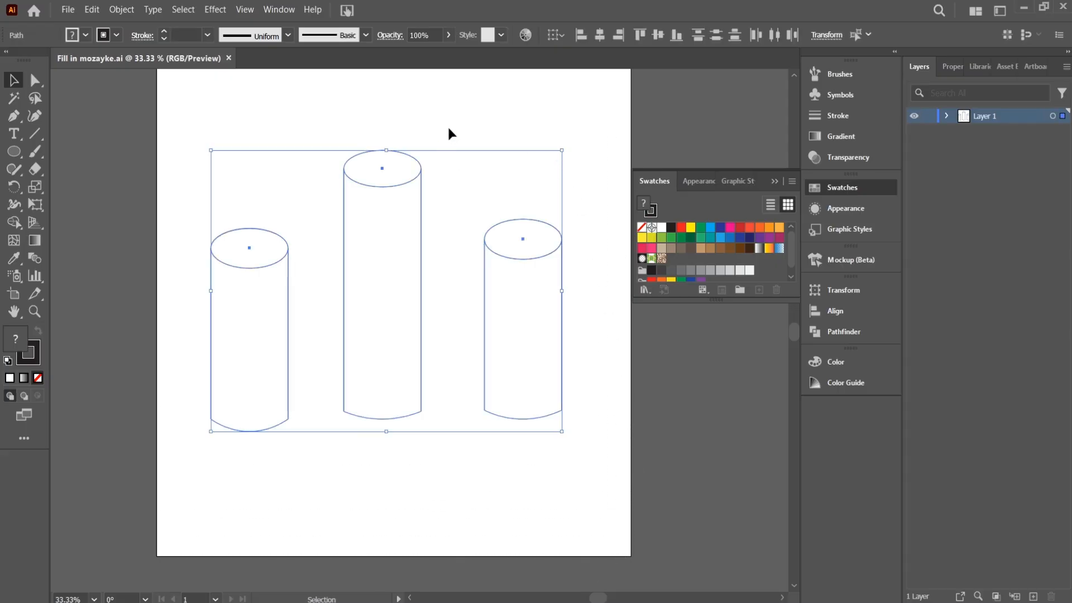
left_click(430, 144)
left_click_drag(185, 124, 652, 533)
left_click(476, 204)
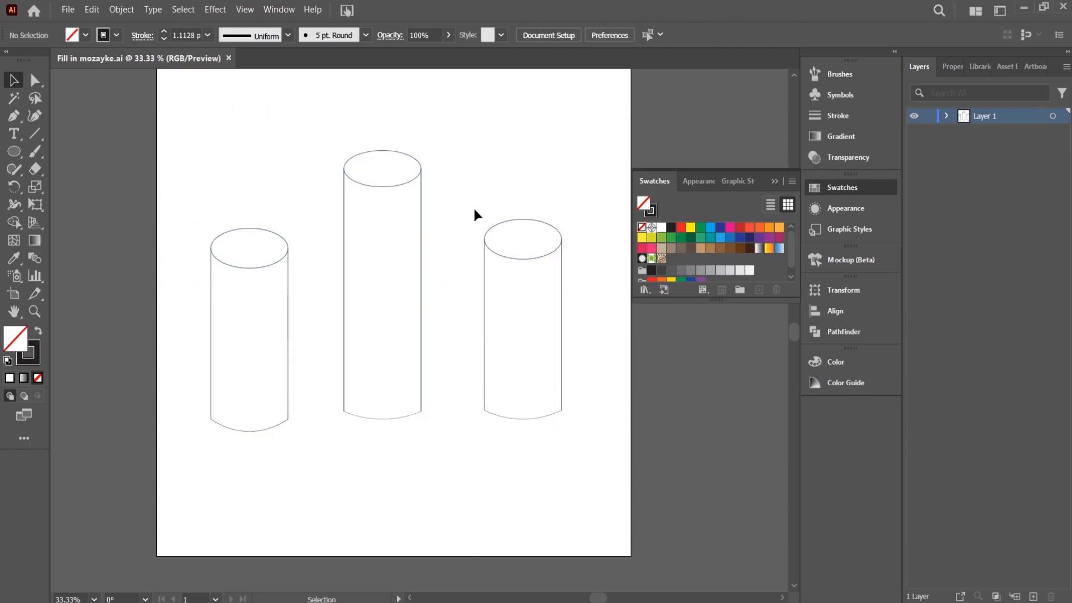
key("ctrl+1")
left_click_drag(283, 251, 634, 71)
left_click_drag(457, 182, 522, 157)
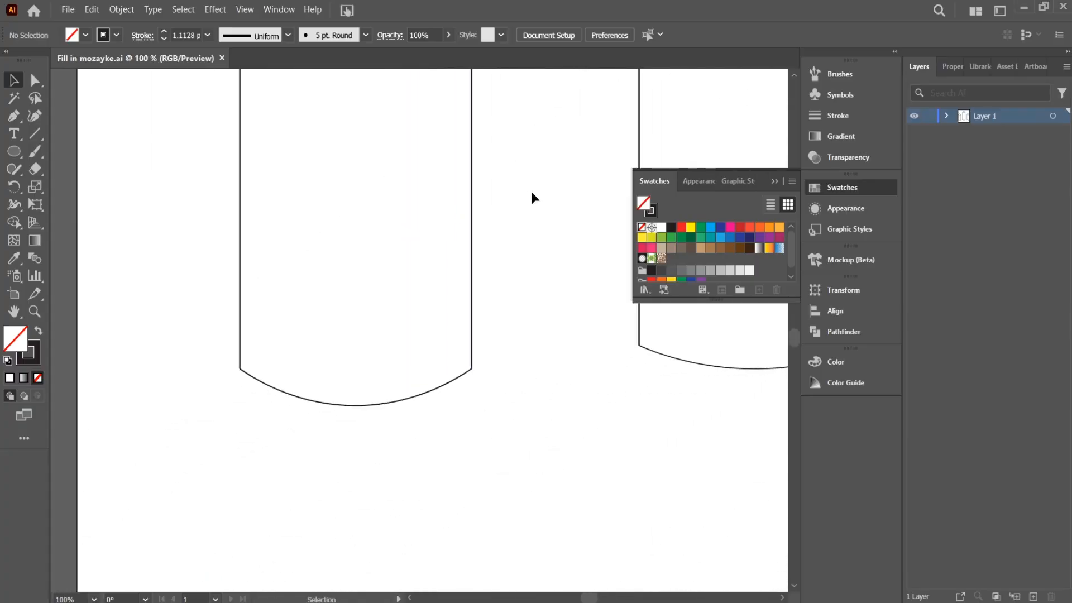
key("ctrl+plus")
key("ctrl+plus")
key("ctrl+plus")
key("ctrl+plus")
key("ctrl+plus")
left_click_drag(482, 268, 755, 89)
left_click_drag(313, 189, 675, 220)
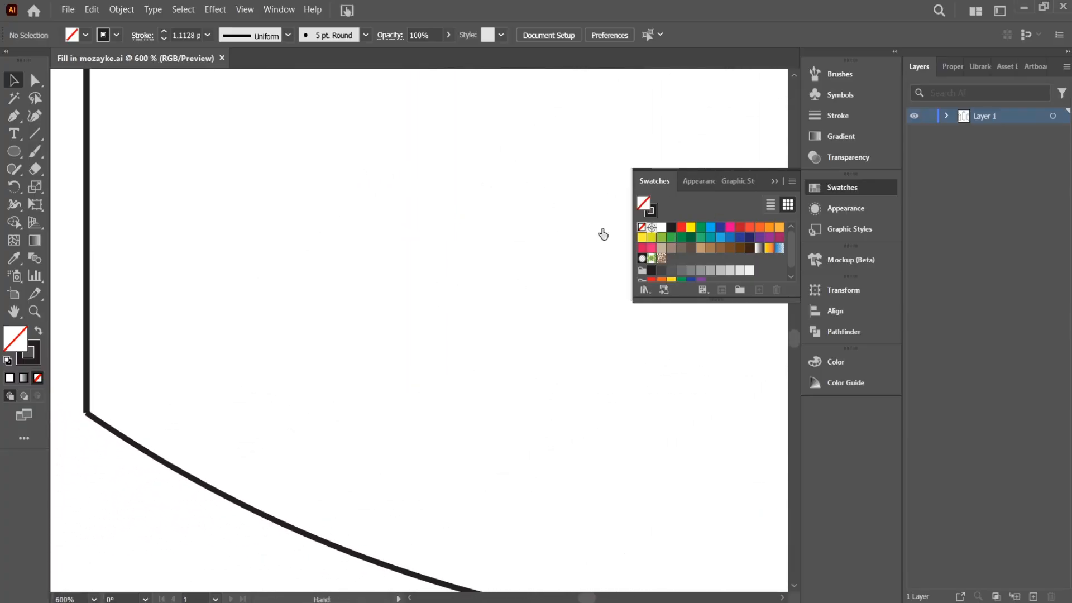
left_click_drag(390, 215, 498, 368)
left_click_drag(440, 188, 460, 544)
left_click_drag(446, 256, 407, 571)
left_click_drag(390, 256, 376, 569)
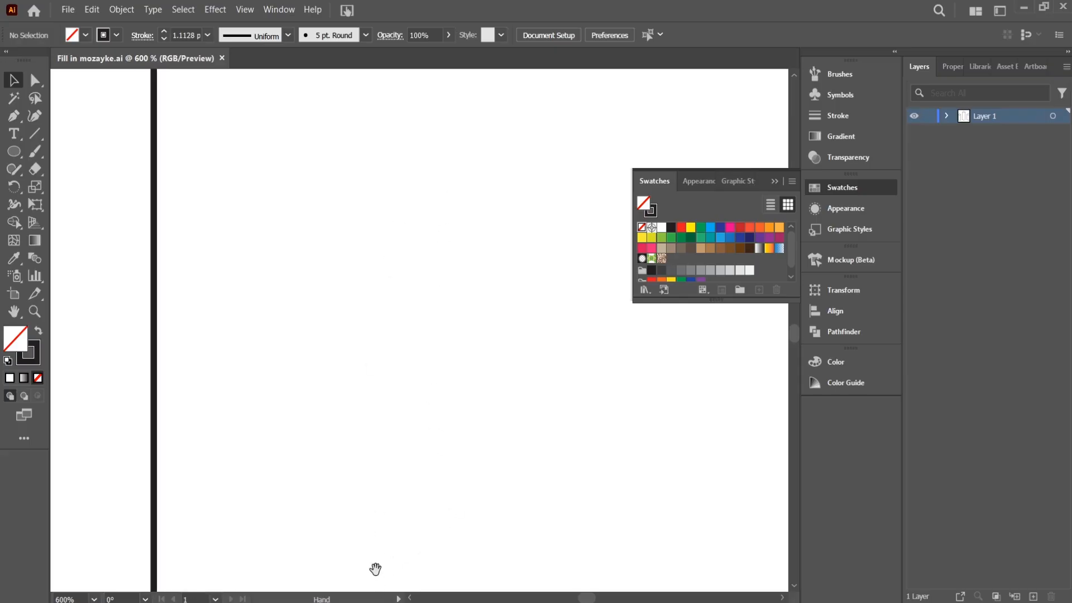
key("ctrl+minus")
left_click_drag(387, 255, 297, 561)
left_click_drag(341, 474, 350, 560)
left_click_drag(327, 391, 341, 531)
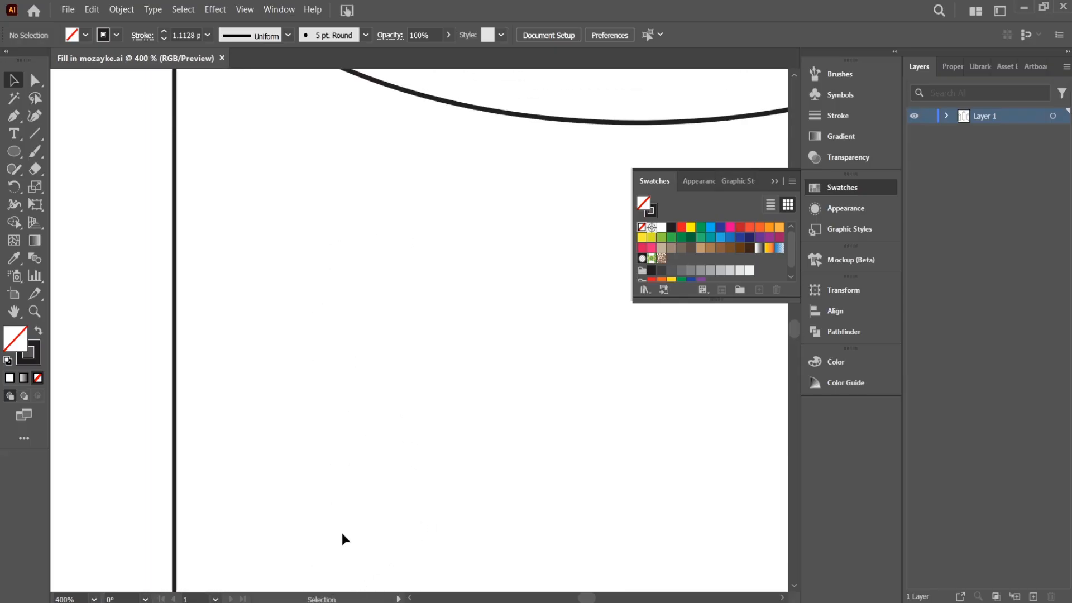
key("ctrl+minus")
key("ctrl+minus")
left_click_drag(417, 294, 377, 495)
key("ctrl+plus")
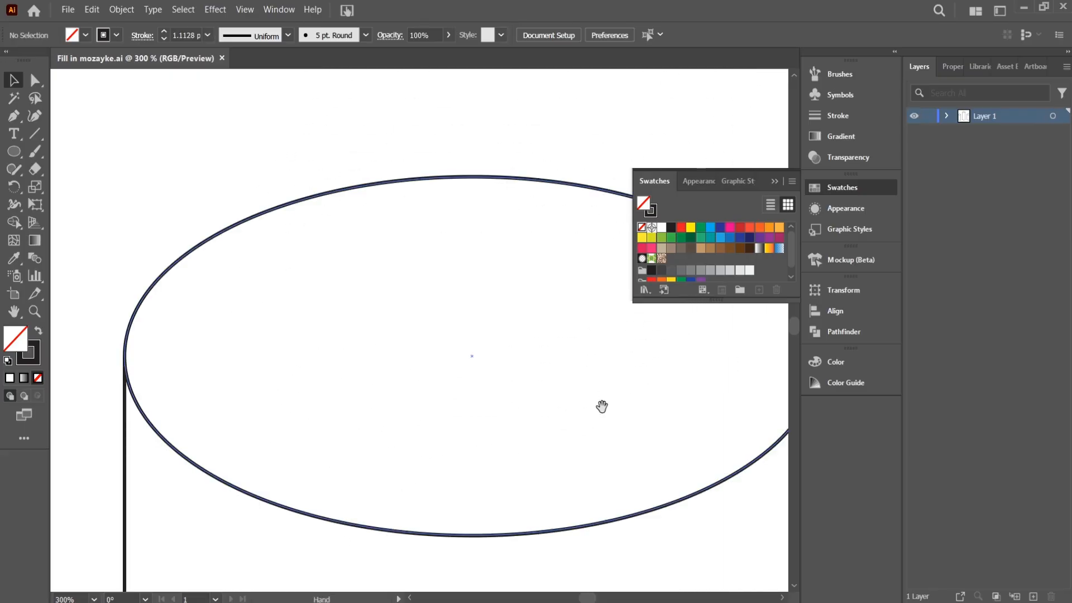
left_click_drag(603, 405, 246, 319)
key("ctrl+plus")
key("ctrl+plus")
key("ctrl+minus")
key("ctrl+minus")
key("ctrl+minus")
key("ctrl+minus")
key("ctrl+minus")
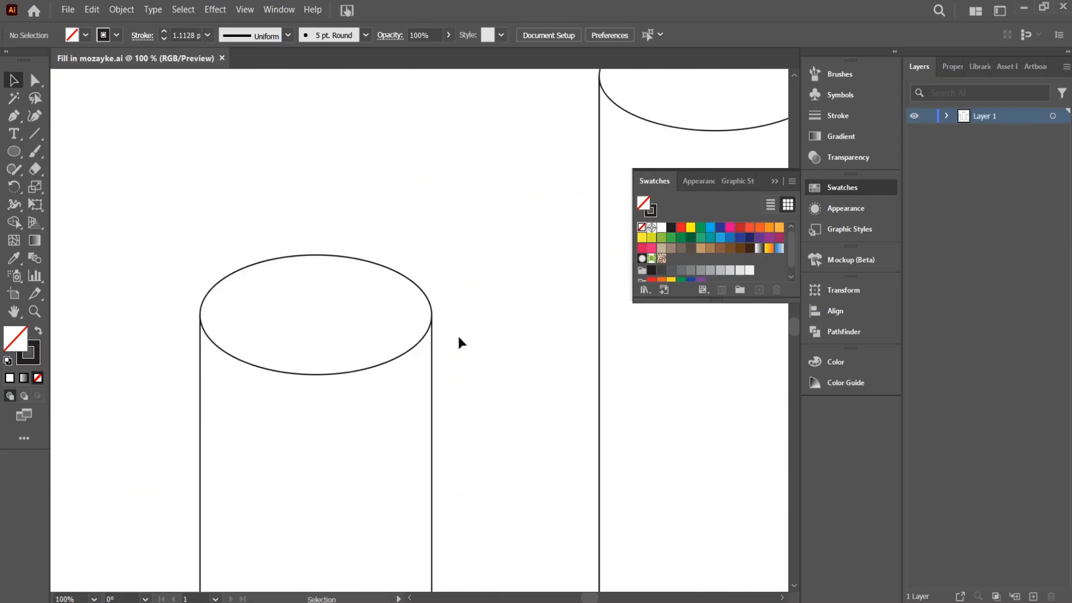
Inspect the middle cylinder's outline up close around its top ellipse, then review all three cylinders together
left_click_drag(519, 416, 365, 579)
left_click_drag(446, 331, 373, 460)
key("ctrl+plus")
key("ctrl+plus")
key("ctrl+plus")
key("ctrl+plus")
key("ctrl+plus")
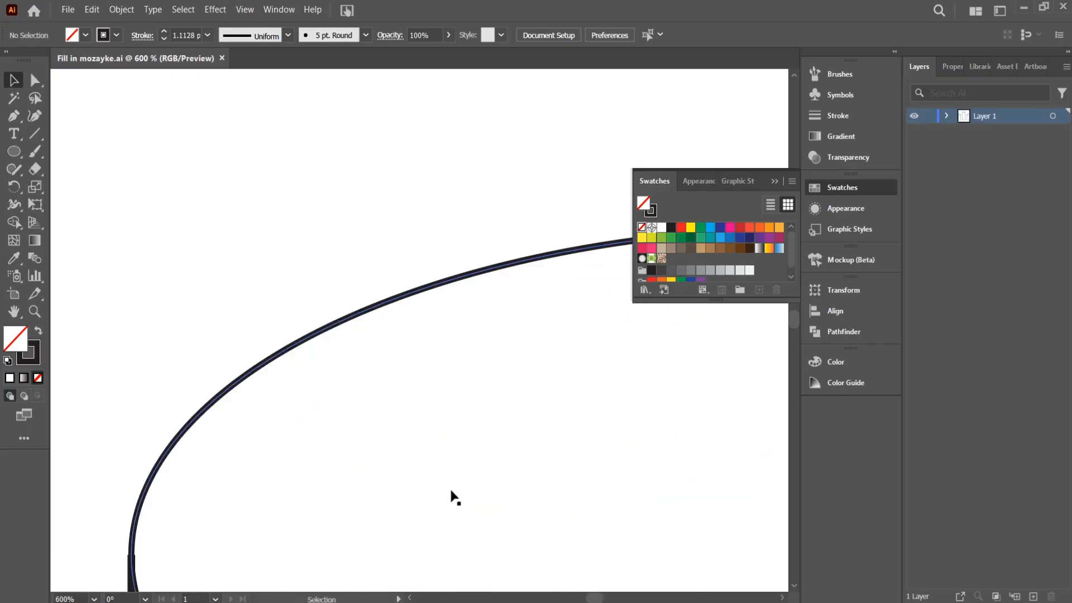
scroll(454, 363, "down", 5)
key("ctrl+minus")
key("ctrl+minus")
key("ctrl+minus")
key("ctrl+minus")
left_click_drag(571, 427, 430, 91)
left_click_drag(420, 384, 403, 307)
left_click_drag(452, 341, 204, 559)
left_click_drag(406, 391, 213, 600)
key("ctrl+minus")
key("ctrl+minus")
key("ctrl+minus")
left_click_drag(532, 285, 621, 277)
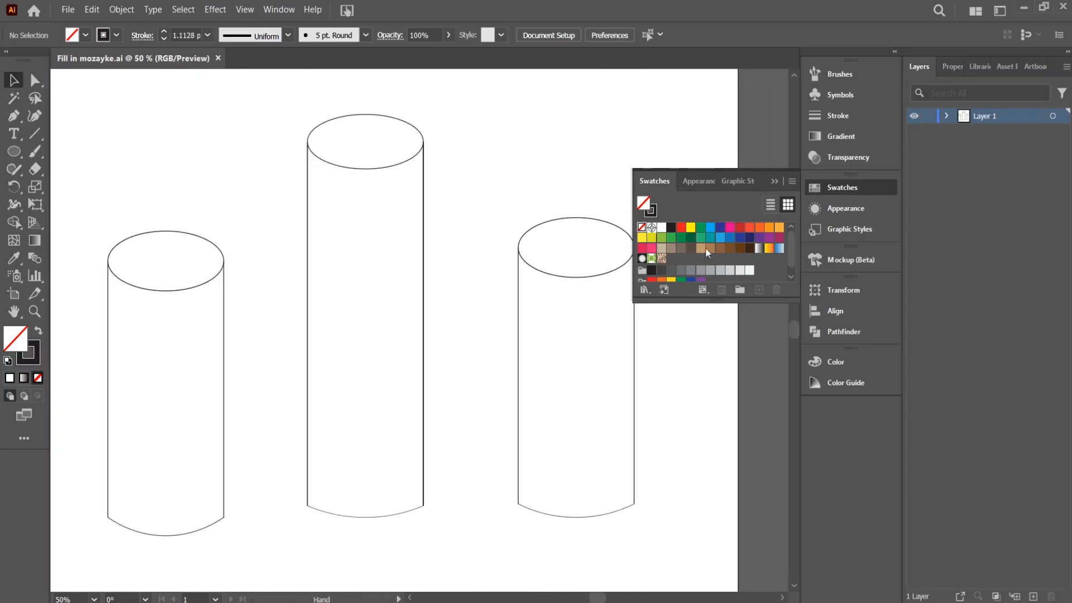
key("ctrl+minus")
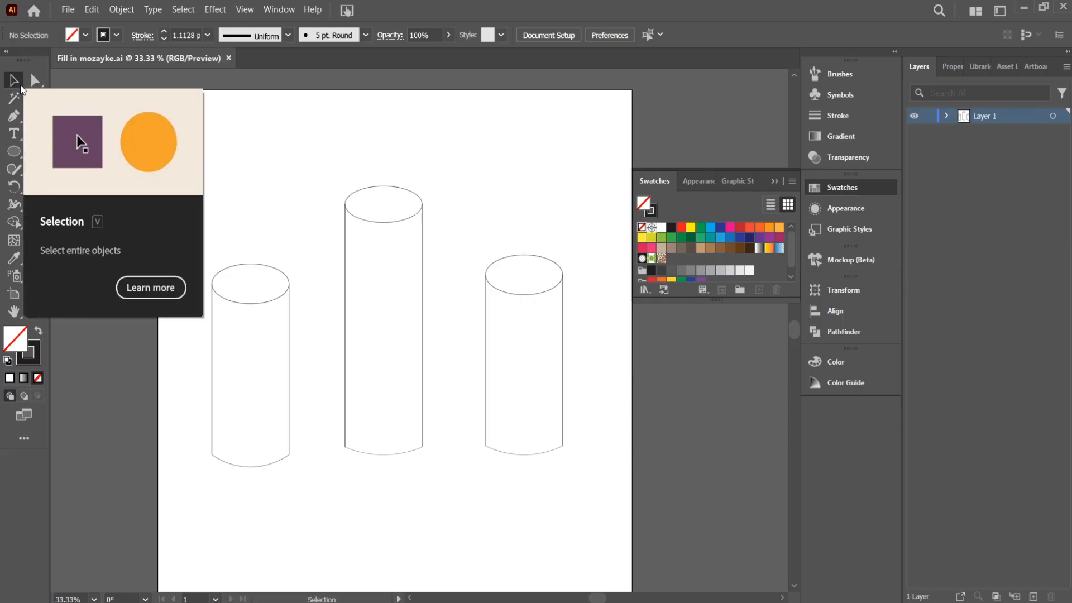
Expand all three cylinders with Fill and Stroke enabled, then deselect them
left_click_drag(117, 117, 679, 580)
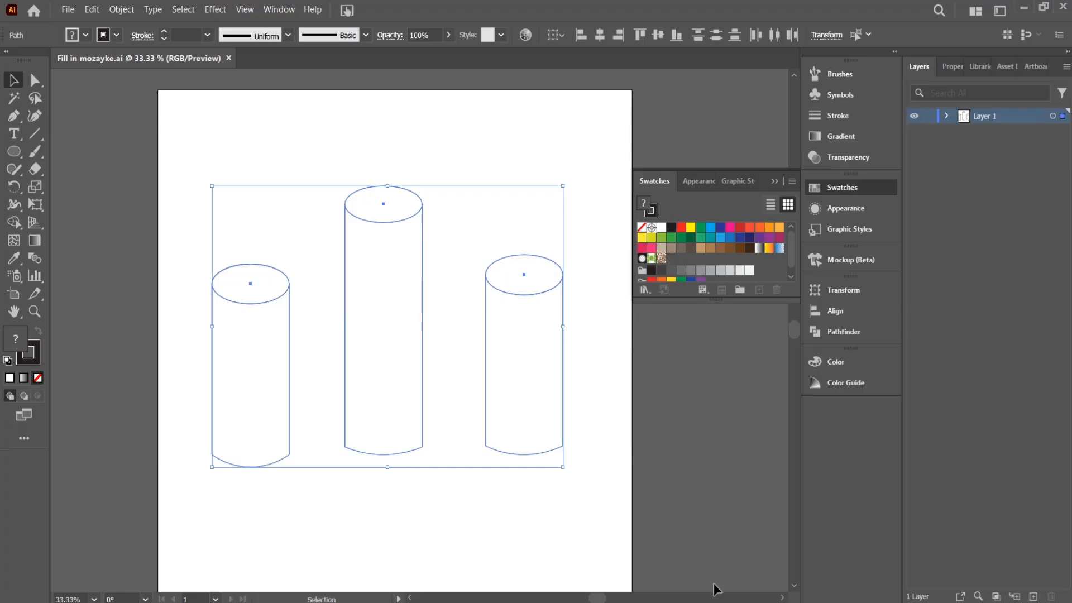
left_click(122, 11)
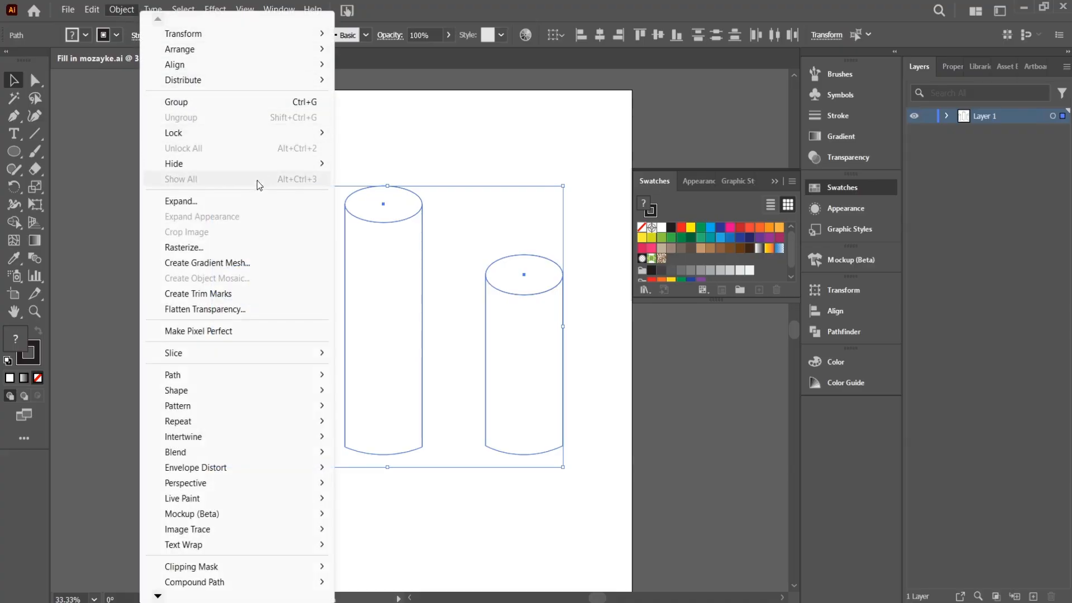
left_click(231, 204)
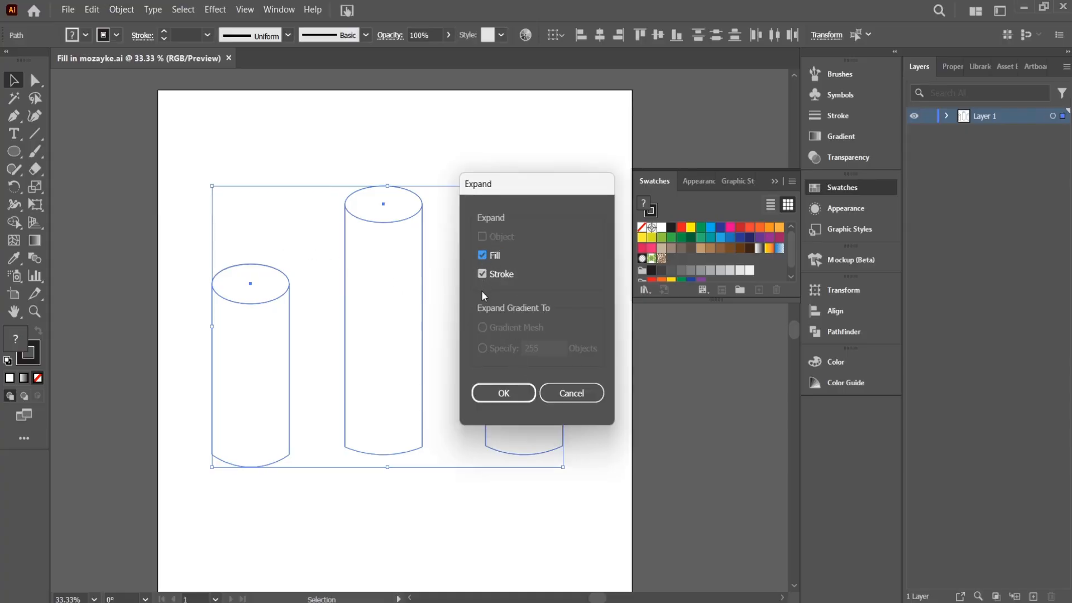
left_click(491, 398)
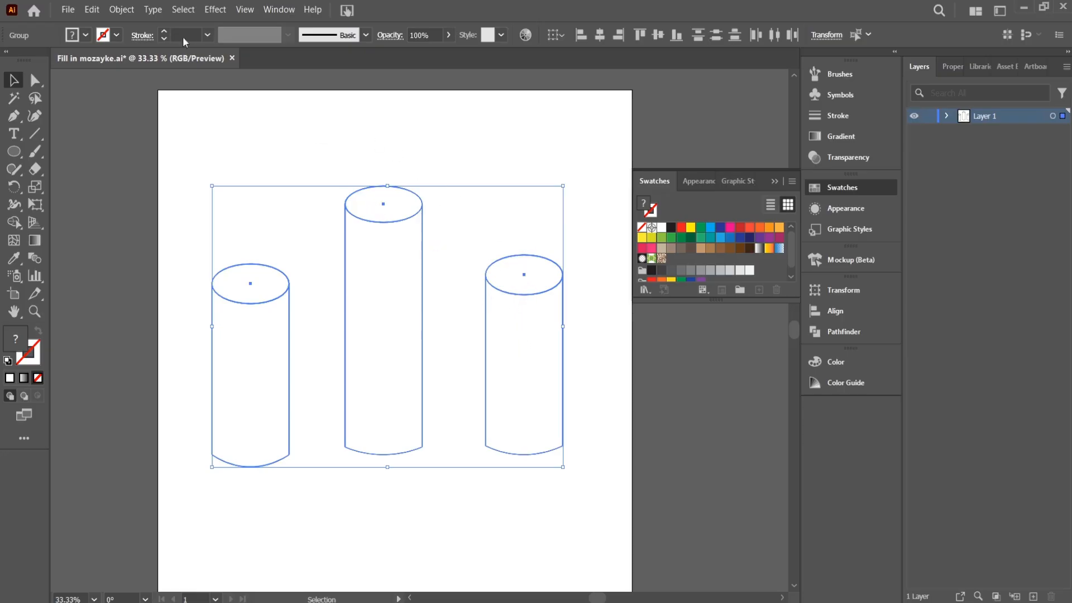
left_click(121, 10)
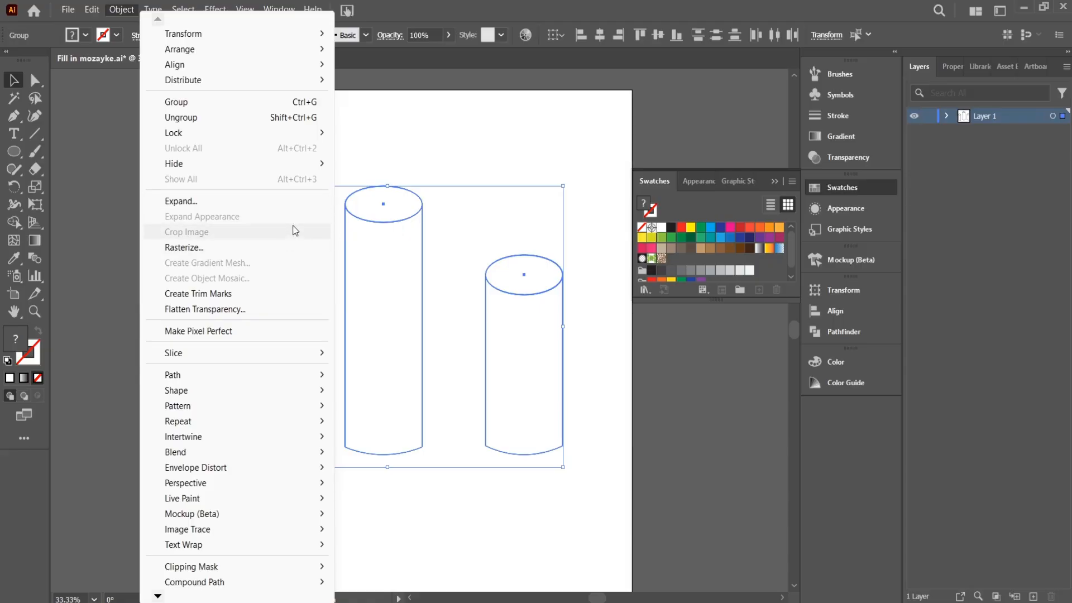
left_click(420, 149)
left_click(309, 202)
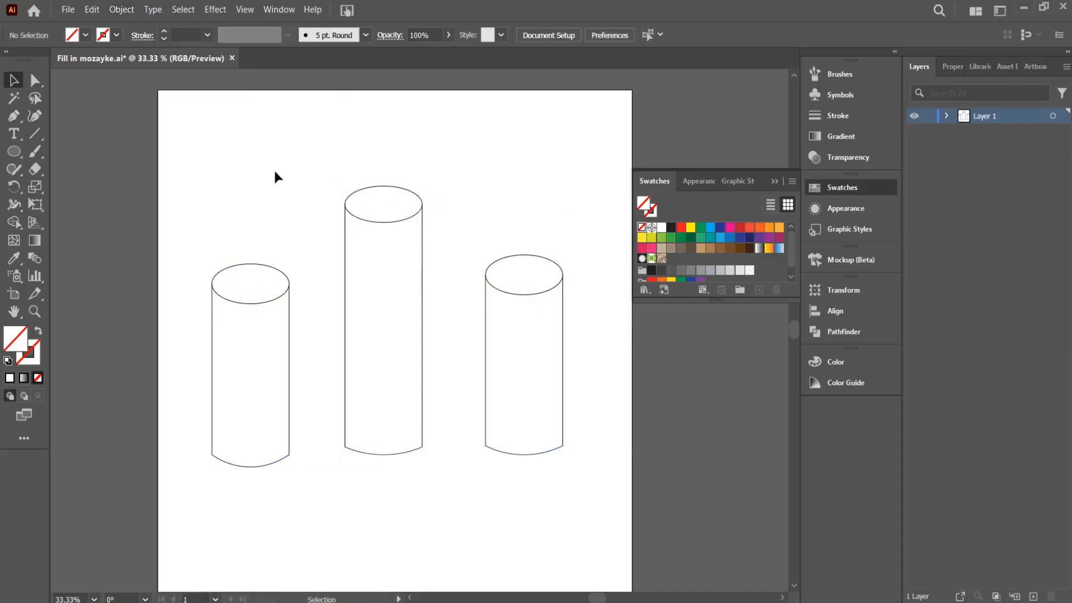
Choose the Paintbrush and set it to no fill with a pure black (000000) stroke
left_click(33, 150)
key("ctrl+plus")
key("ctrl+plus")
key("ctrl+plus")
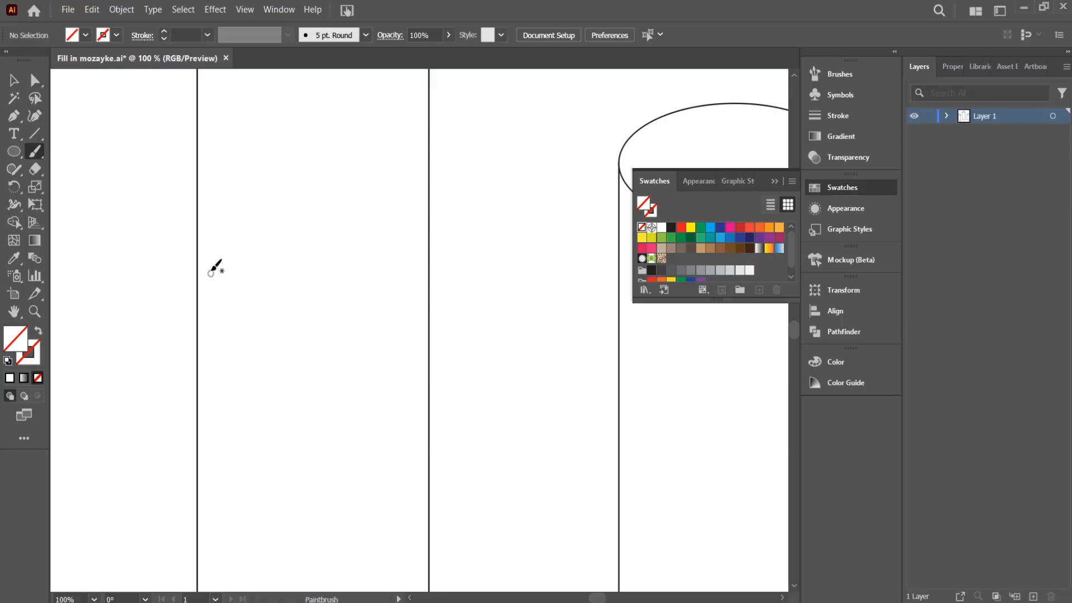
mouse_move(233, 237)
left_mouse_down()
mouse_move(266, 225)
mouse_move(395, 222)
left_mouse_up()
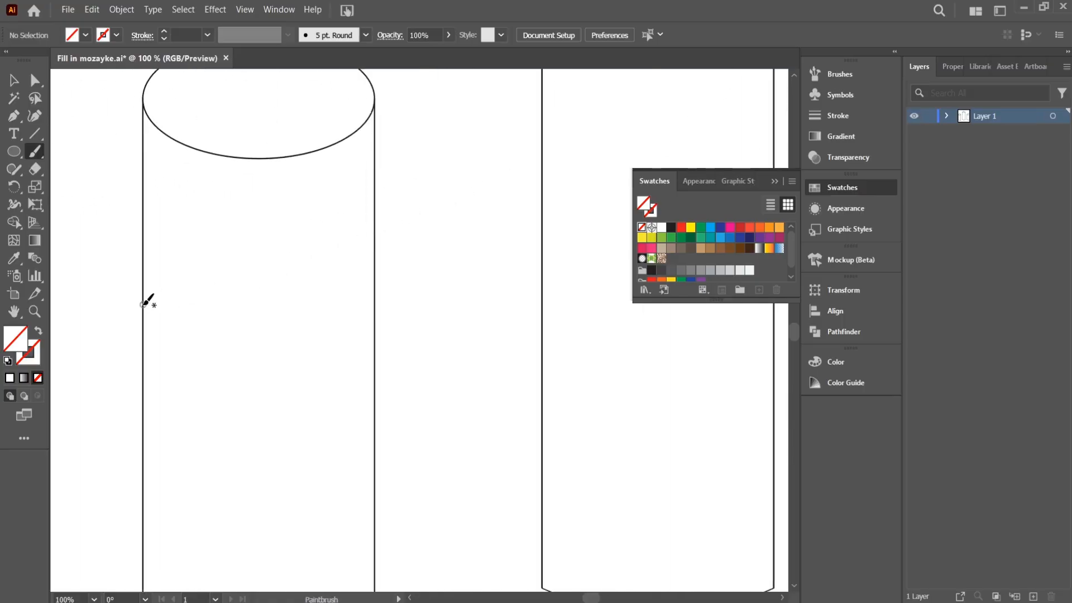
key("d")
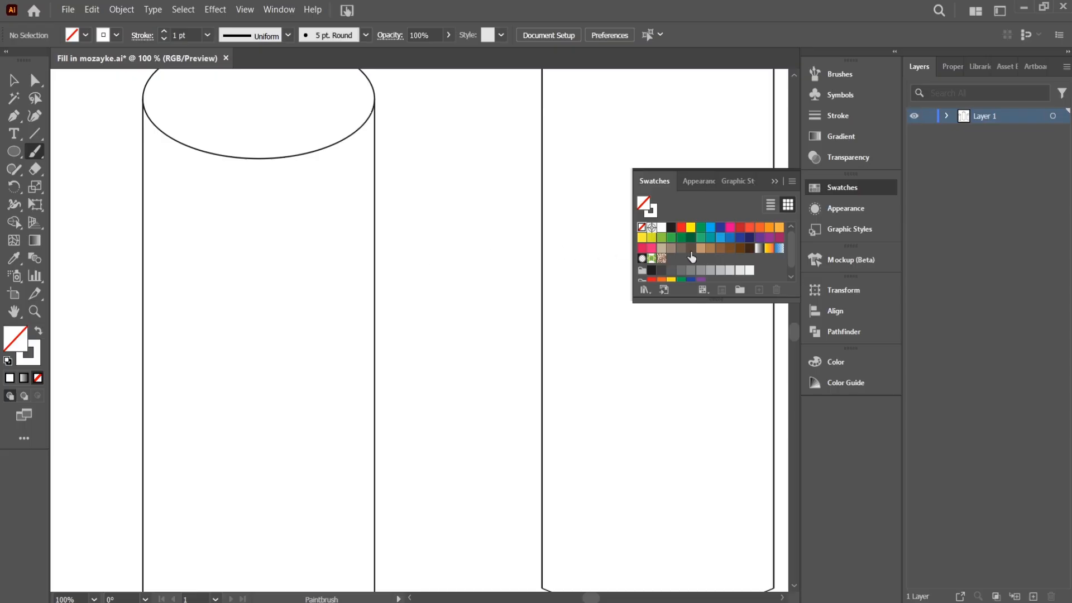
left_click(670, 229)
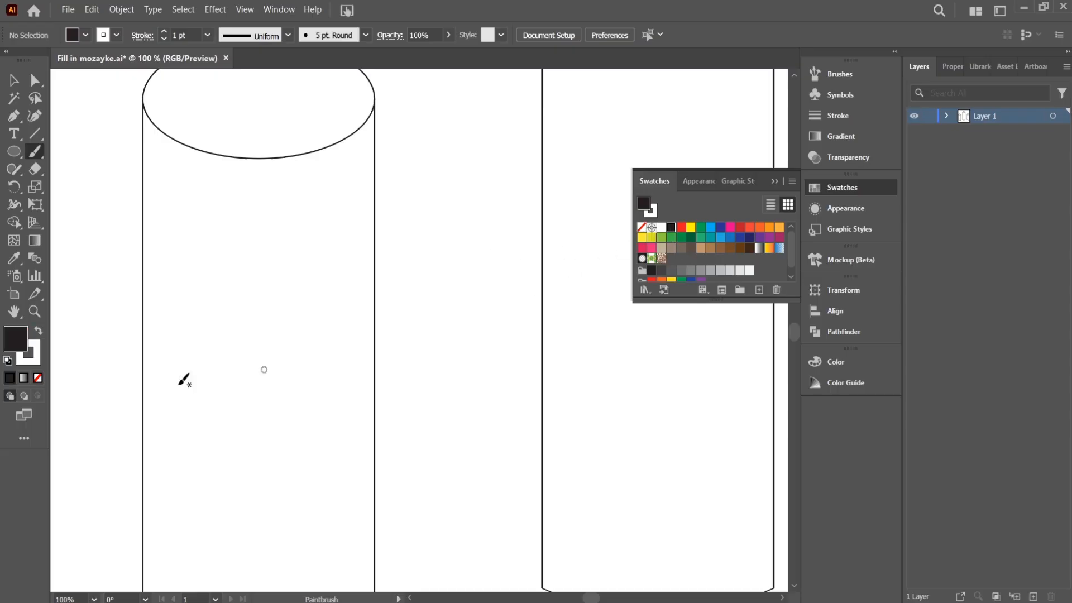
double_click(16, 340)
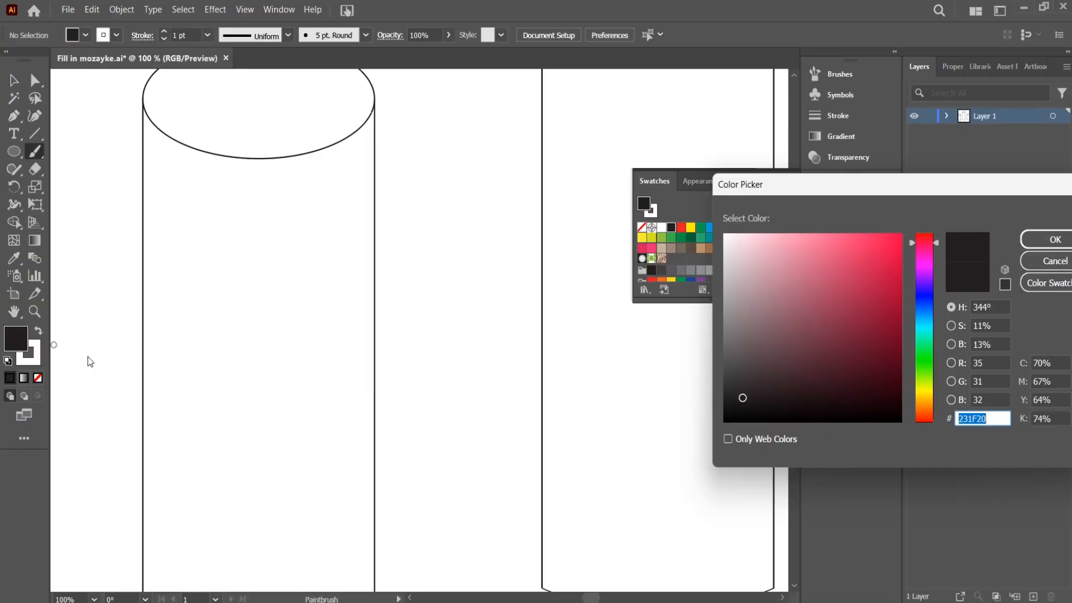
left_click(725, 420)
left_click(1054, 241)
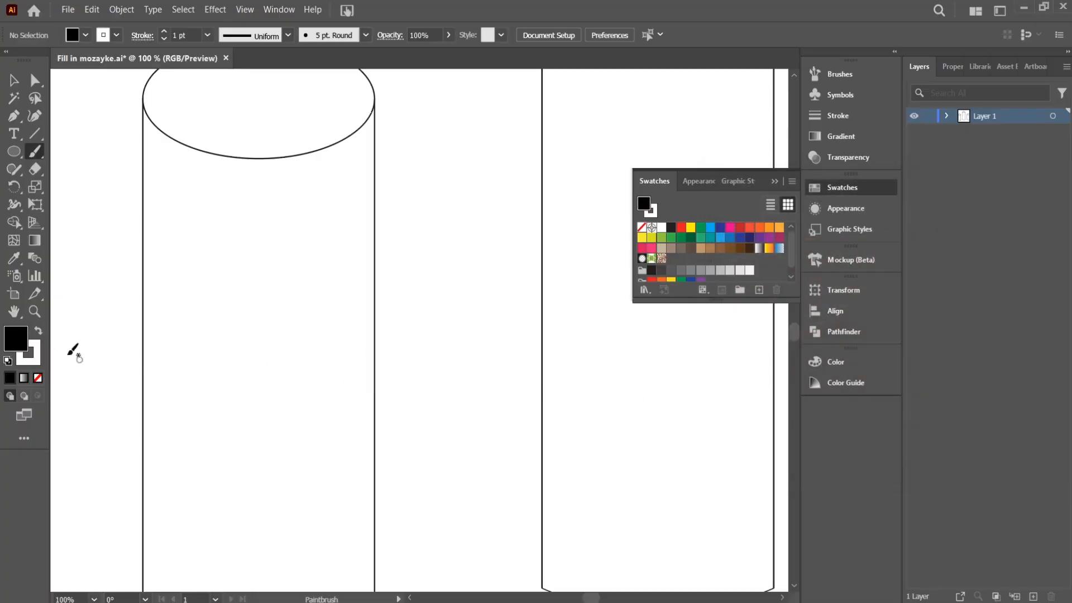
left_click(8, 360)
left_click(38, 377)
left_click(29, 353)
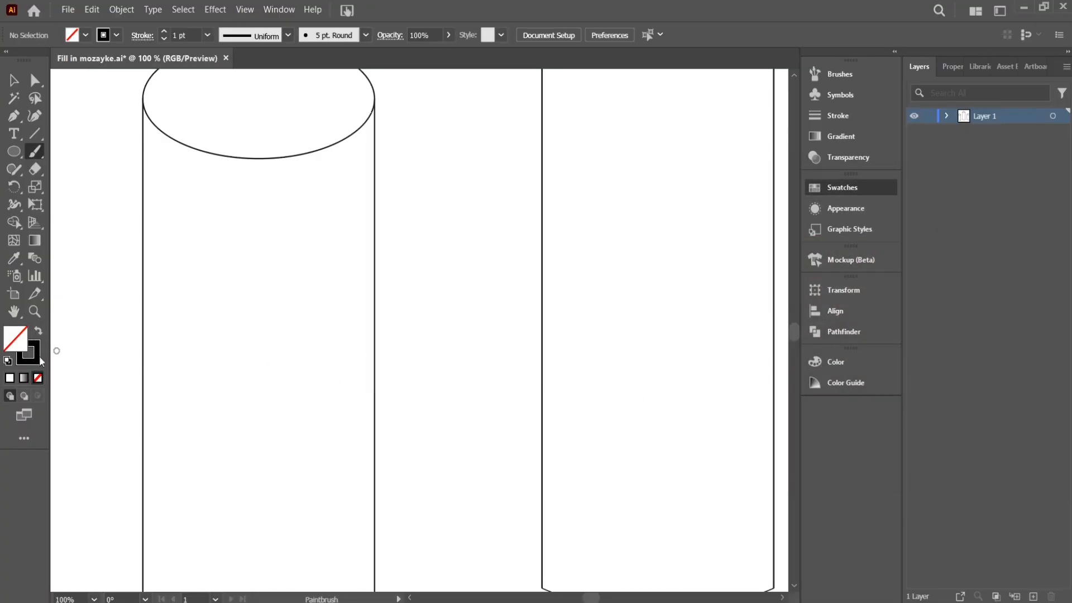
Paint two roughly parallel wavy lines rising from left to right across the middle of the left cylinder
mouse_move(142, 384)
left_mouse_down()
mouse_move(168, 351)
mouse_move(237, 306)
mouse_move(353, 283)
mouse_move(374, 263)
left_mouse_up()
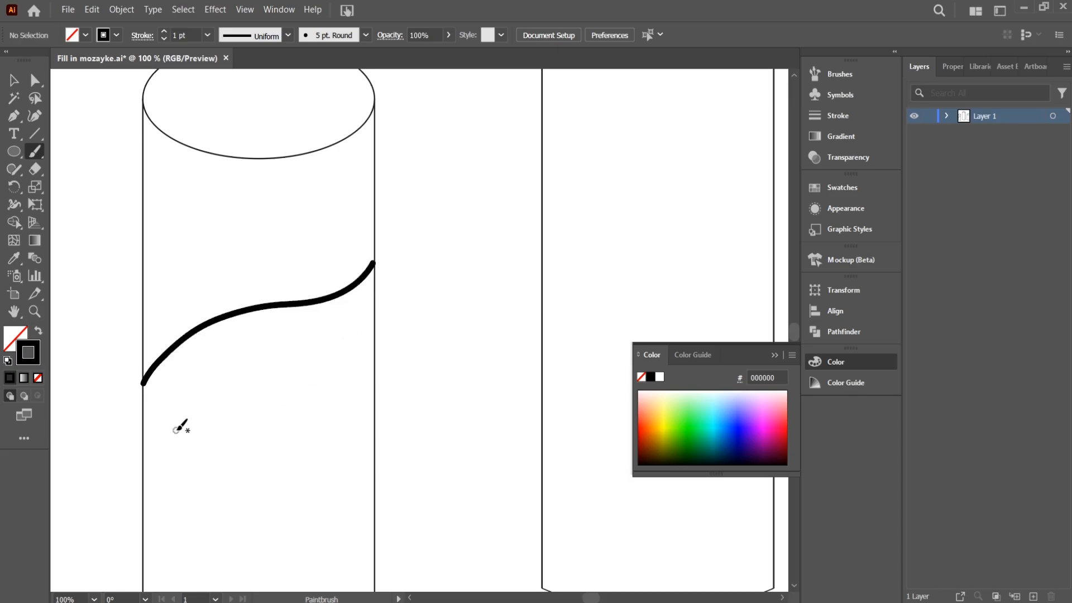
key("ctrl+minus")
key("ctrl+plus")
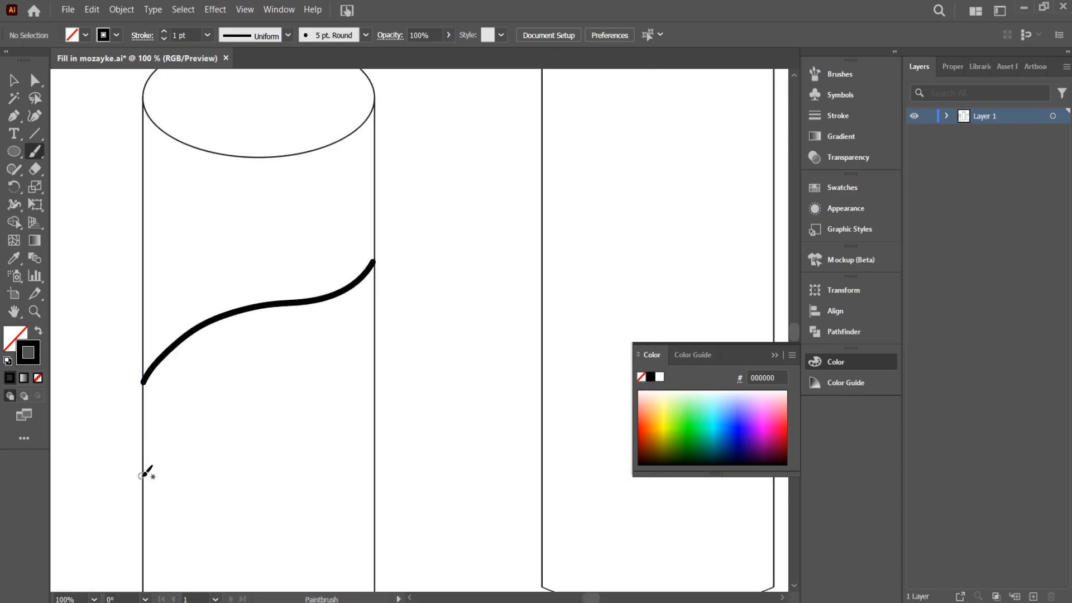
mouse_move(142, 476)
left_mouse_down()
mouse_move(189, 431)
mouse_move(271, 387)
mouse_move(383, 364)
left_mouse_up()
key("ctrl+minus")
key("ctrl+minus")
key("ctrl+minus")
key("ctrl+minus")
key("ctrl+minus")
key("ctrl+minus")
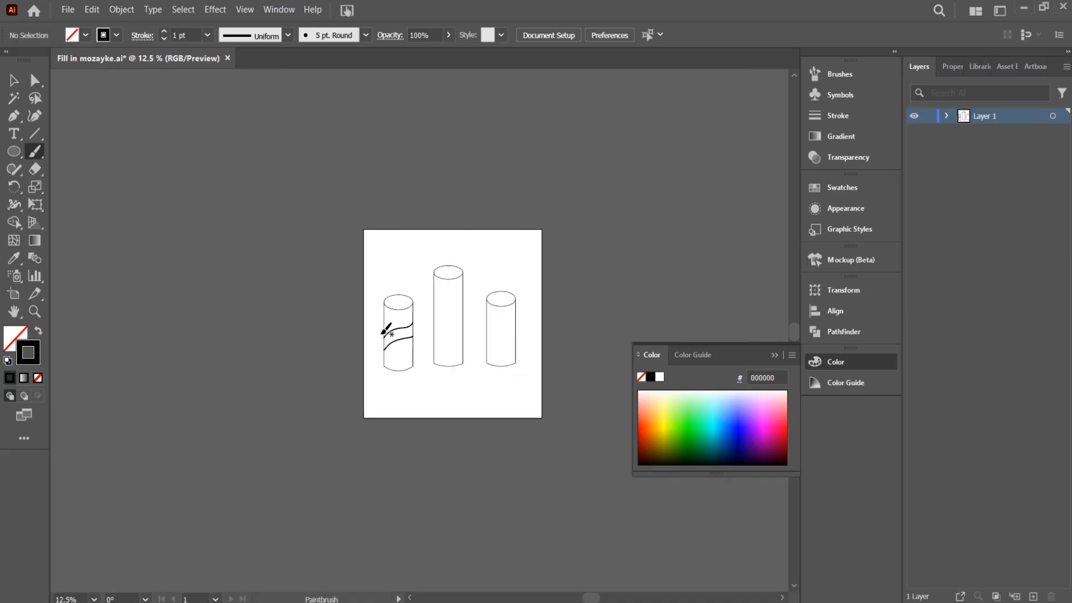
Paint two lines across the middle cylinder, the upper one sloping down and the lower one sloping up toward its right edge
key("ctrl+plus")
key("ctrl+plus")
key("ctrl+plus")
key("ctrl+plus")
key("ctrl+plus")
key("ctrl+plus")
left_click_drag(531, 260, 220, 209)
left_click_drag(222, 133, 453, 239)
key("ctrl+z")
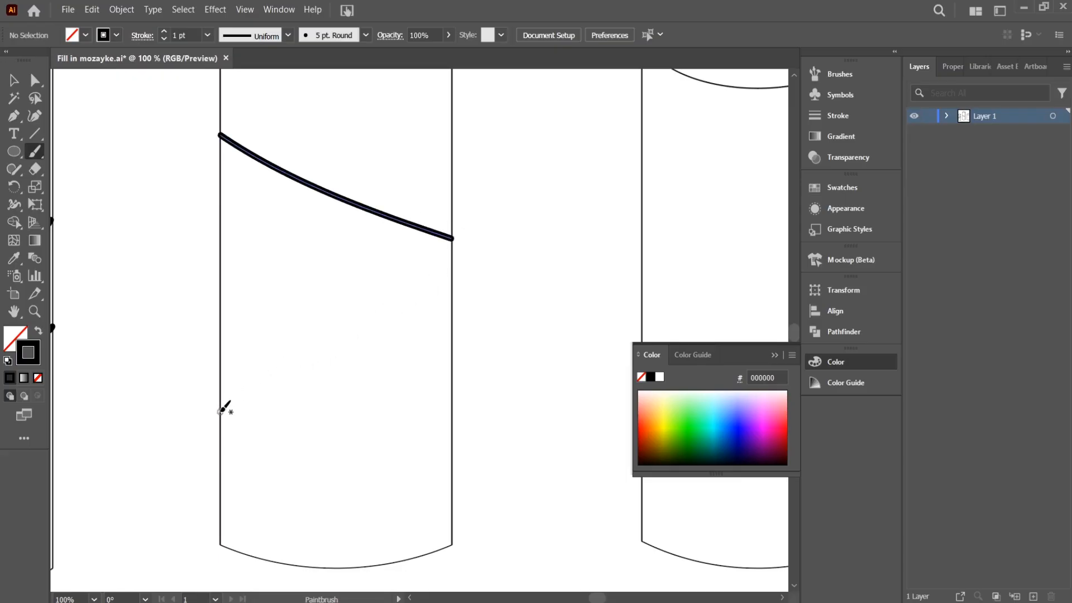
left_click_drag(220, 411, 453, 295)
key("ctrl+minus")
key("ctrl+minus")
key("ctrl+minus")
key("ctrl+minus")
key("ctrl+minus")
key("ctrl+plus")
key("ctrl+plus")
key("ctrl+plus")
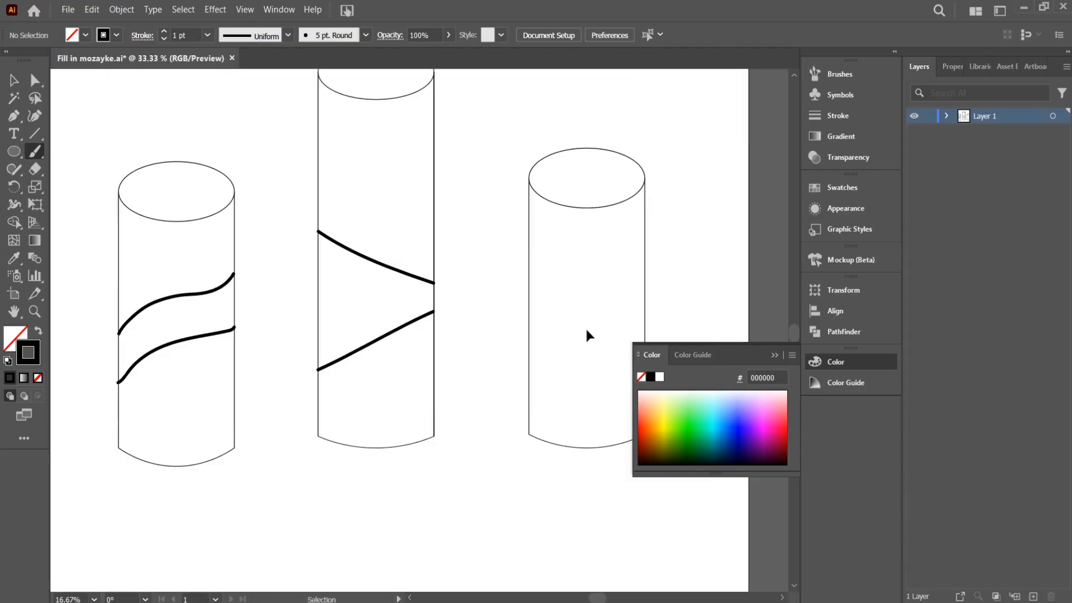
Paint a large curve bulging right from the right cylinder's left edge to its lower-left corner, and a wavy line across above it
left_click_drag(568, 262, 334, 246)
key("ctrl+plus")
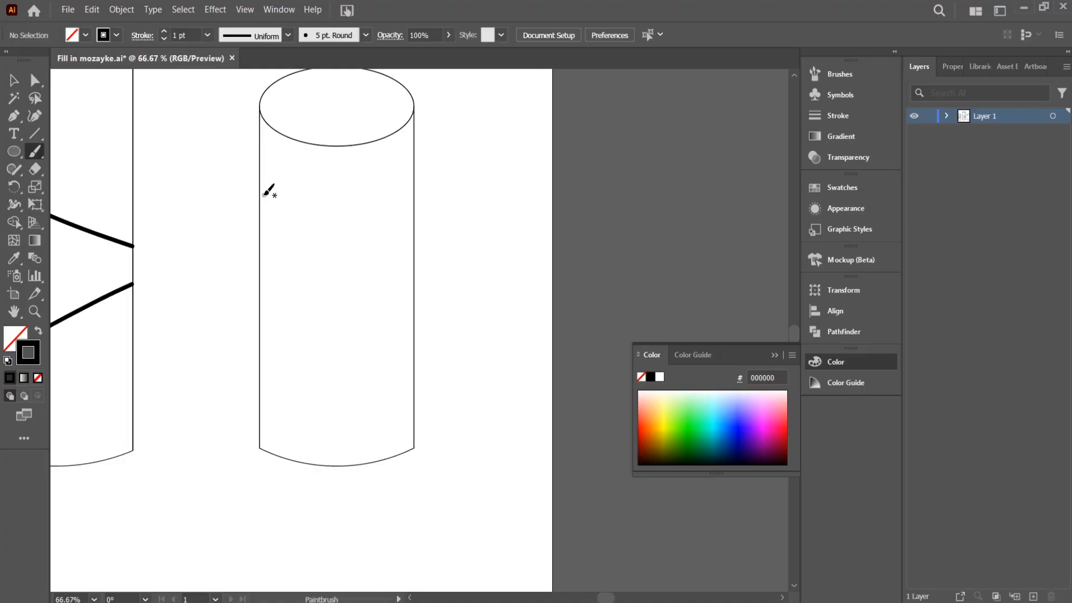
mouse_move(260, 195)
left_mouse_down()
mouse_move(273, 221)
mouse_move(385, 290)
mouse_move(401, 341)
mouse_move(379, 389)
mouse_move(261, 448)
left_mouse_up()
mouse_move(259, 136)
left_mouse_down()
mouse_move(298, 178)
mouse_move(416, 218)
left_mouse_up()
key("ctrl+z")
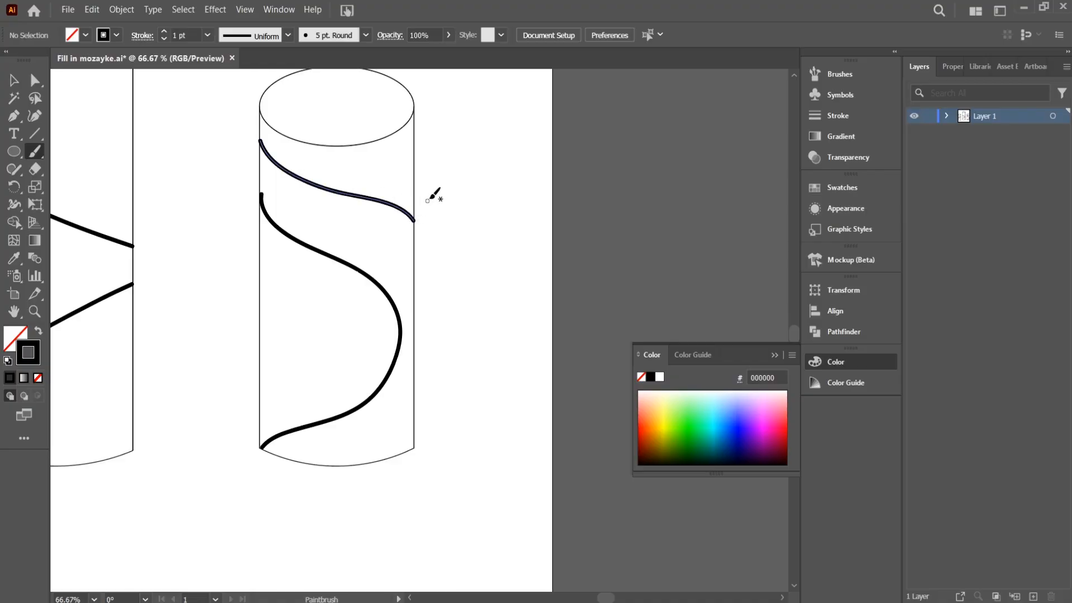
key("ctrl+minus")
key("ctrl+minus")
key("ctrl+minus")
key("ctrl+minus")
key("ctrl+minus")
key("ctrl+plus")
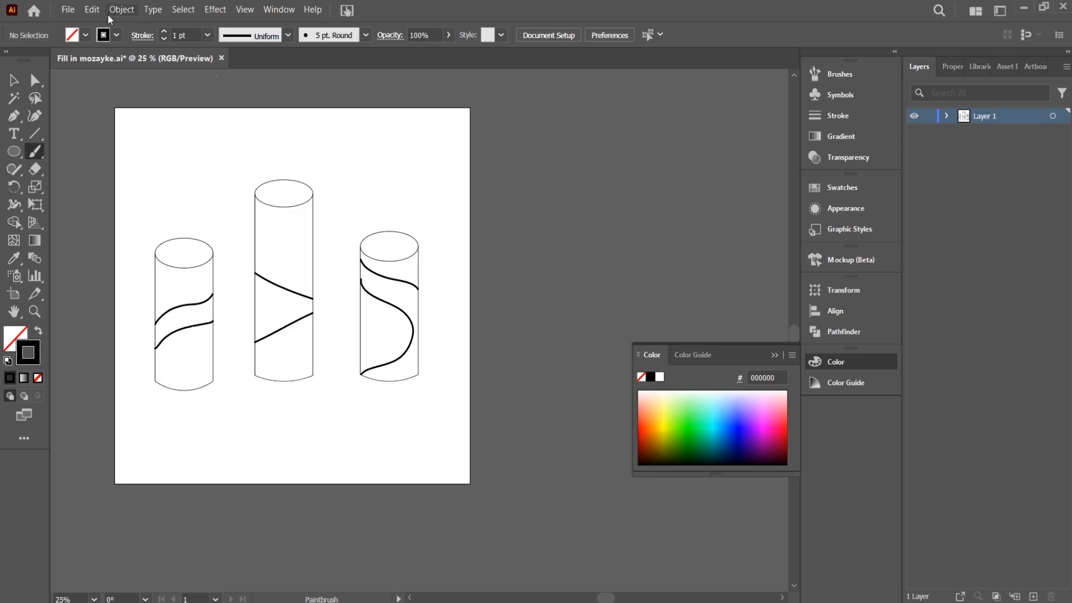
Select all the artwork and expand the appearance of the painted brush lines on the three cylinders
key("v")
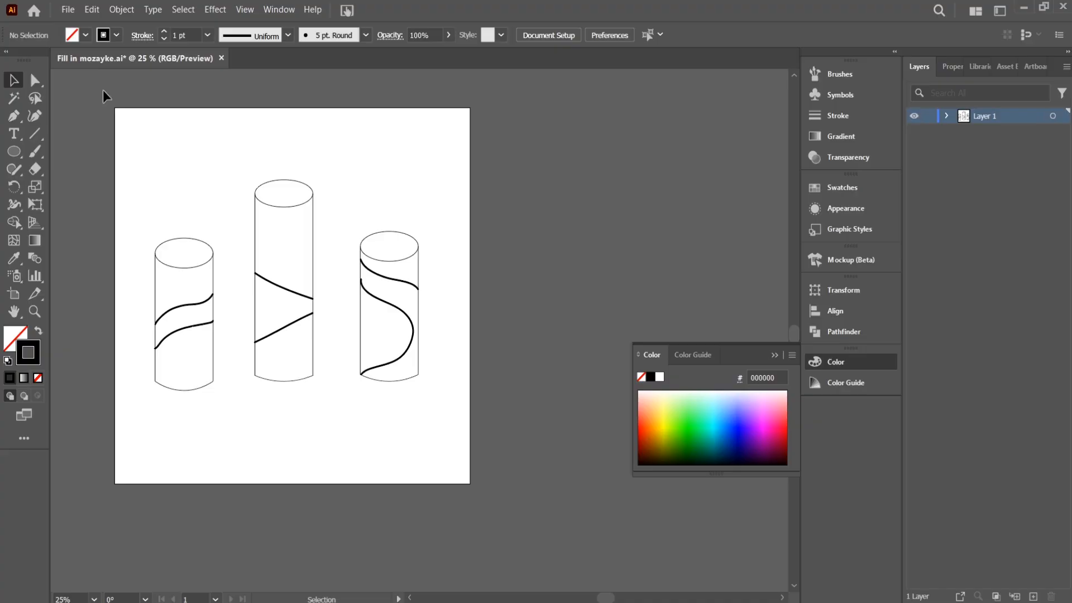
key("ctrl+a")
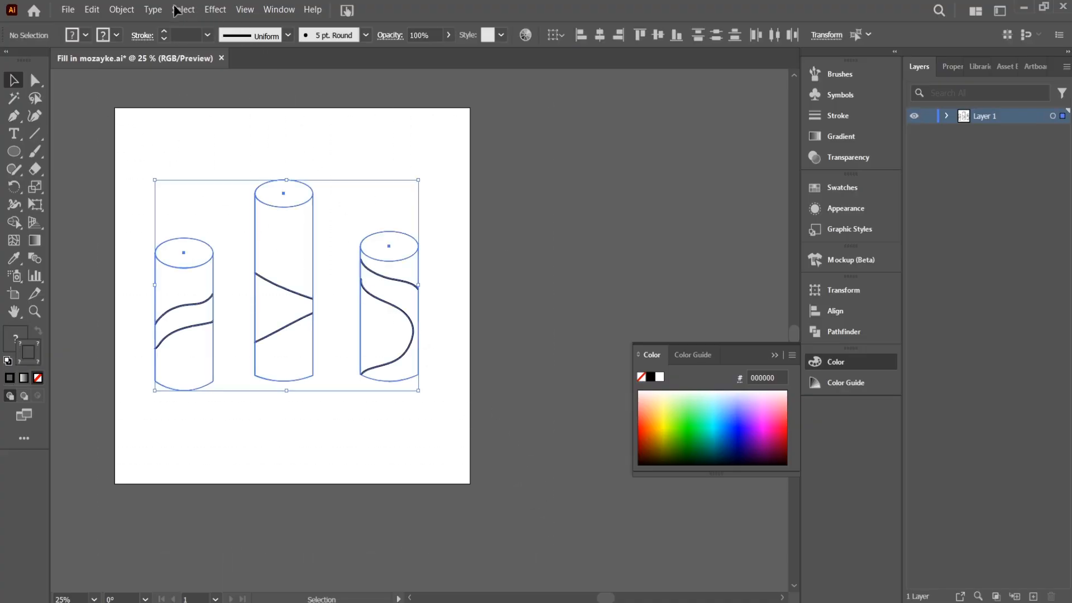
left_click(122, 12)
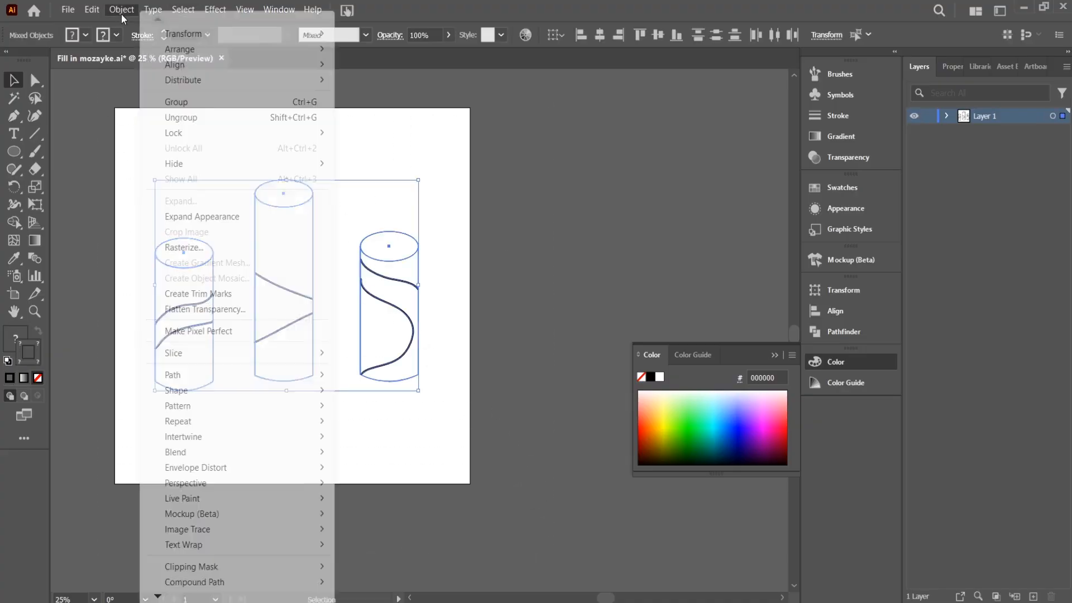
left_click(233, 218)
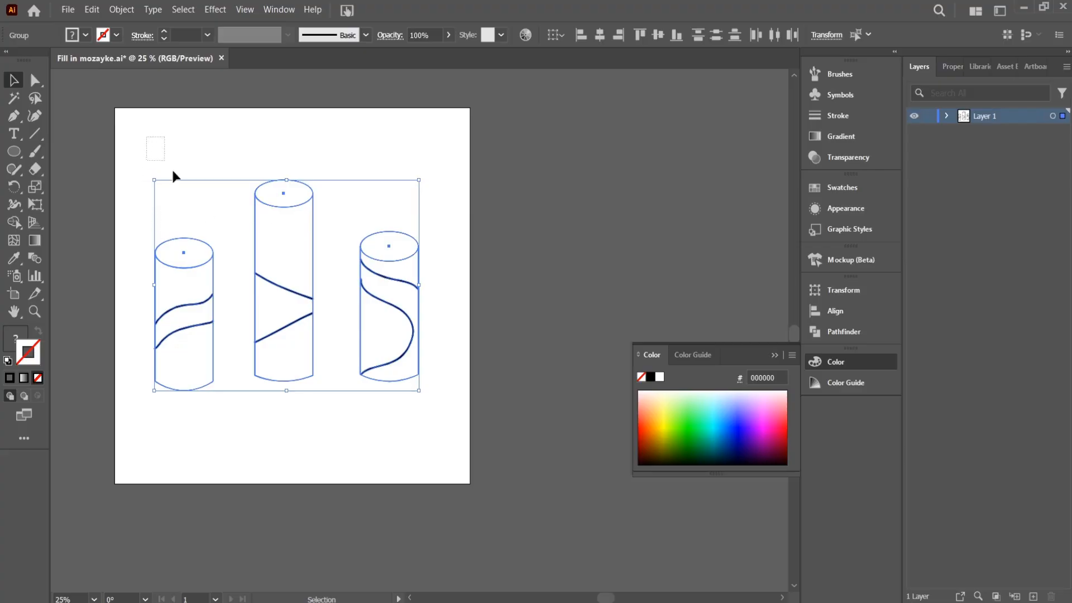
Combine the cylinder outlines and the expanded brush lines with the Pathfinder Merge operation, and deselect the result
left_click_drag(173, 171, 469, 471)
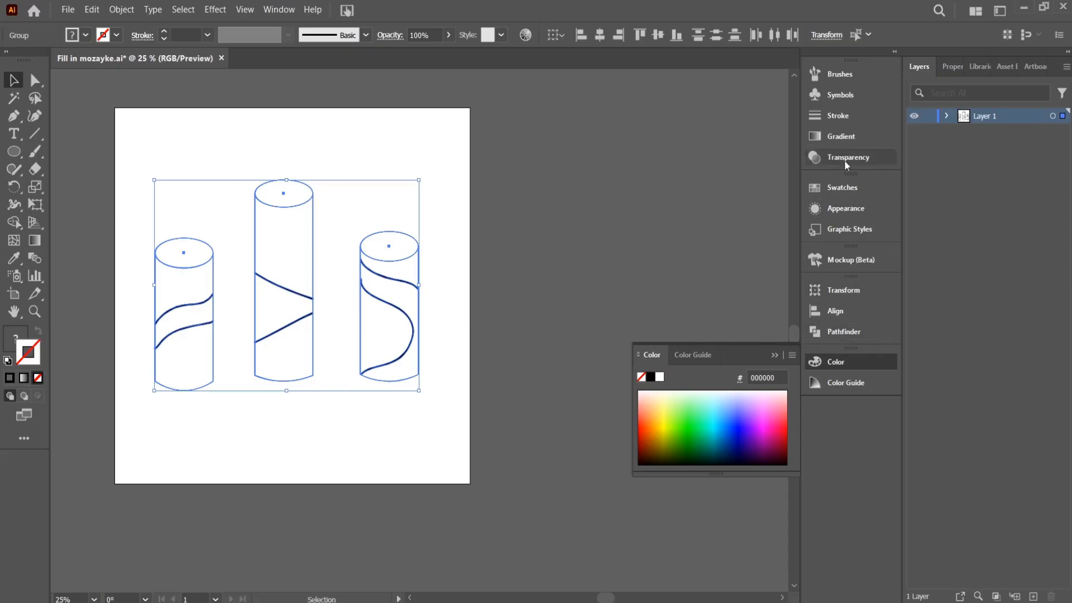
left_click(825, 330)
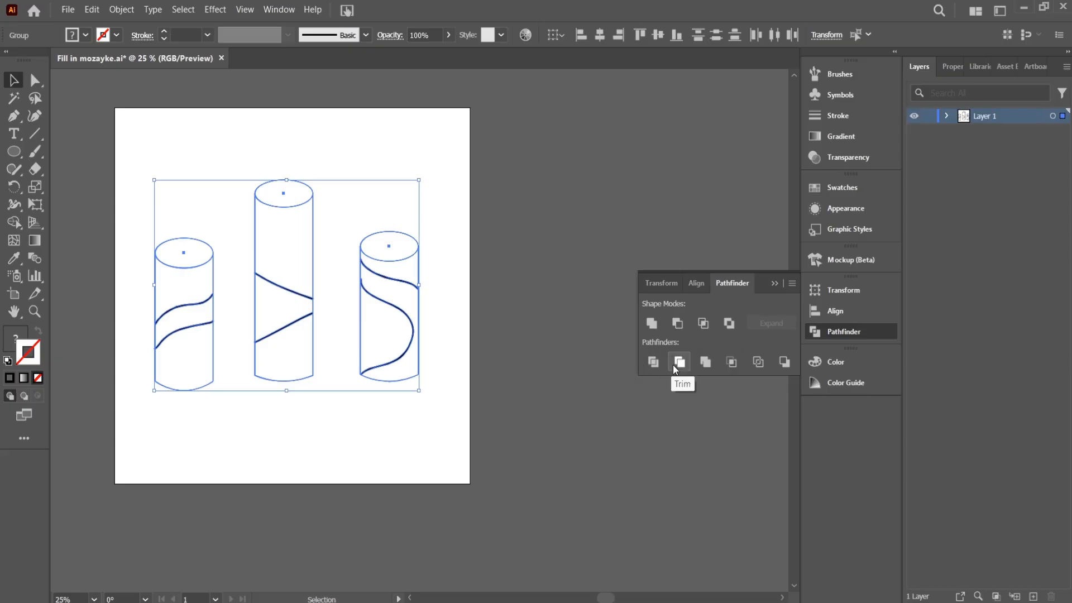
left_click(707, 367)
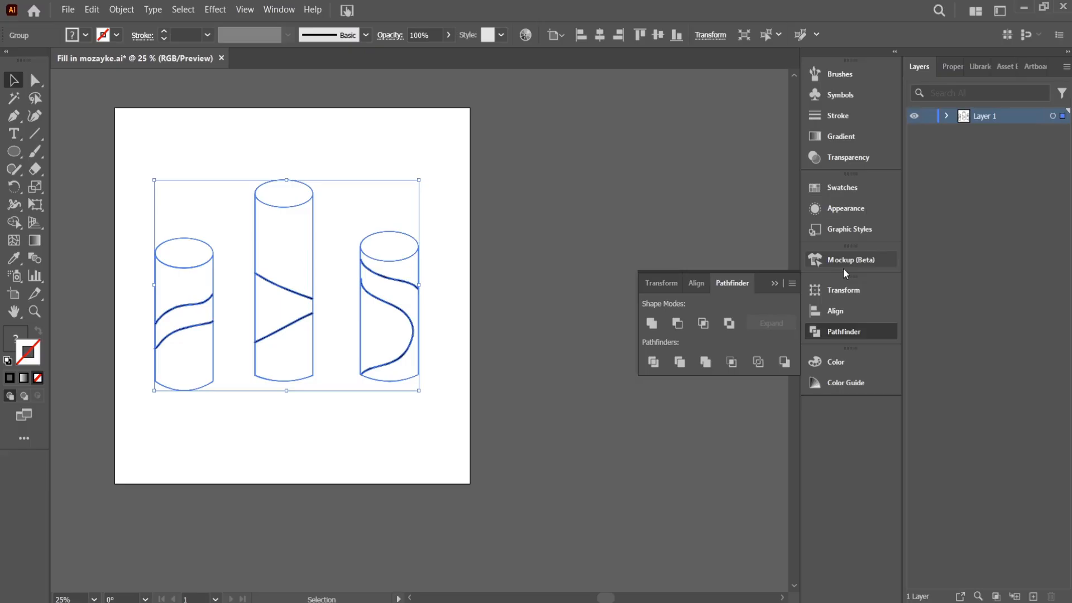
left_click(430, 120)
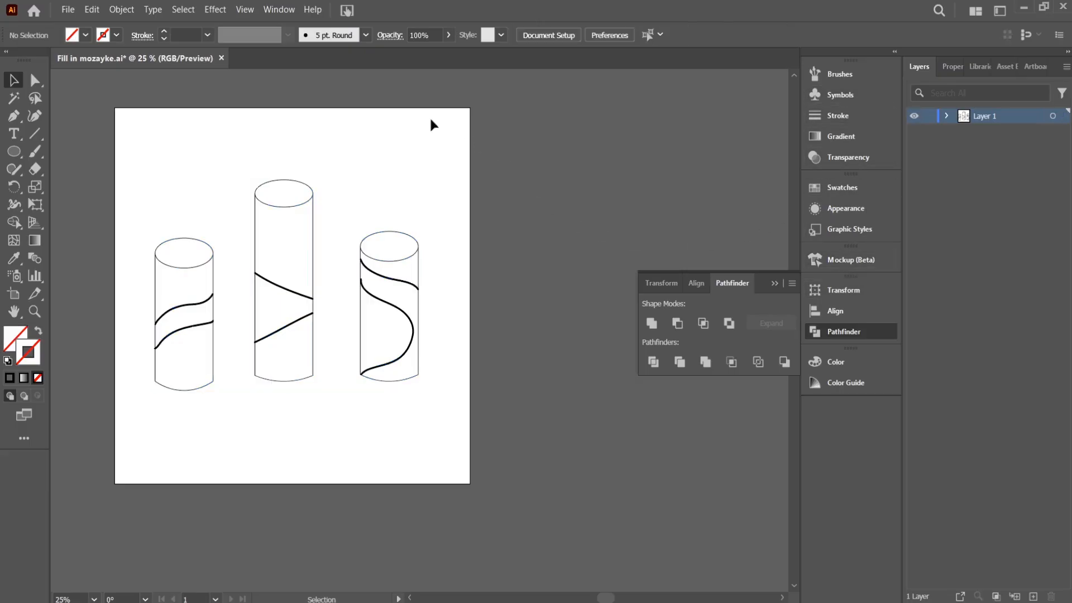
left_click(280, 10)
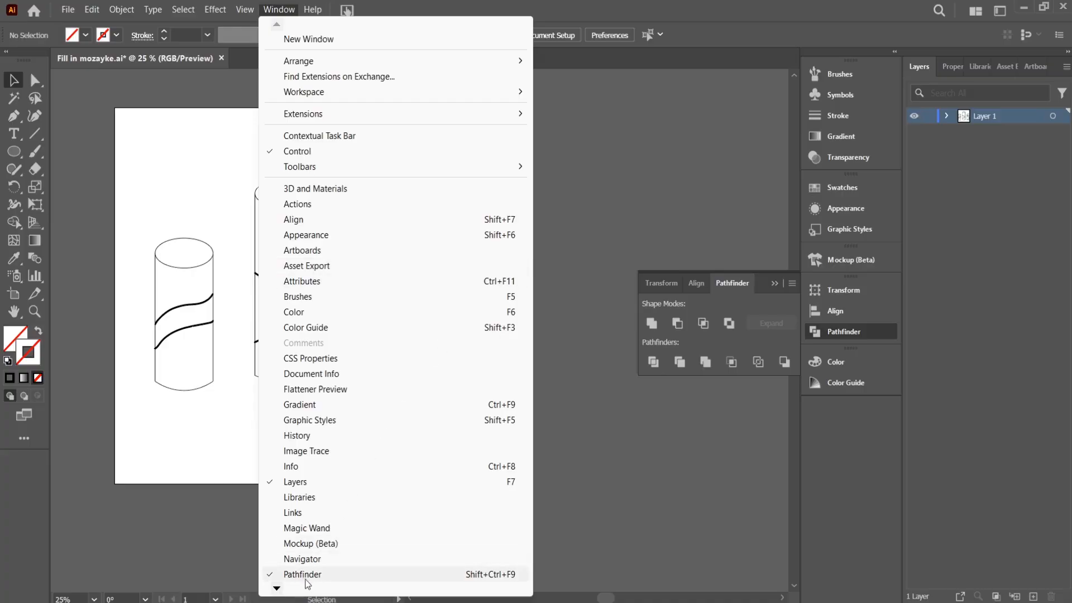
scroll(278, 590, "down", 1)
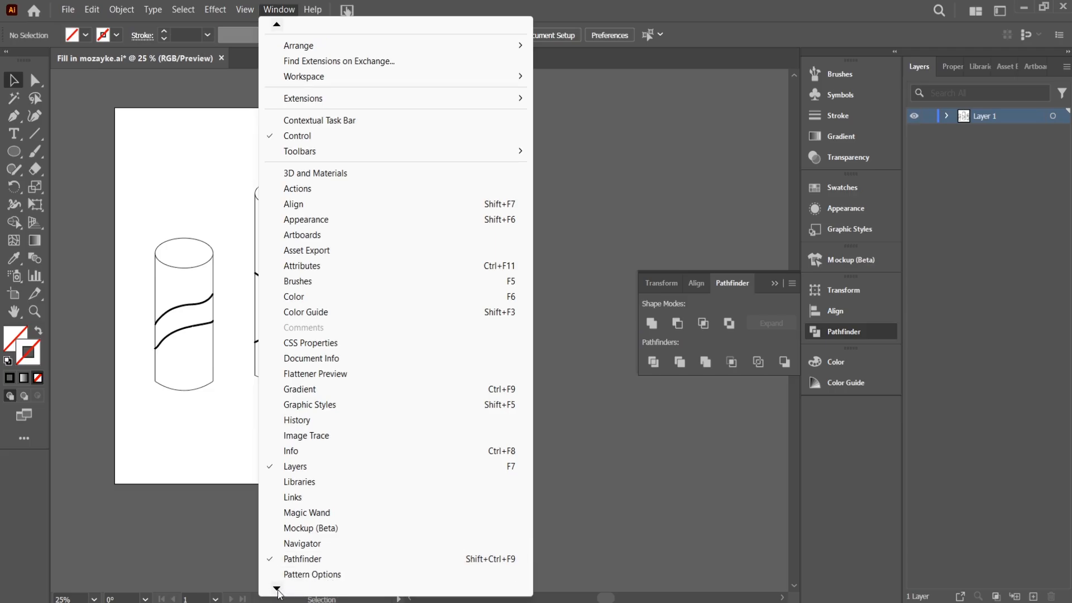
left_click(644, 468)
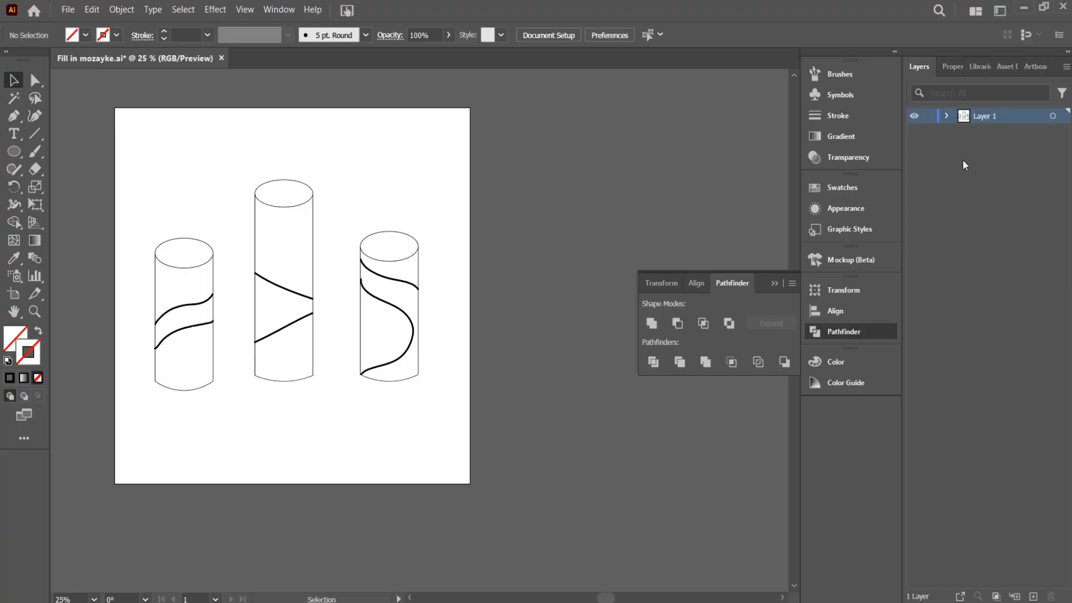
left_click_drag(554, 156, 129, 495)
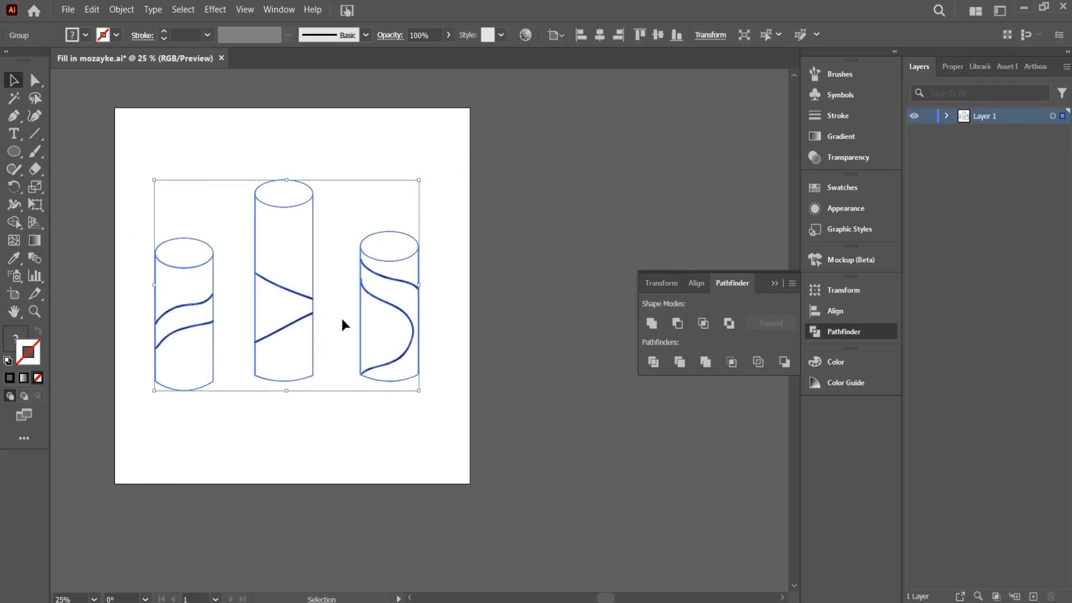
left_click_drag(314, 313, 335, 318)
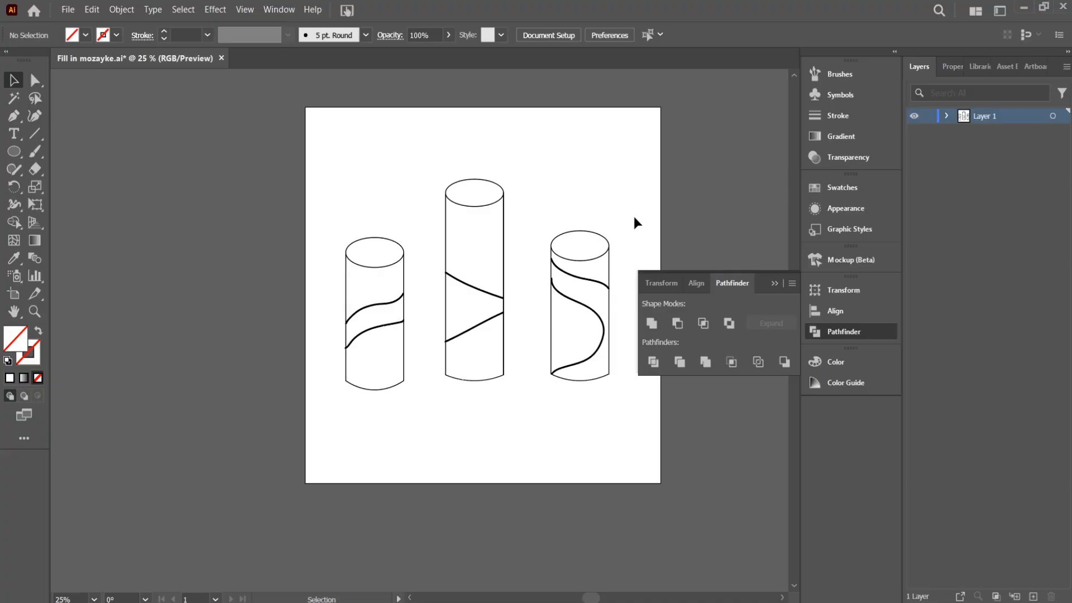
Duplicate Layer 1 with the merged cylinders, lock the copy above it, and make the original Layer 1 active
key("ctrl+minus")
key("ctrl+minus")
key("ctrl+minus")
key("ctrl+minus")
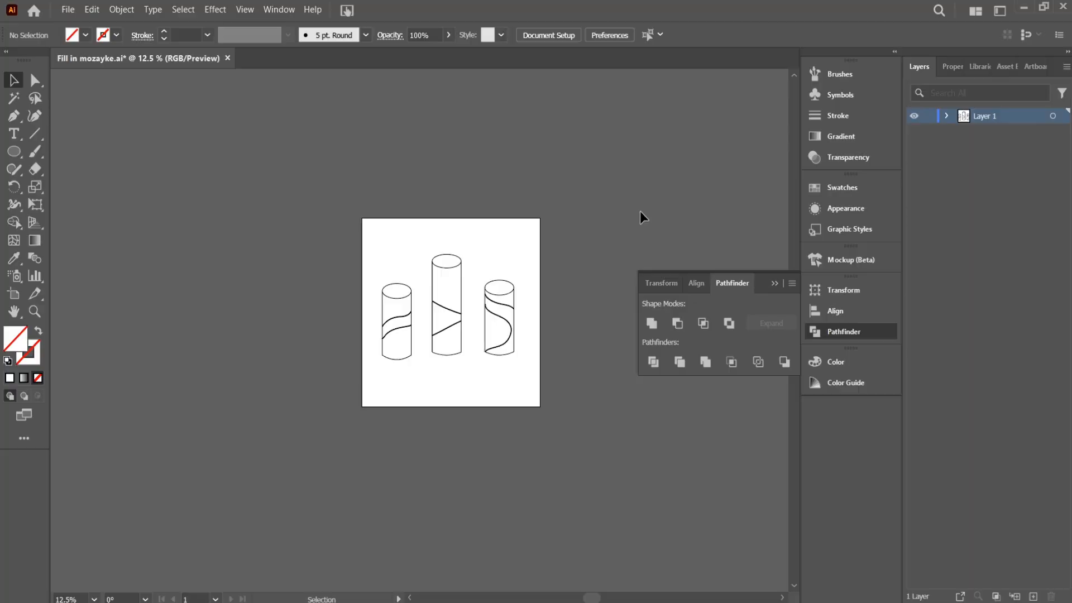
key("ctrl+plus")
key("ctrl+plus")
key("ctrl+plus")
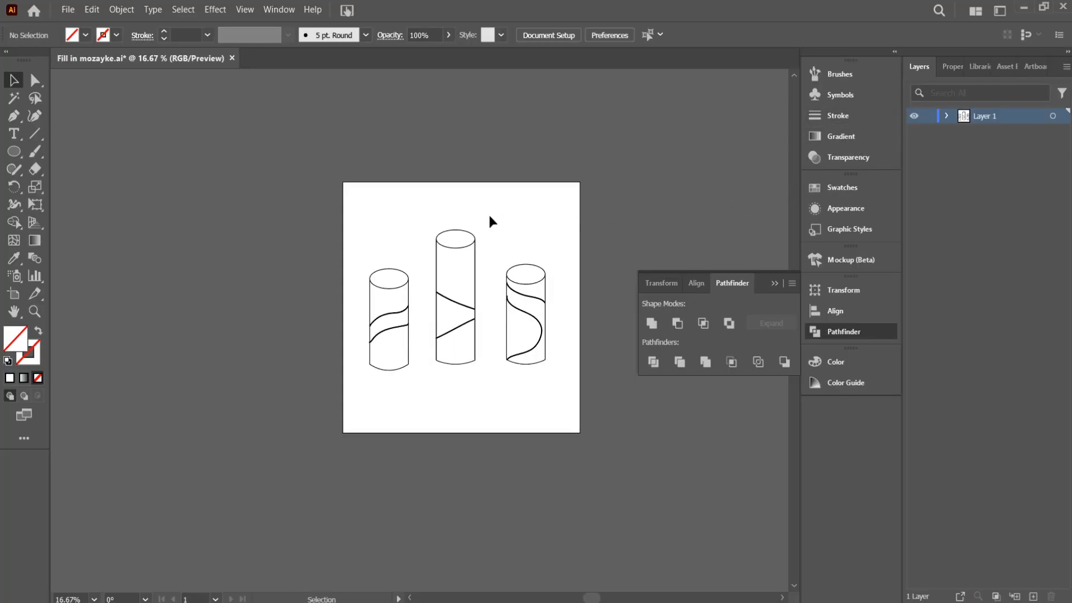
left_click_drag(320, 225, 583, 421)
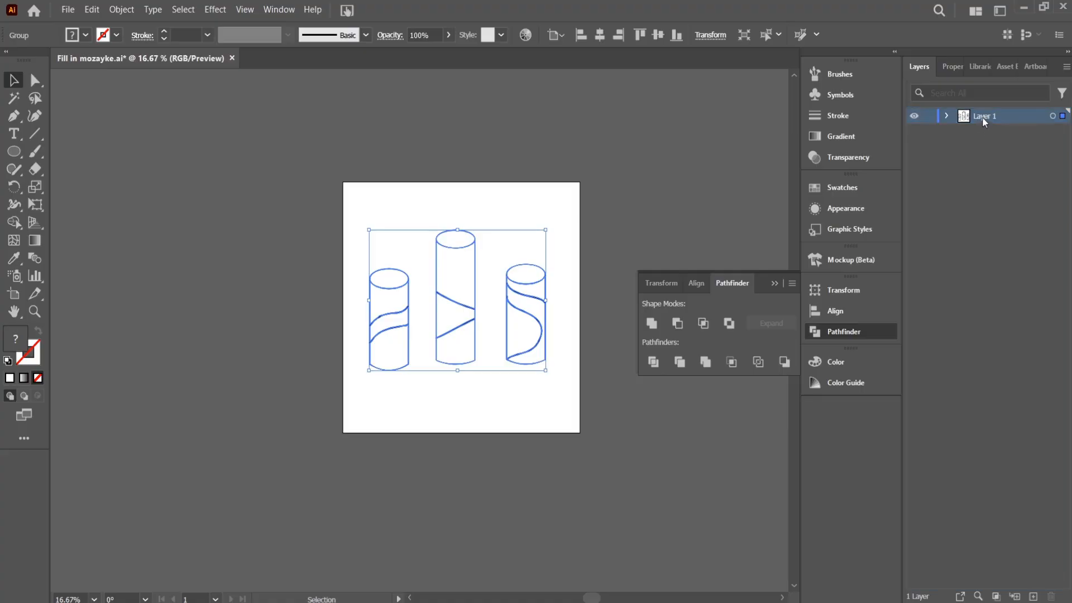
left_click_drag(983, 118, 1033, 598)
left_click(928, 116)
left_click(983, 132)
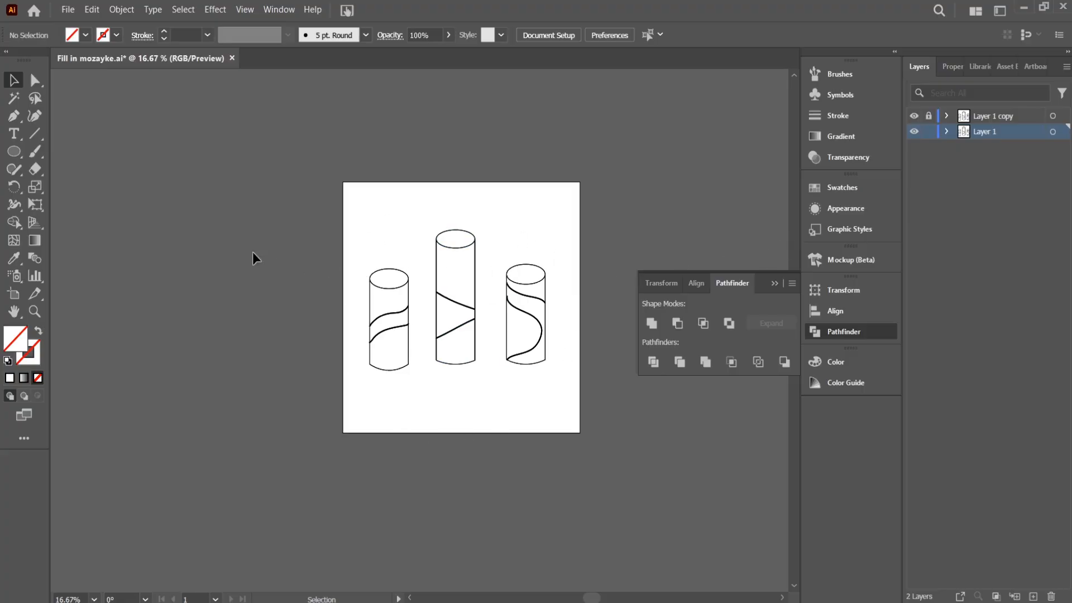
Draw a rectangle on Layer 1 that surrounds all three cylinders and extends past the artboard's upper and side edges
left_click(14, 155)
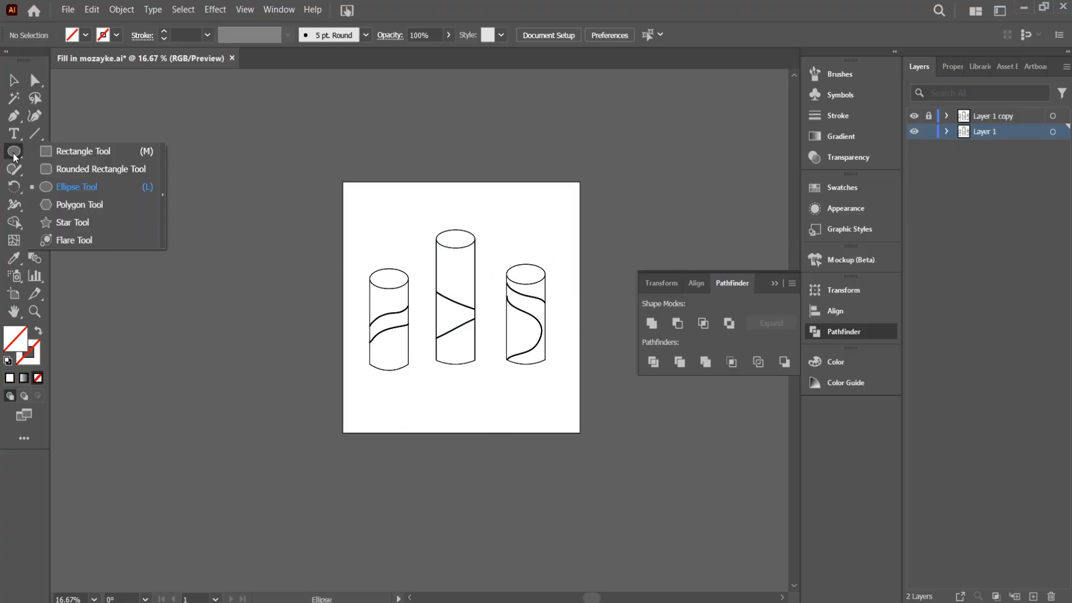
left_click(57, 151)
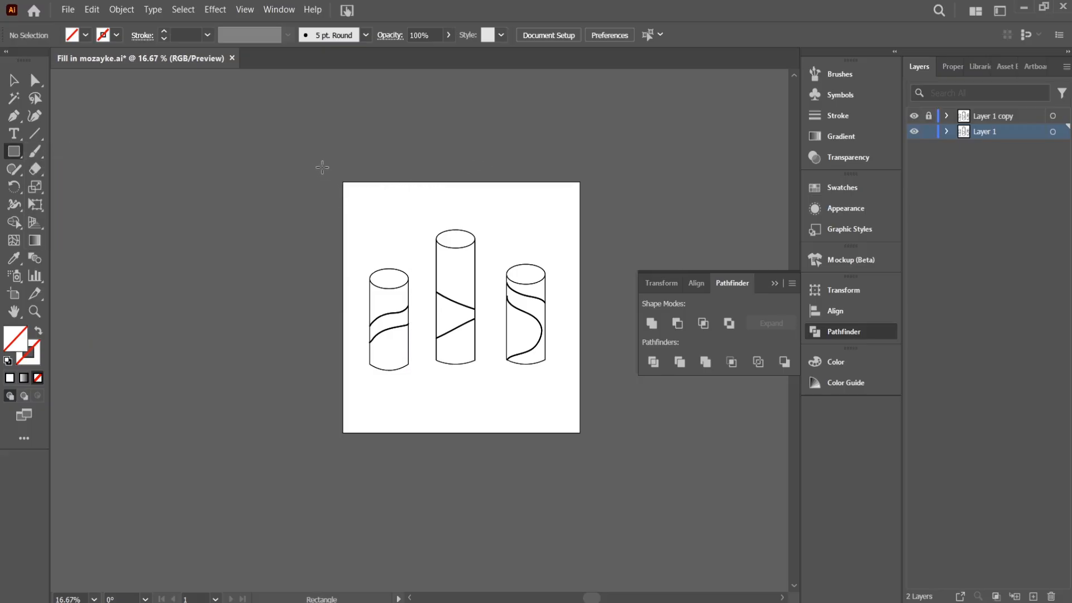
left_click_drag(328, 164, 625, 427)
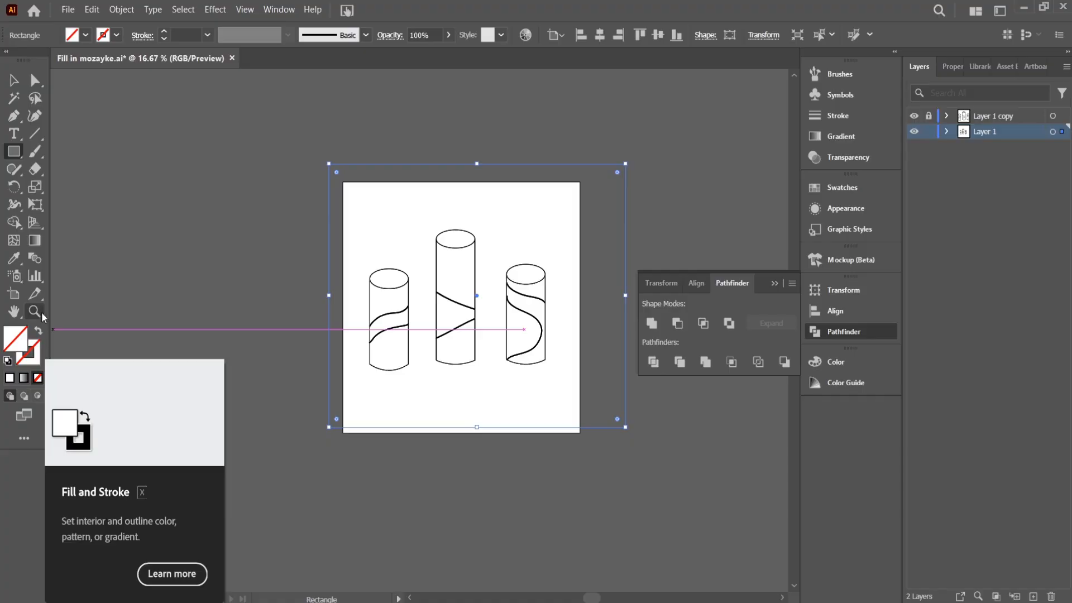
Fill the large rectangle with green (62C148)
double_click(19, 347)
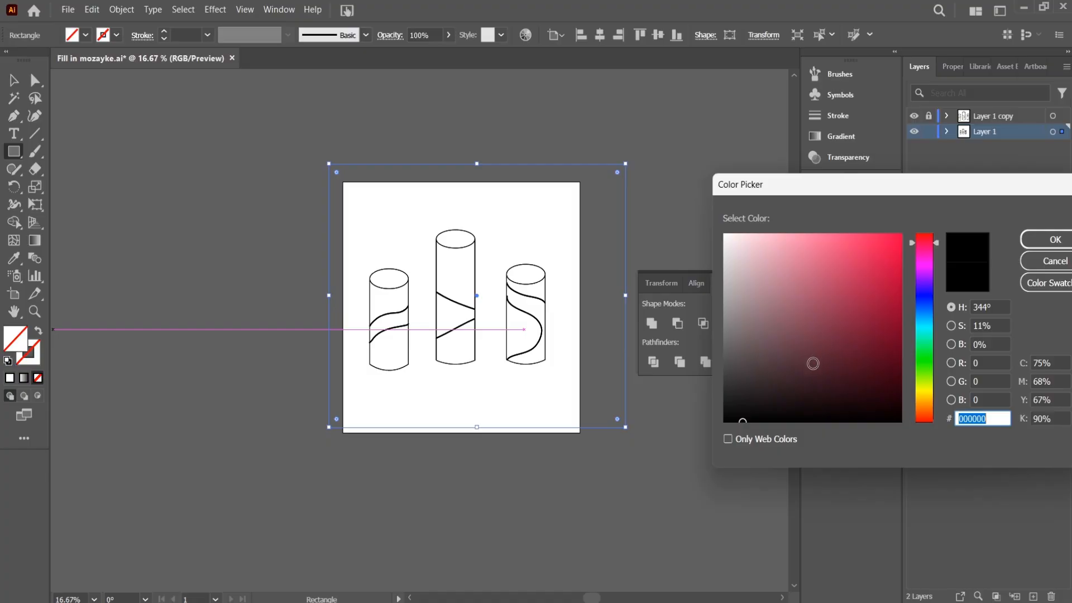
left_click(812, 346)
left_click_drag(812, 346, 832, 277)
left_click(924, 367)
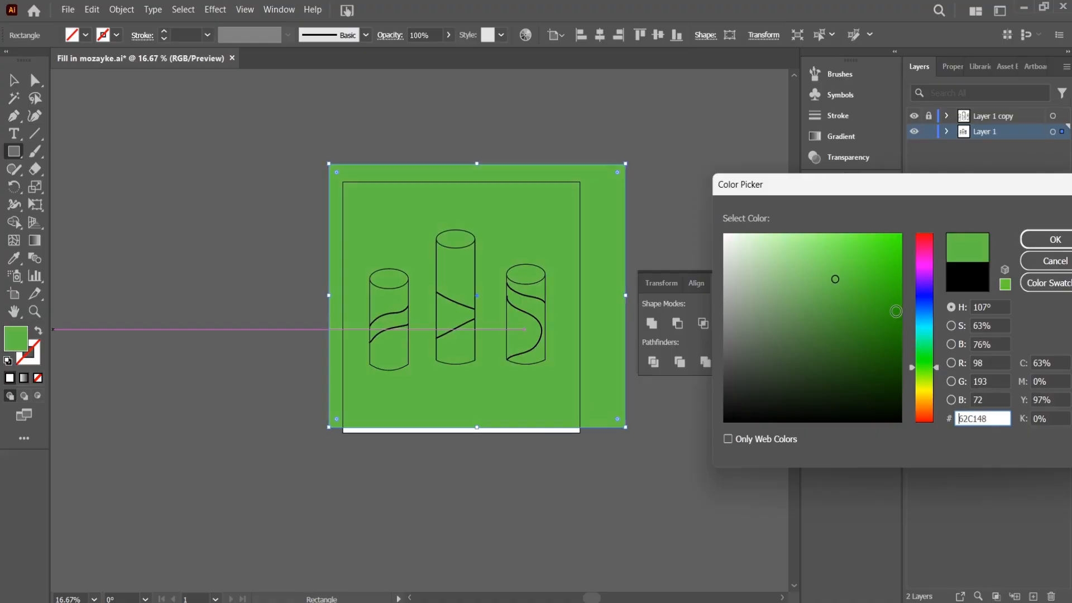
left_click(1041, 241)
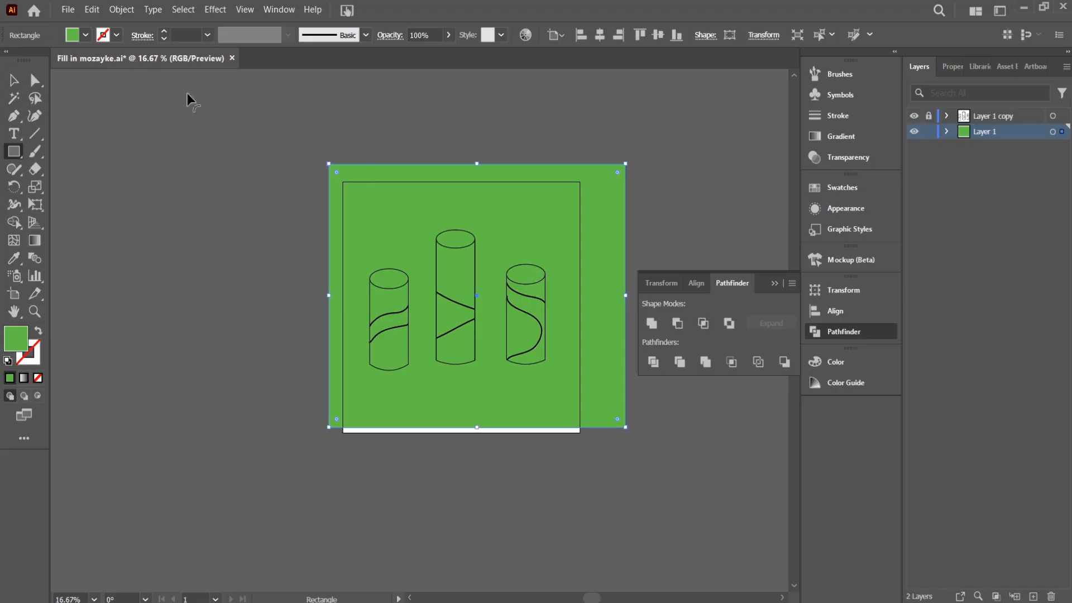
Send the green rectangle to the back of Layer 1, behind the cylinder line work
left_click(13, 80)
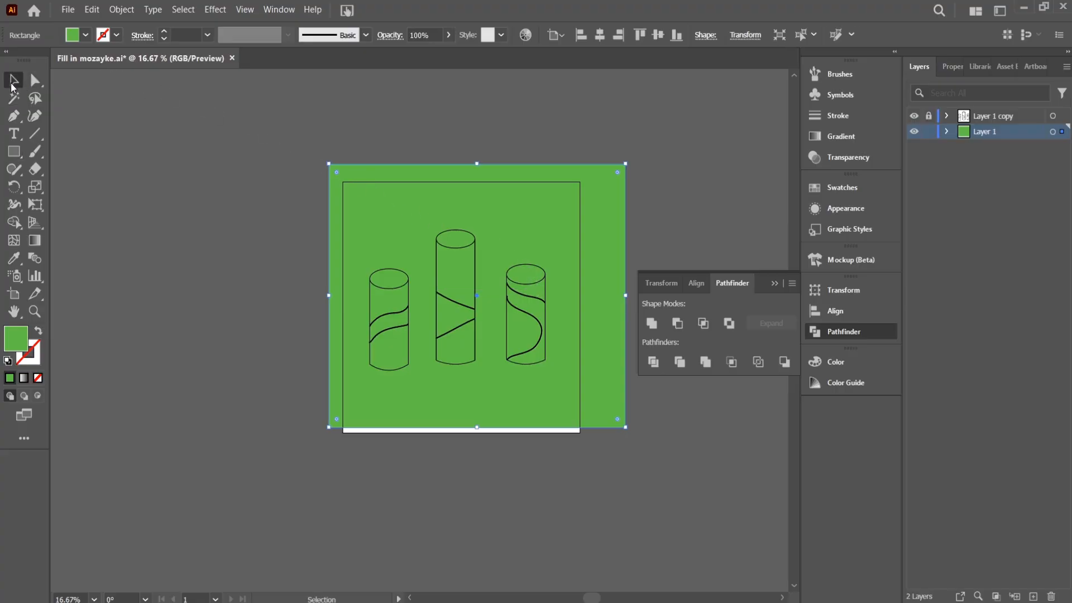
right_click(495, 377)
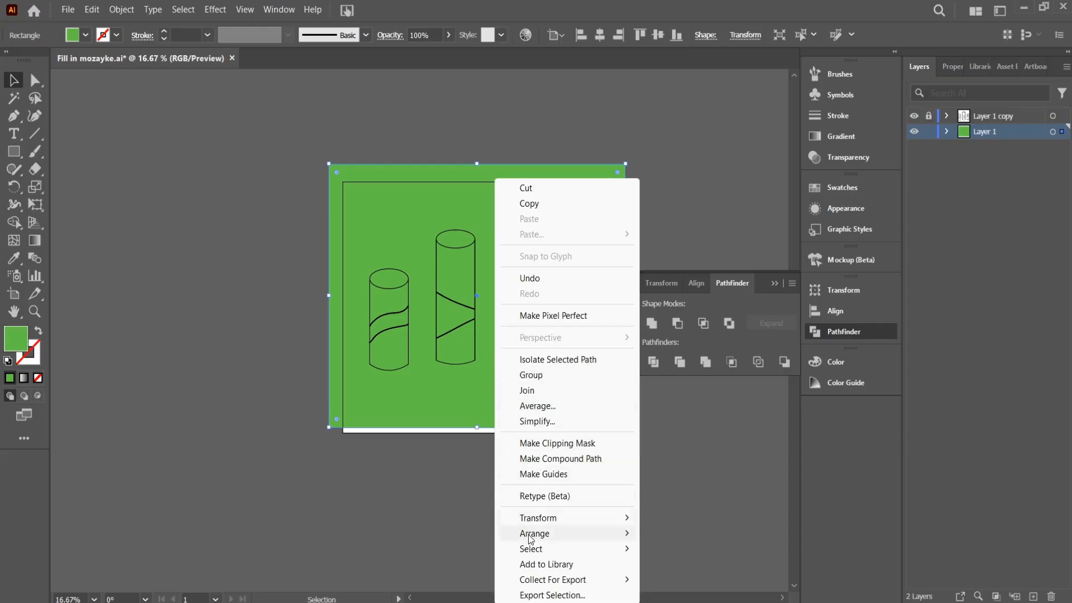
mouse_move(530, 537)
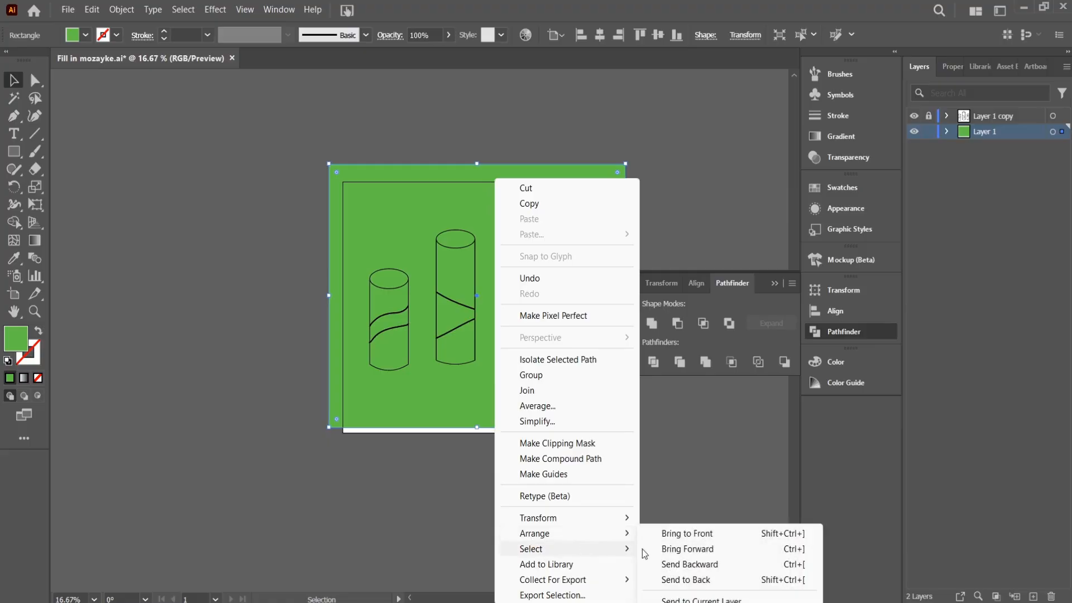
left_click(701, 580)
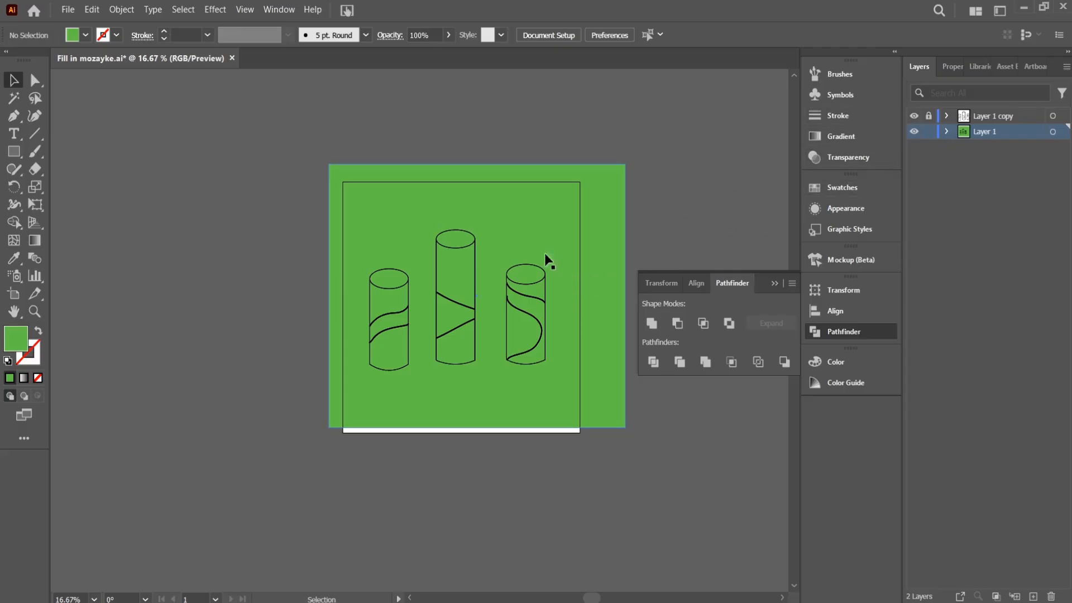
Select the green rectangle together with the cylinder line work on Layer 1 and apply Pathfinder Merge to them
left_click(590, 212)
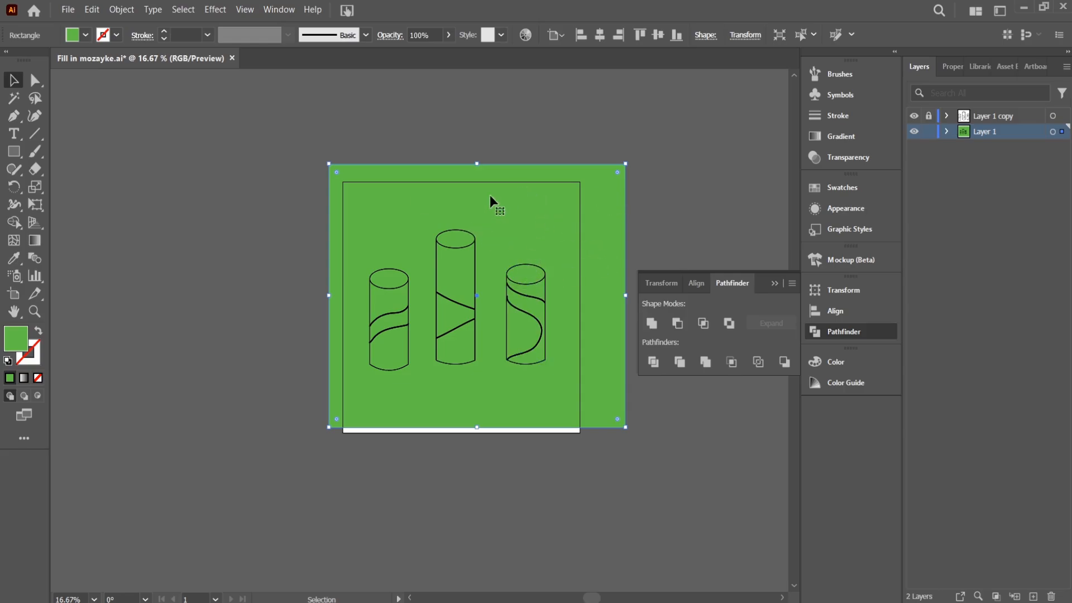
left_click(507, 353, "shift")
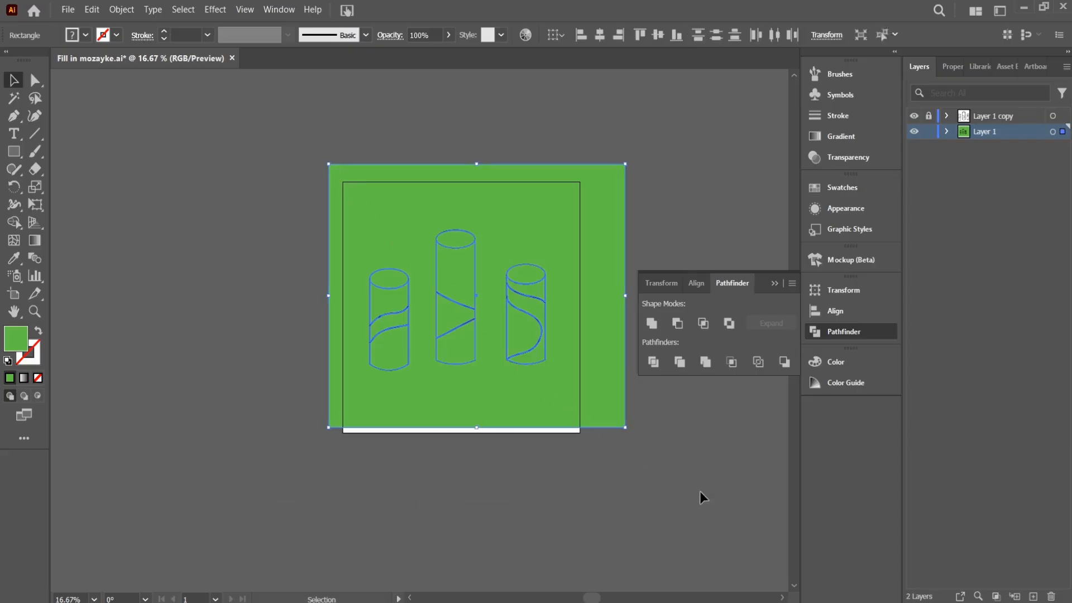
left_click(707, 364)
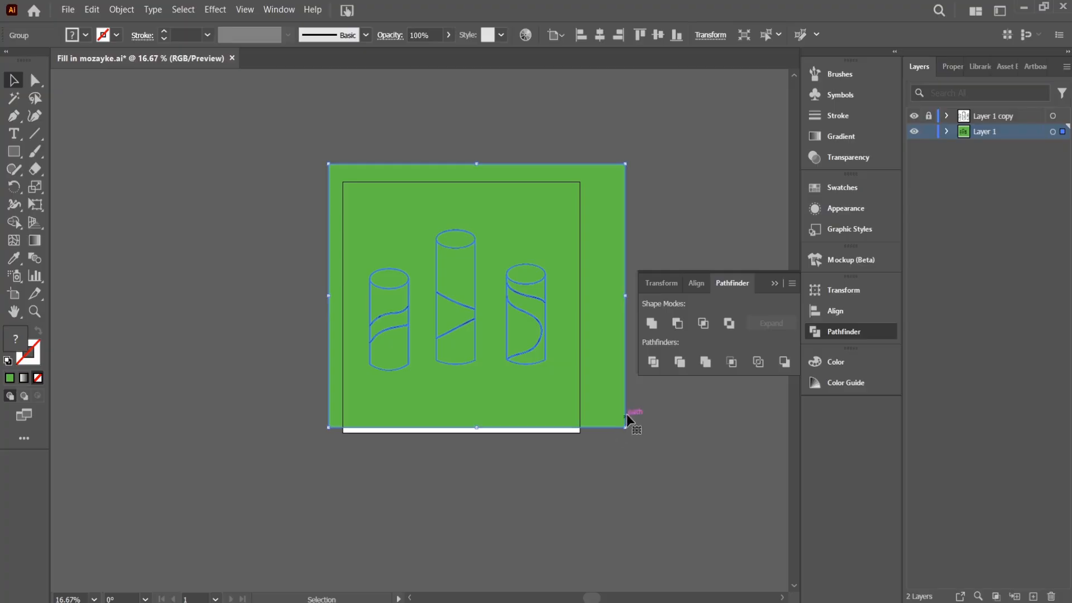
Isolate the merged group and delete the green area outside the cylinders, keeping the green pieces inside them
right_click(530, 378)
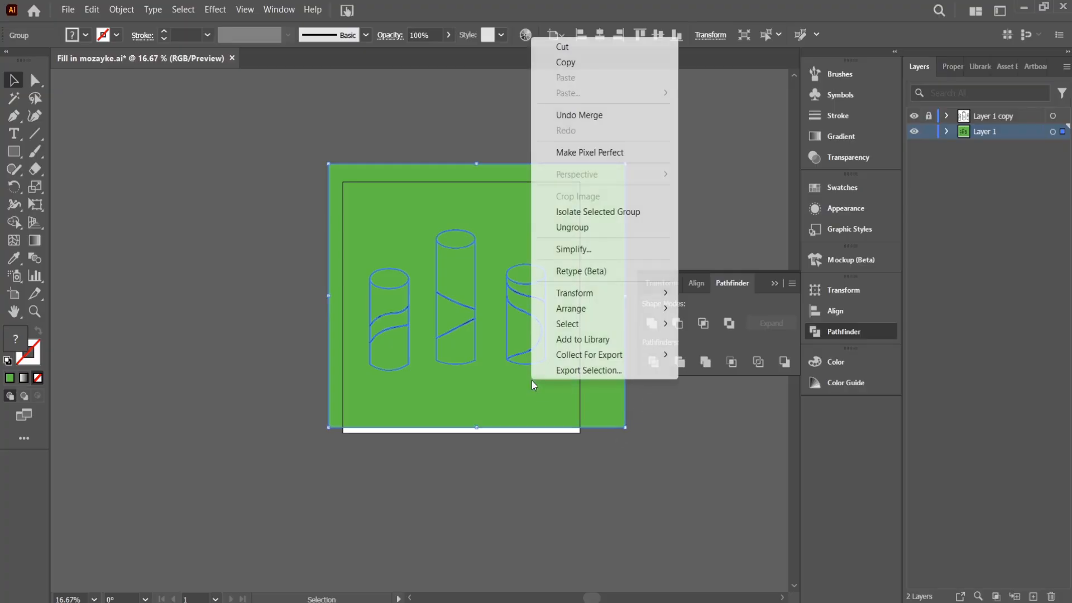
left_click(598, 212)
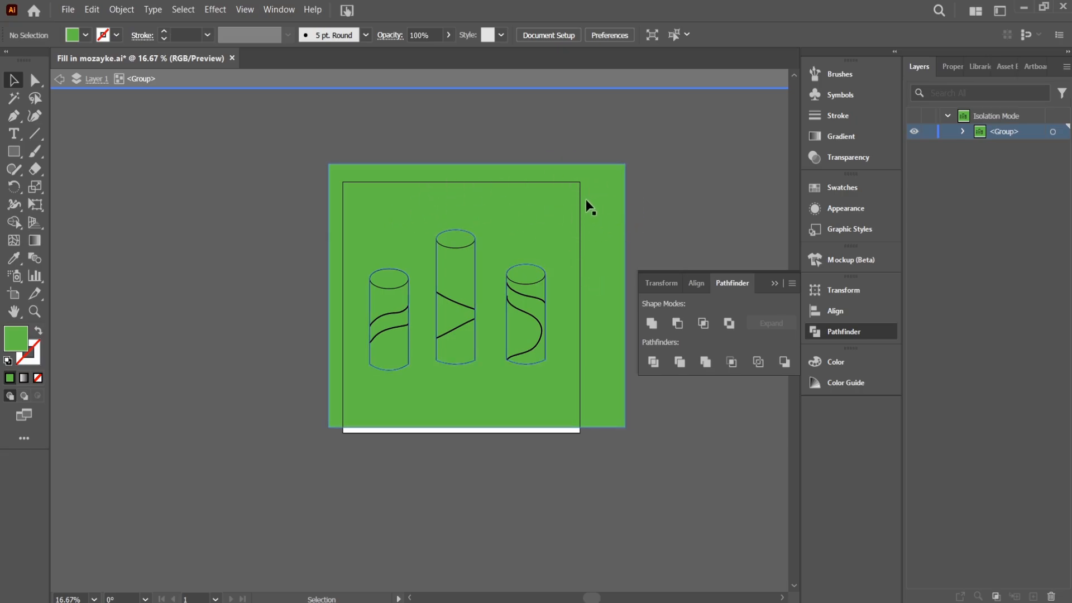
left_click(596, 207)
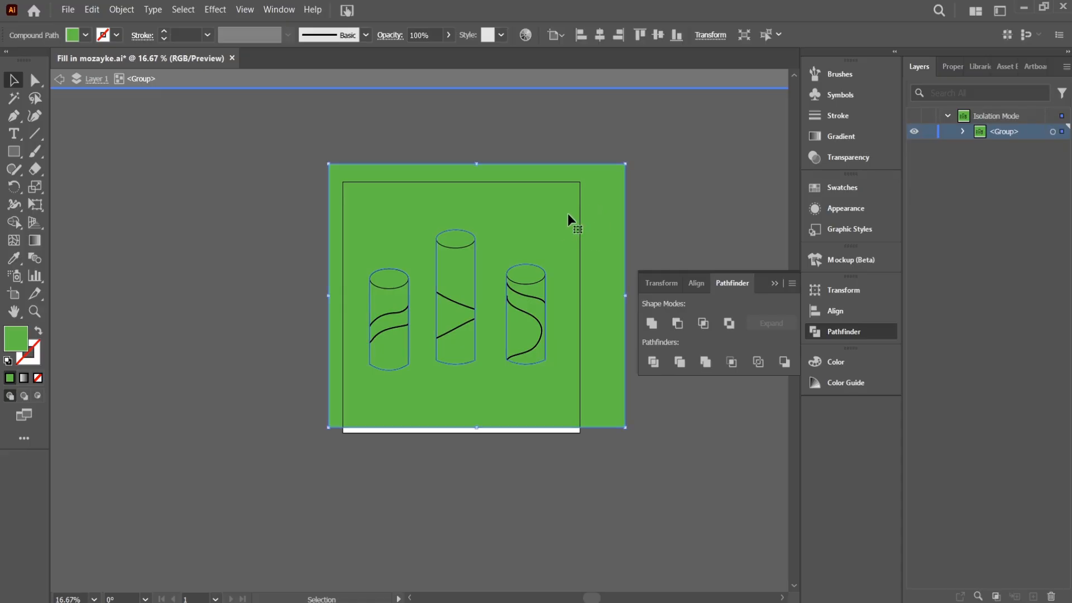
key("Delete")
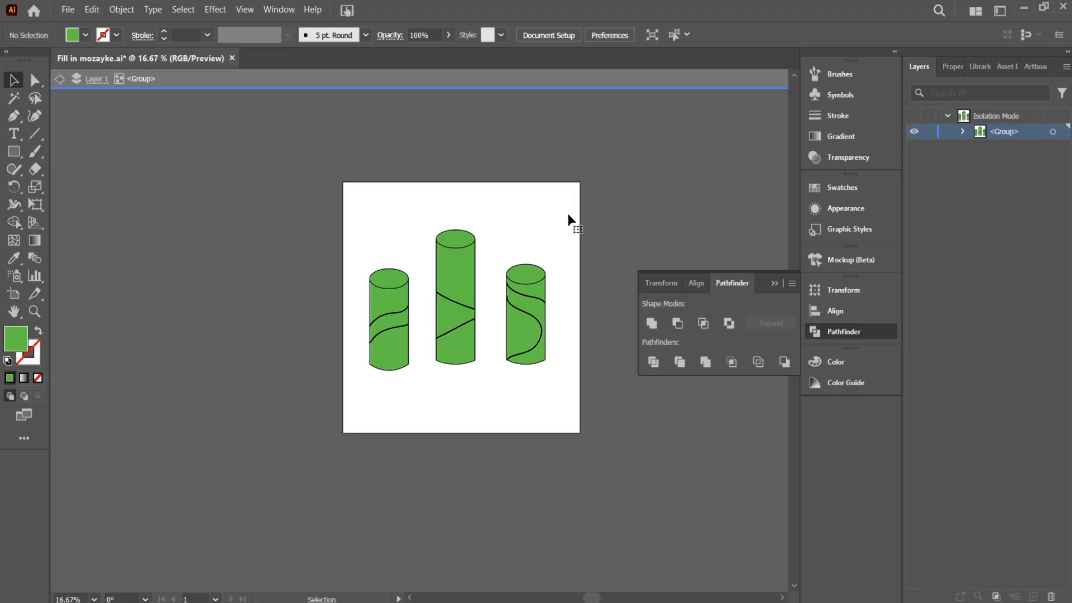
key("ctrl+plus")
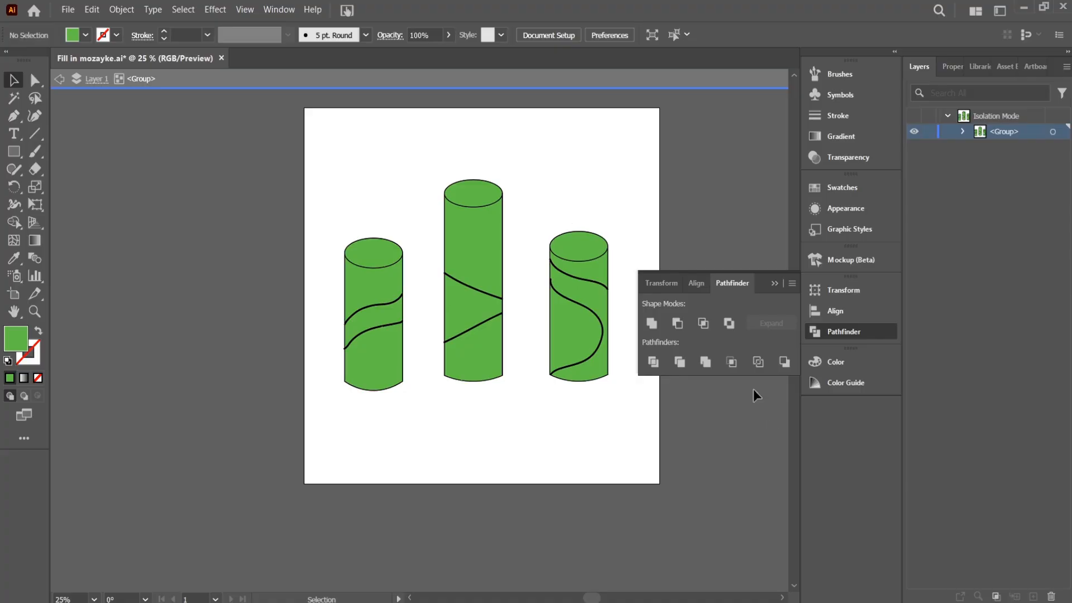
Check that the merged pieces of the middle and right-hand cylinders can be selected separately, and examine their edges along the black curves
key("ctrl+plus")
left_click_drag(586, 351, 478, 378)
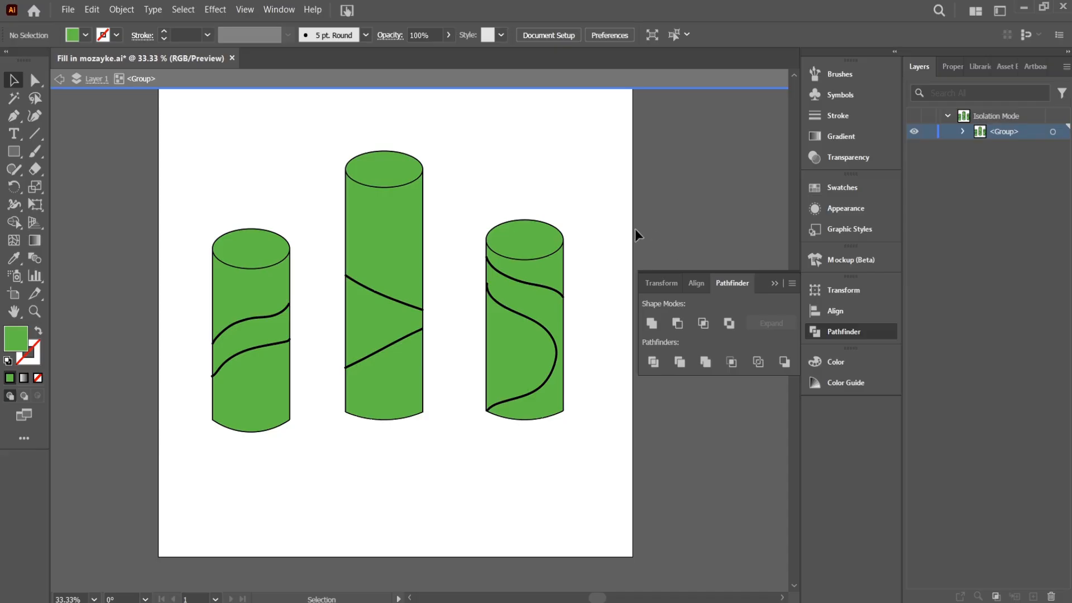
left_click(396, 247)
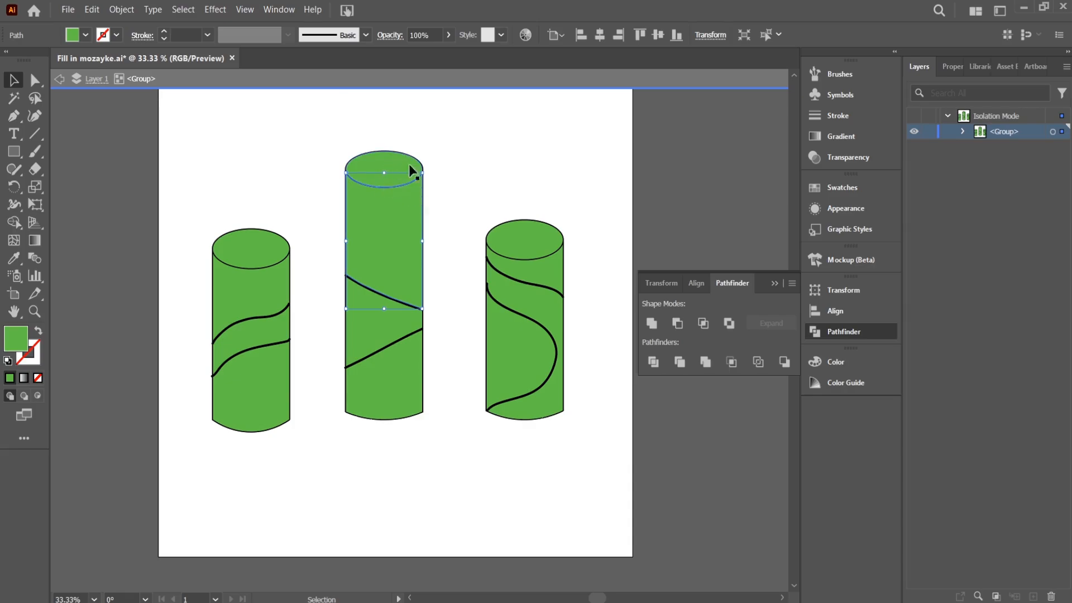
left_click(521, 240)
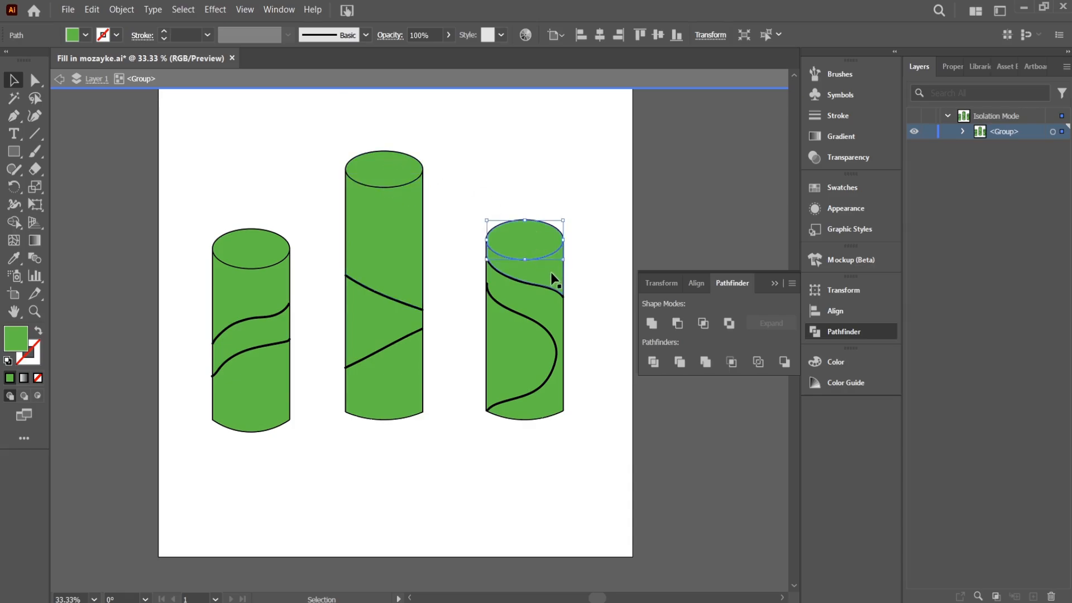
left_click(548, 302)
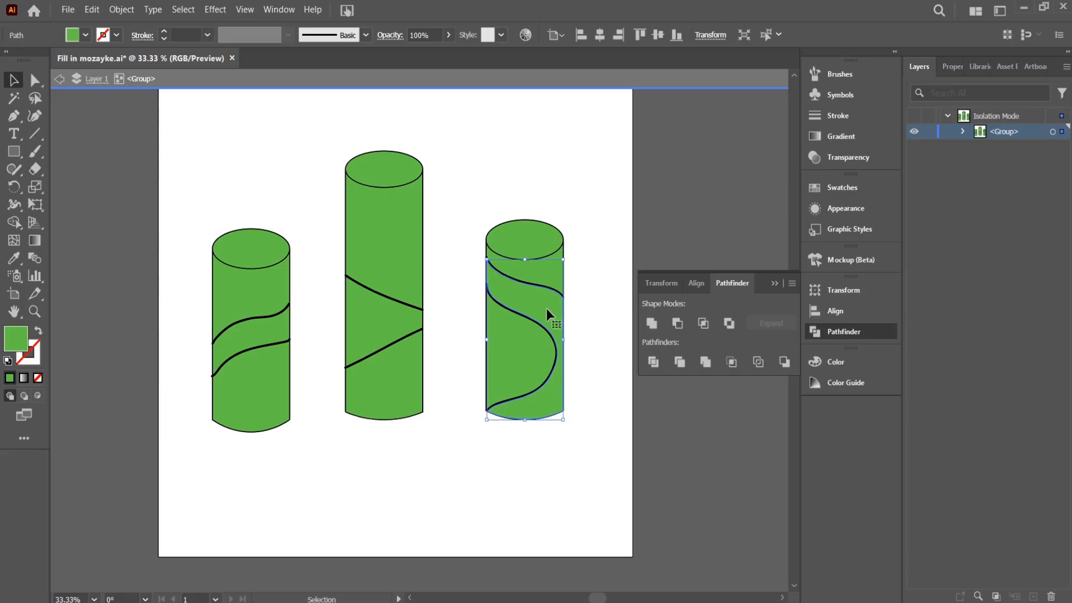
key("ctrl+=")
key("ctrl+=")
key("ctrl+=")
key("ctrl+=")
left_click_drag(409, 204, 495, 318)
key("ctrl+=")
key("ctrl+=")
key("ctrl+=")
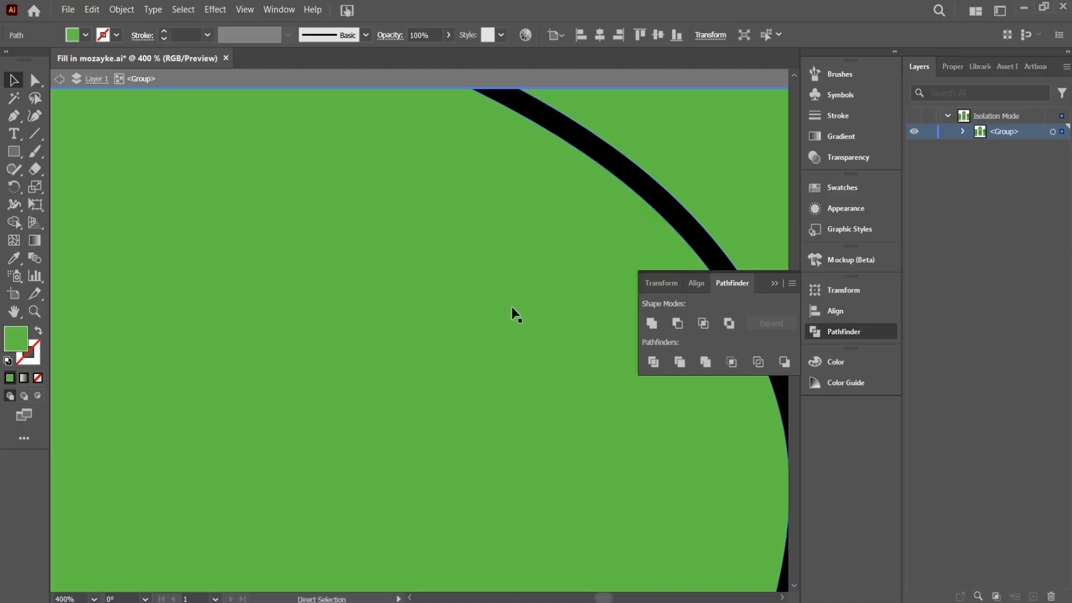
left_click_drag(603, 361, 784, 480)
left_click_drag(550, 311, 611, 510)
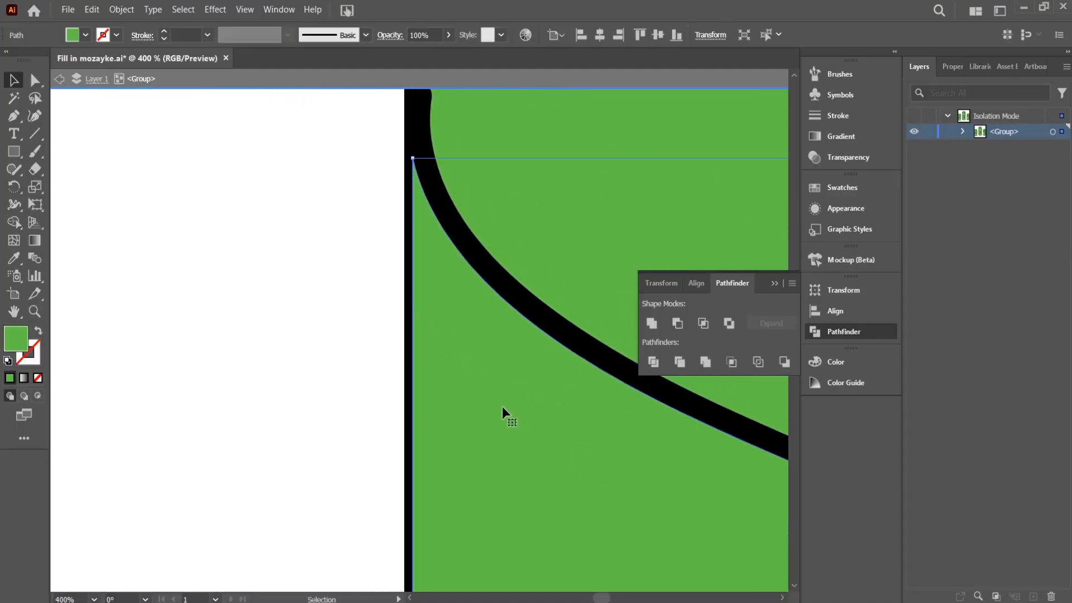
key("ctrl+-")
key("ctrl+-")
key("ctrl+-")
key("ctrl+-")
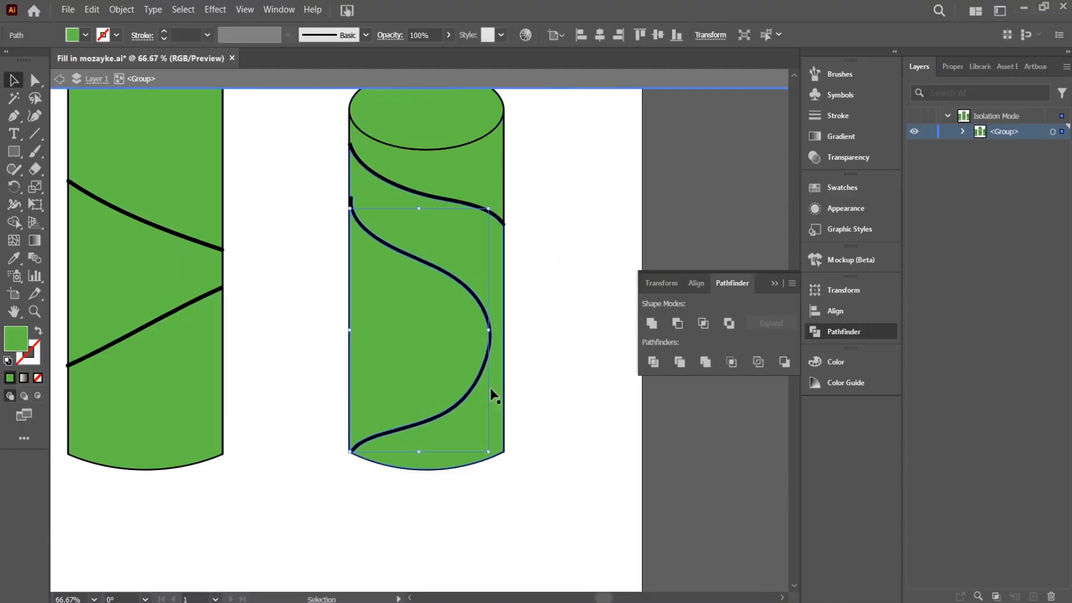
Fill the large rounded piece on the lower body of the right-hand cylinder with blue (4954BF)
double_click(25, 344)
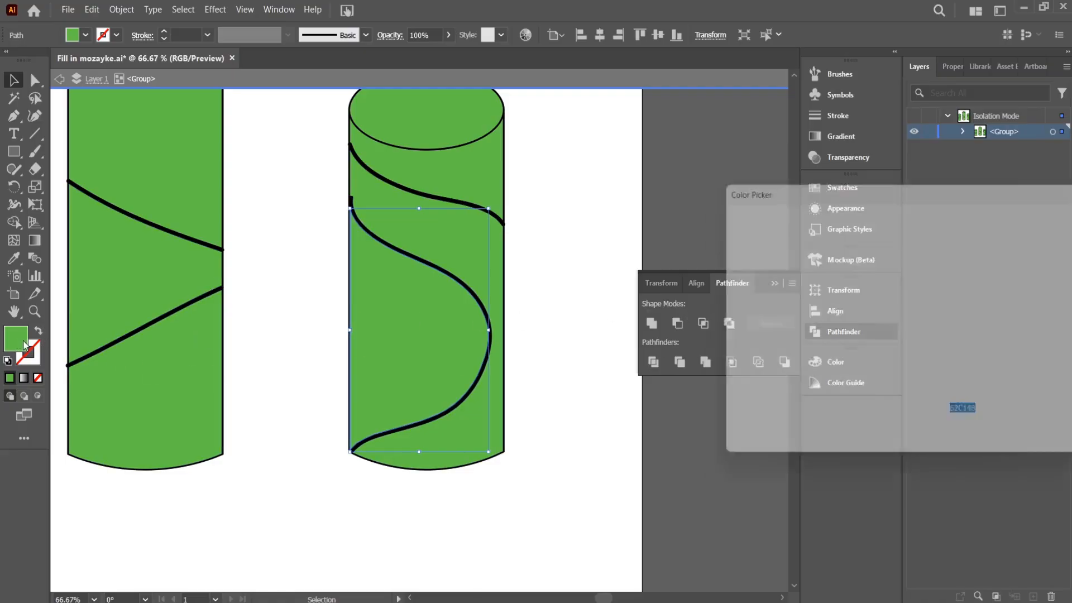
left_click(923, 299)
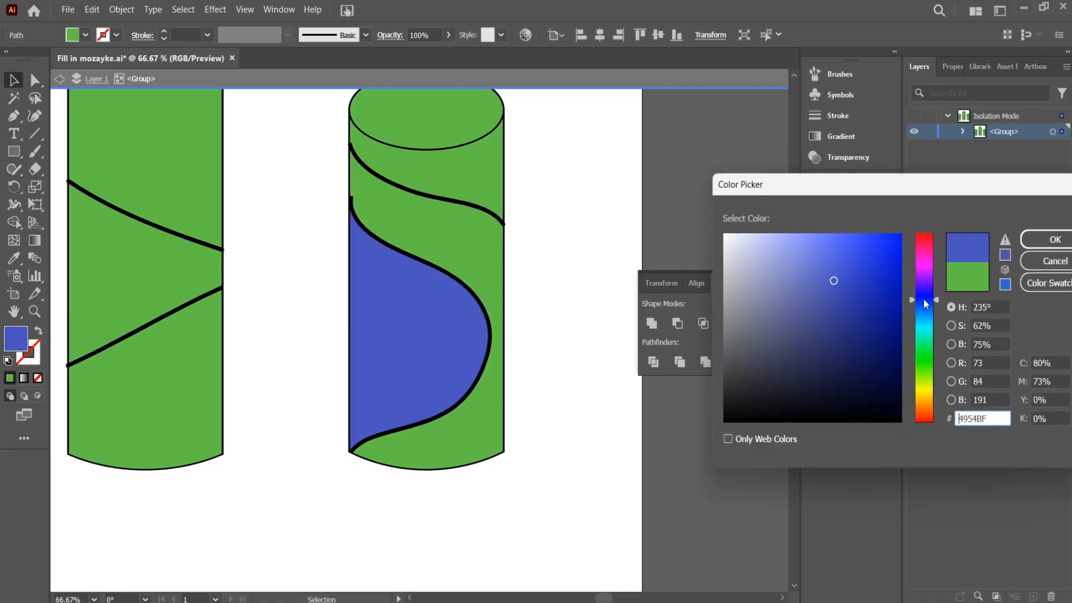
left_click(1054, 239)
key("ctrl+-")
key("ctrl+-")
key("ctrl+-")
key("ctrl+=")
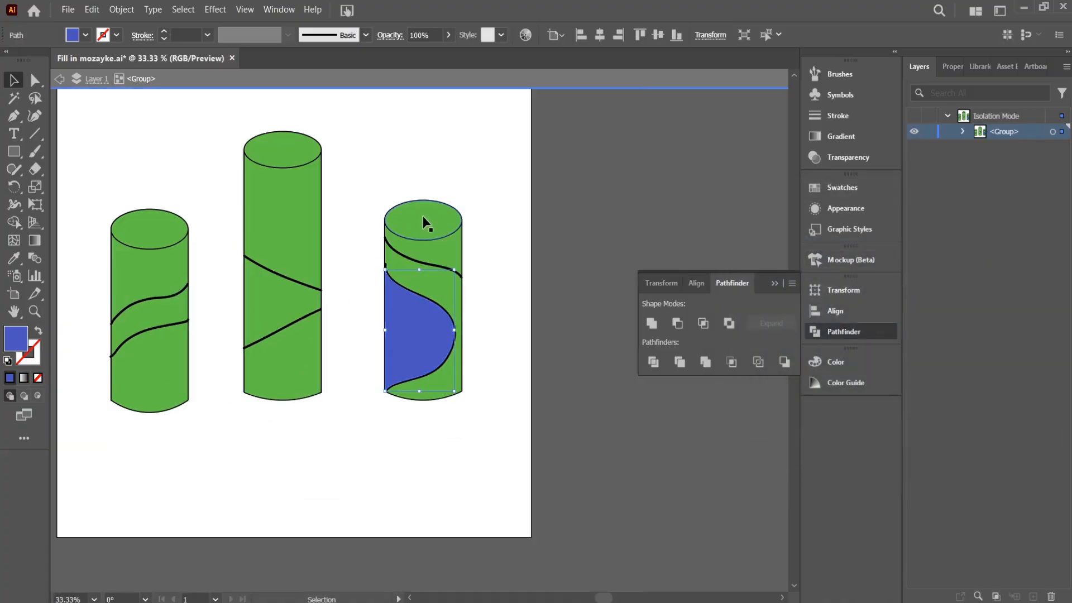
Fill the right-hand cylinder's top ellipse with red and the piece directly below it with brown
left_click(423, 223)
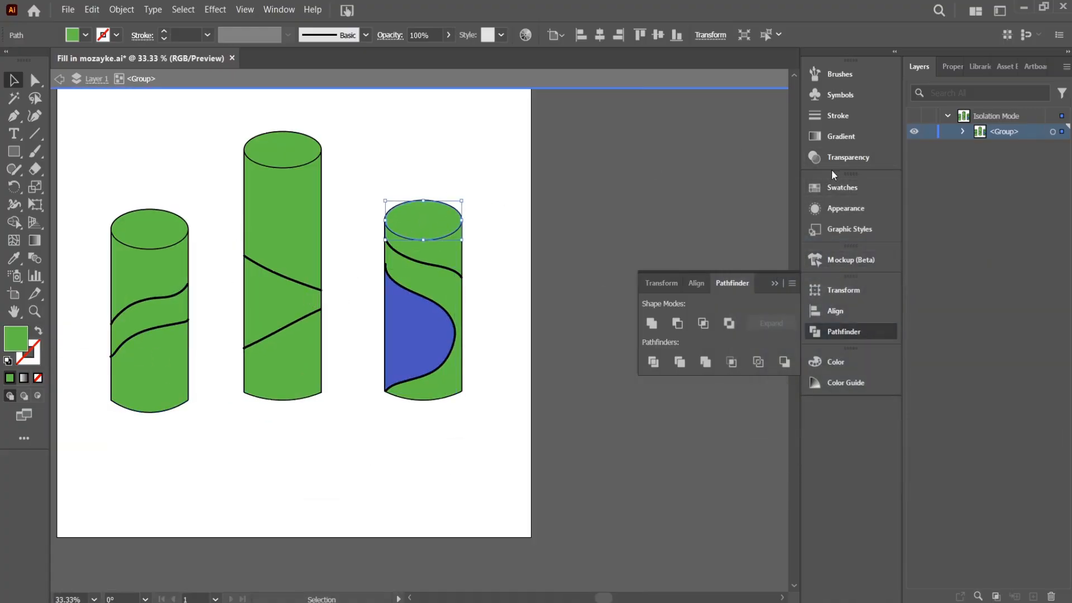
left_click(834, 186)
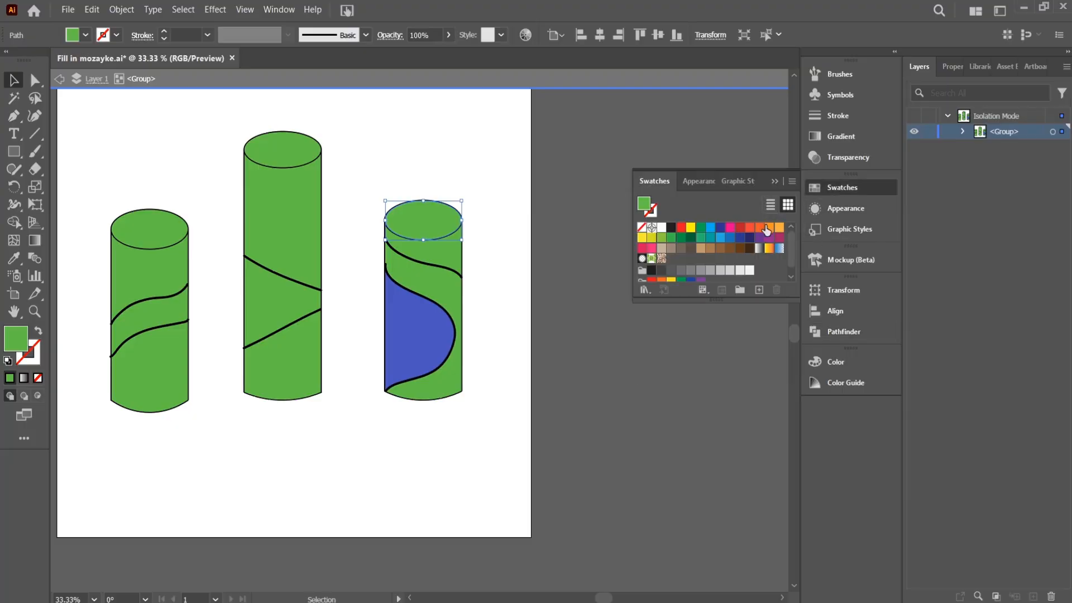
left_click(740, 227)
left_click(433, 252)
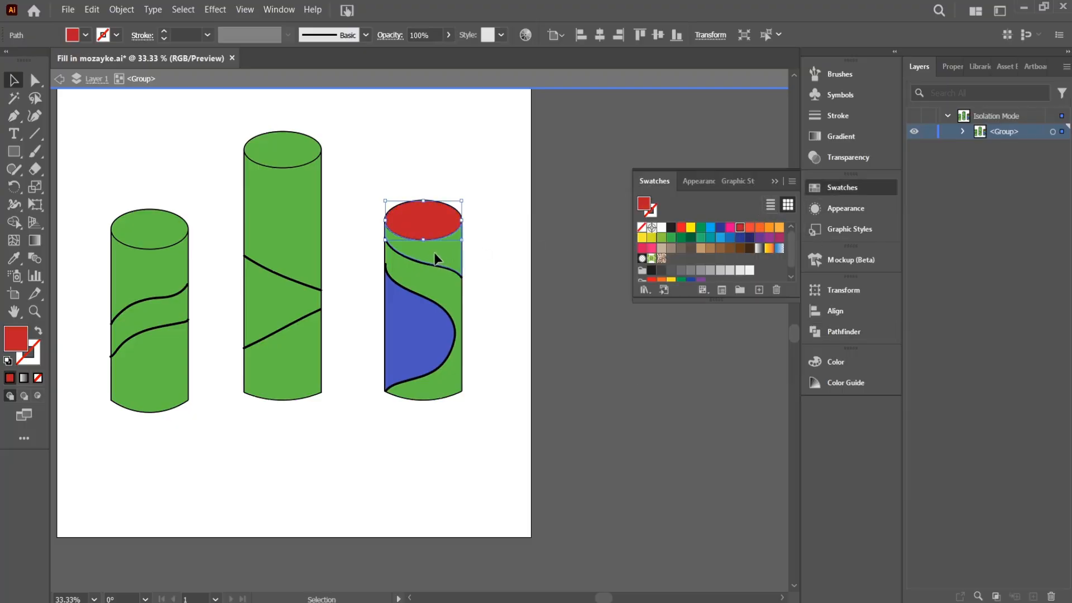
left_click(710, 247)
Fill the wavy piece that wraps around the blue shape on the right-hand cylinder with pinkish red
left_click(449, 291)
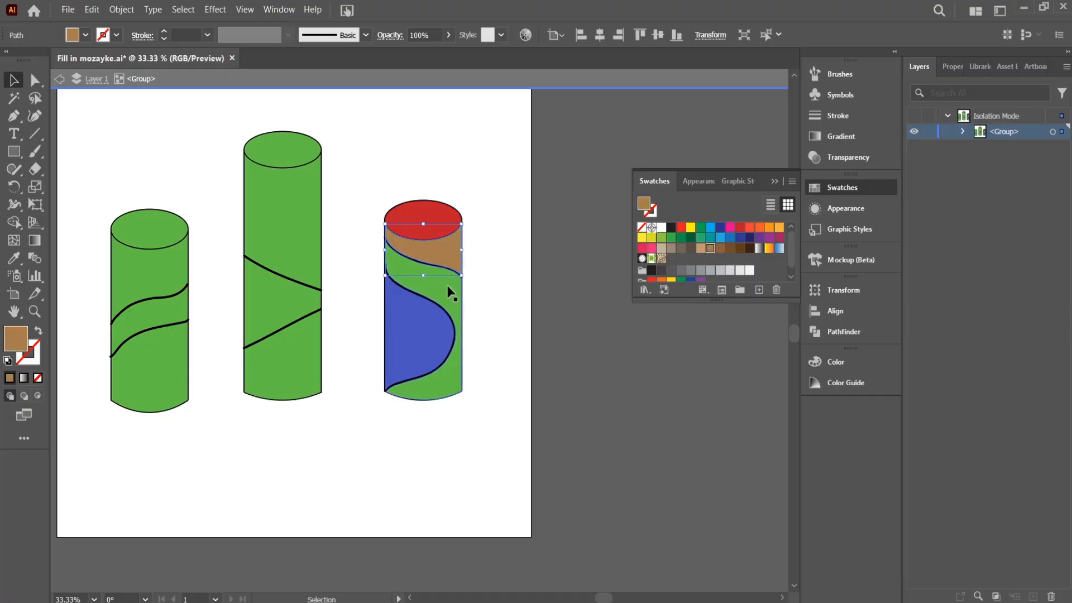
left_click(729, 270)
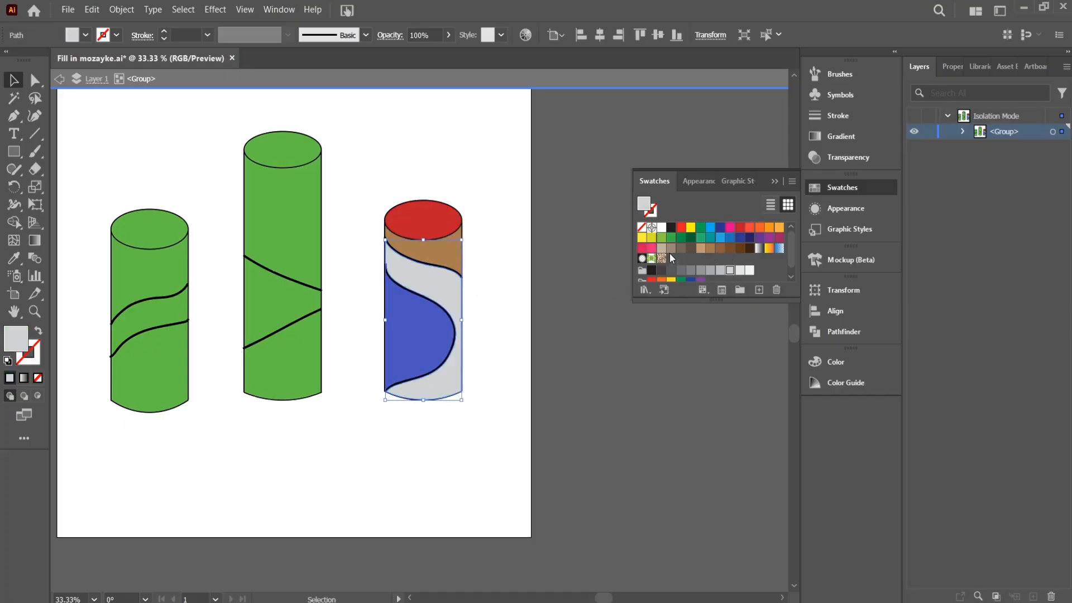
left_click(641, 247)
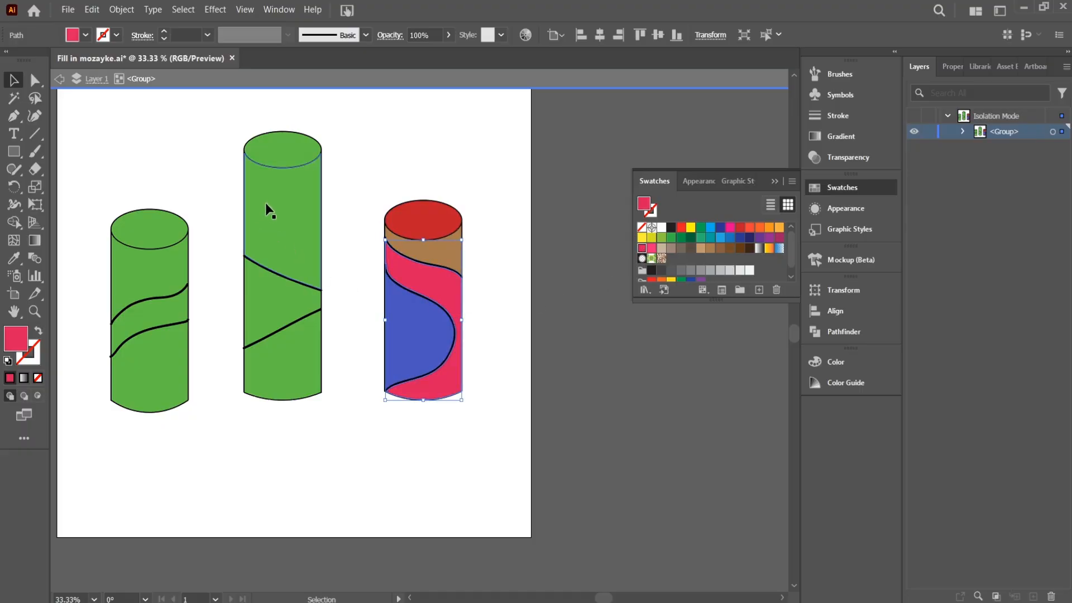
Fill the middle cylinder's upper and lower body pieces with dark blue and the piece between them with yellow
left_click(267, 205)
left_click(720, 227)
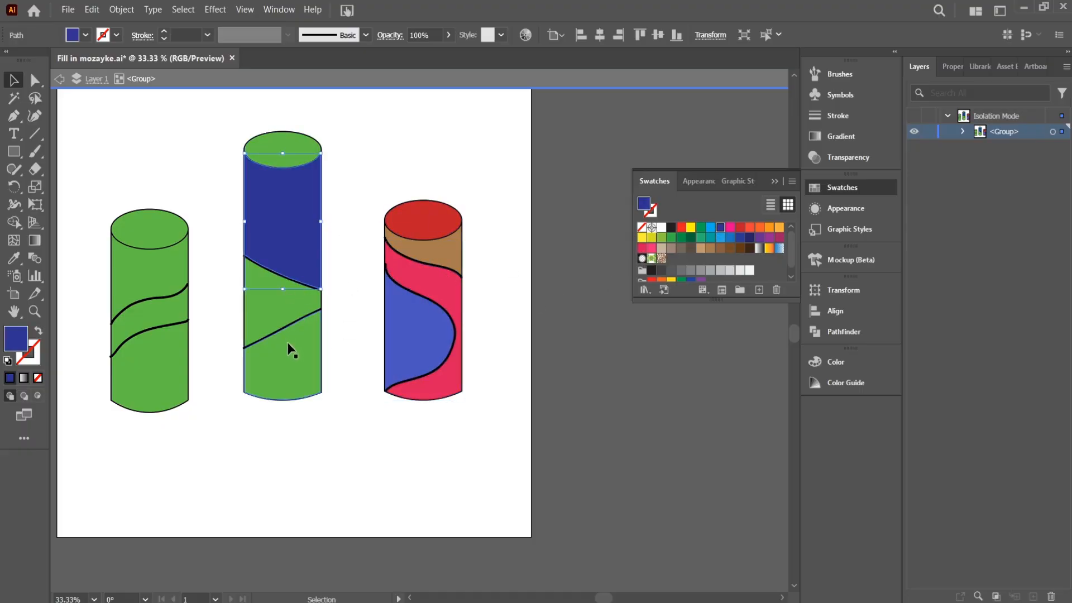
left_click(290, 350)
left_click(720, 228)
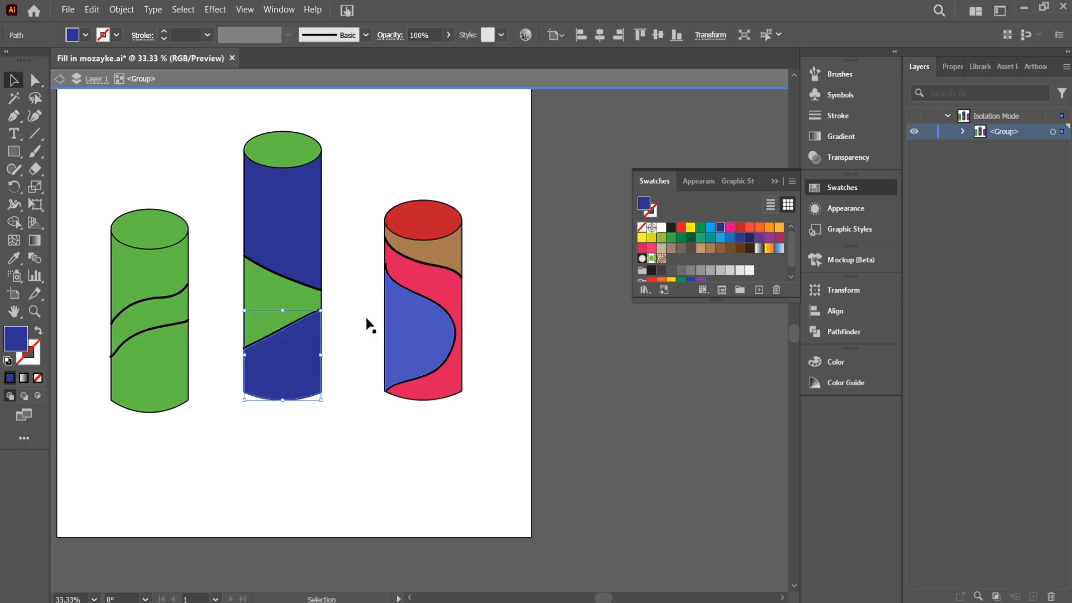
left_click(280, 304)
left_click(691, 228)
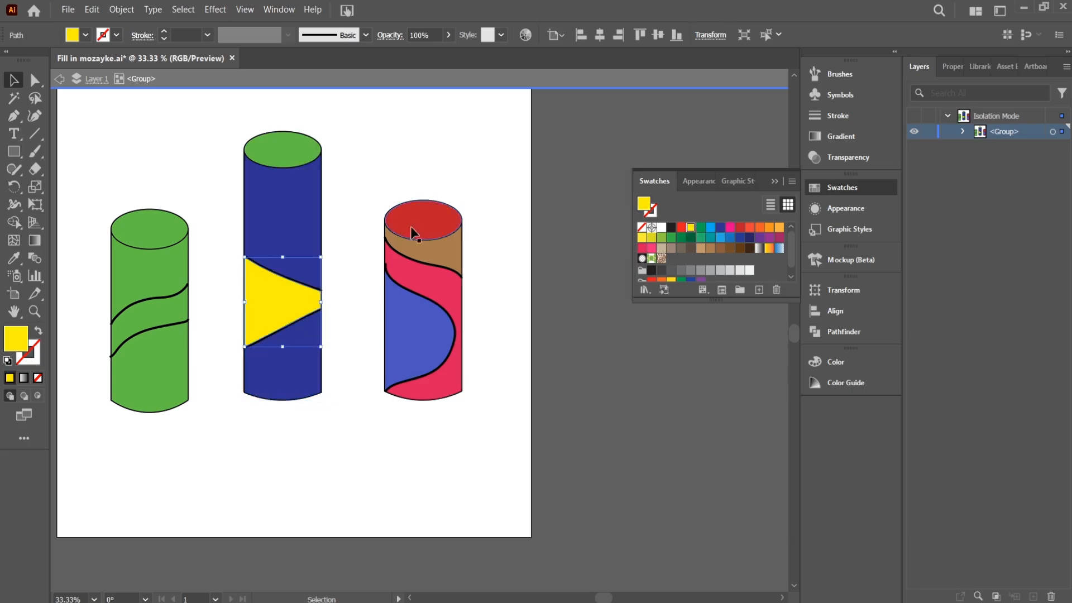
left_click(380, 139)
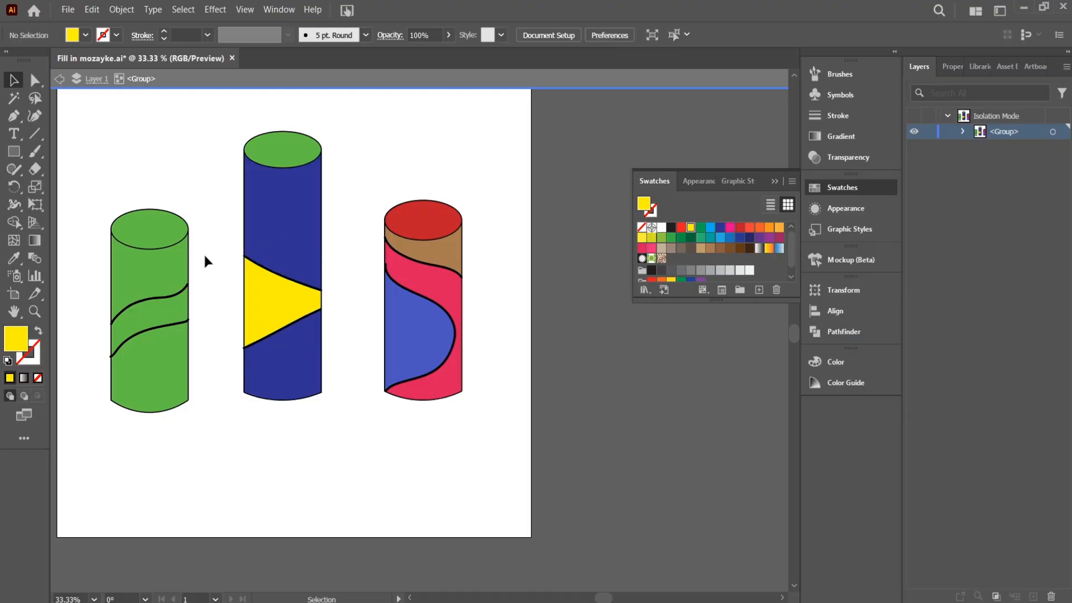
Fill the left-hand cylinder's top ellipse with light blue and its upper body piece with orange
left_click_drag(204, 252, 376, 198)
left_click(322, 174)
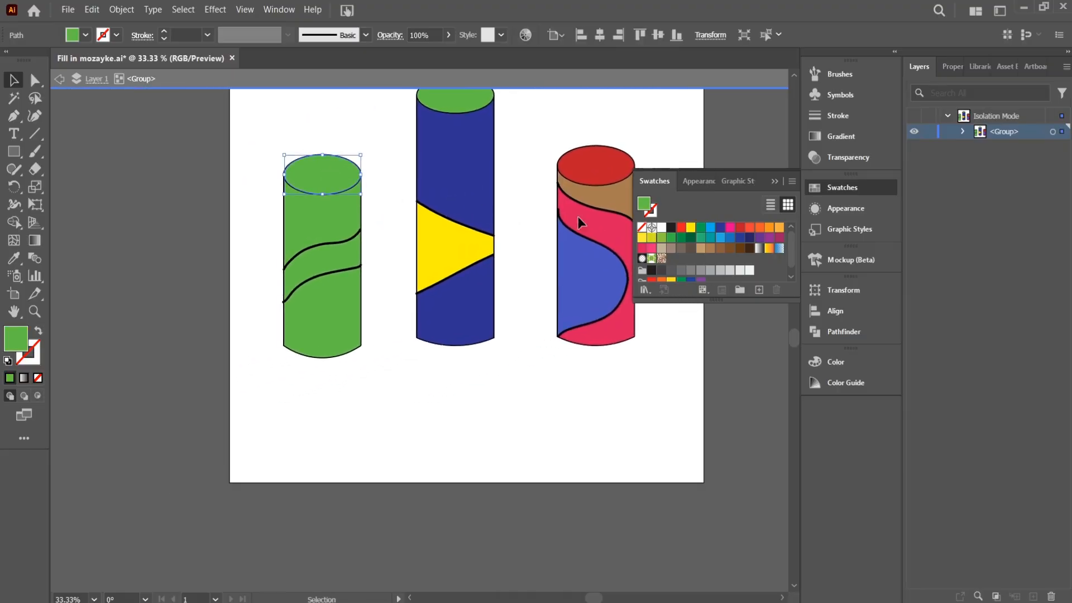
left_click(710, 227)
left_click(327, 217)
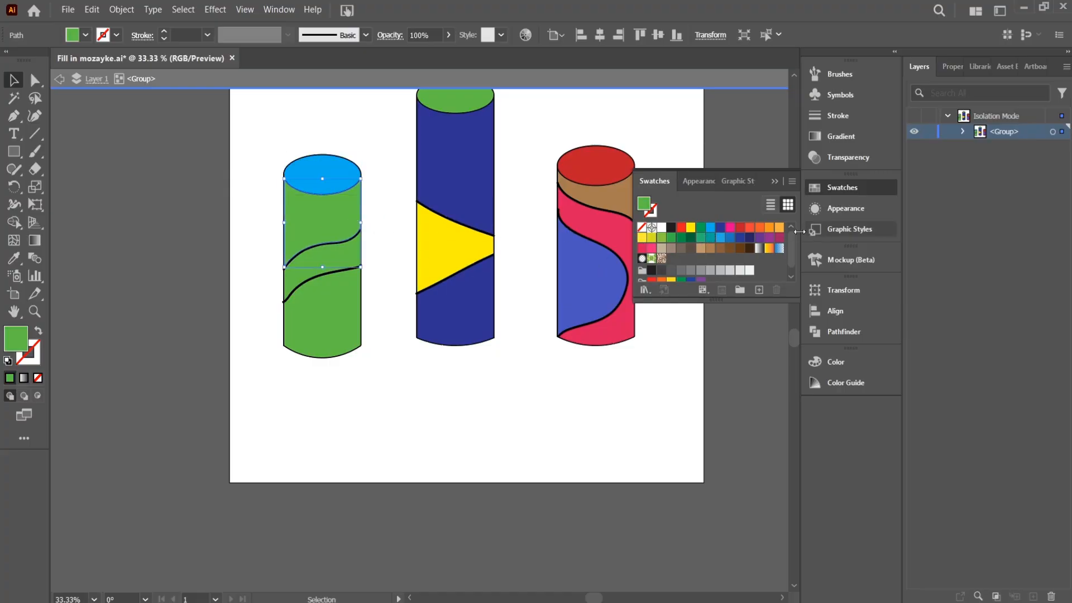
left_click(760, 227)
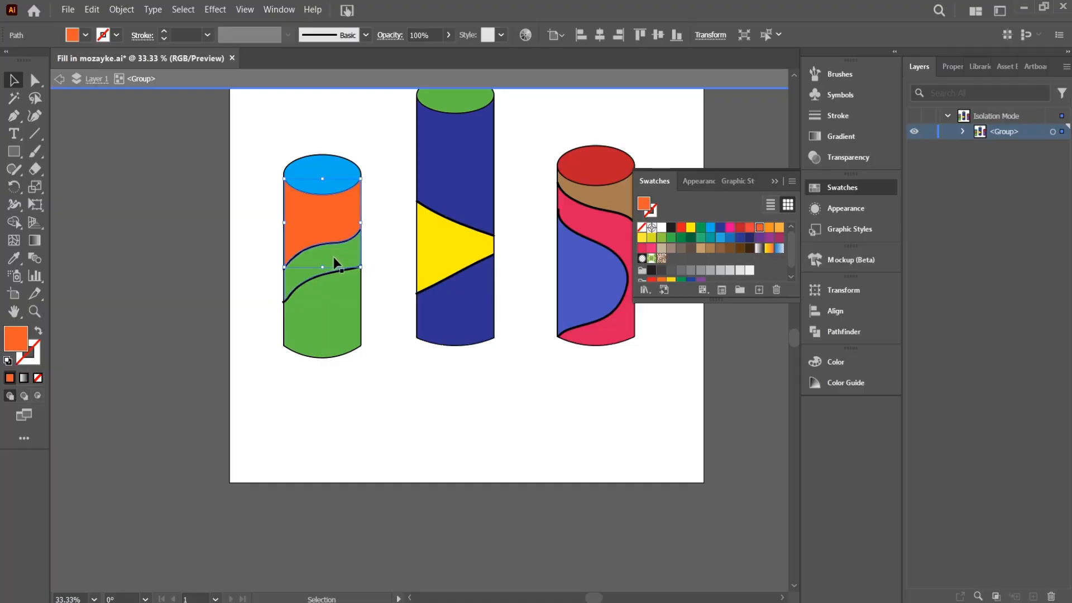
Fill the left-hand cylinder's wavy middle band with red and its lower body piece with yellow
left_click(334, 263)
left_click(681, 227)
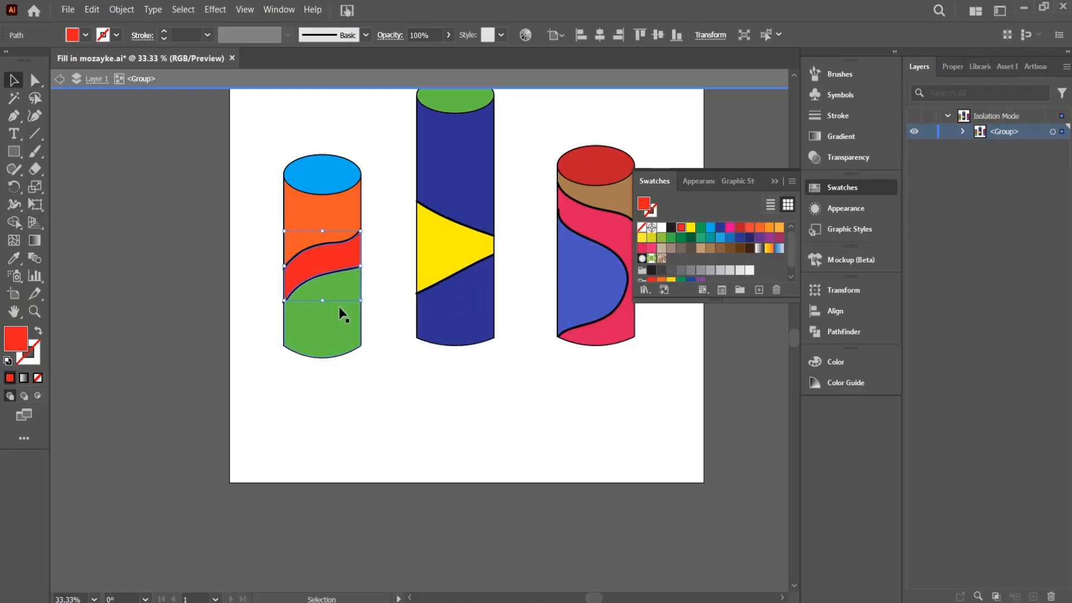
left_click(342, 314)
left_click(690, 228)
scroll(533, 256, "down", 2)
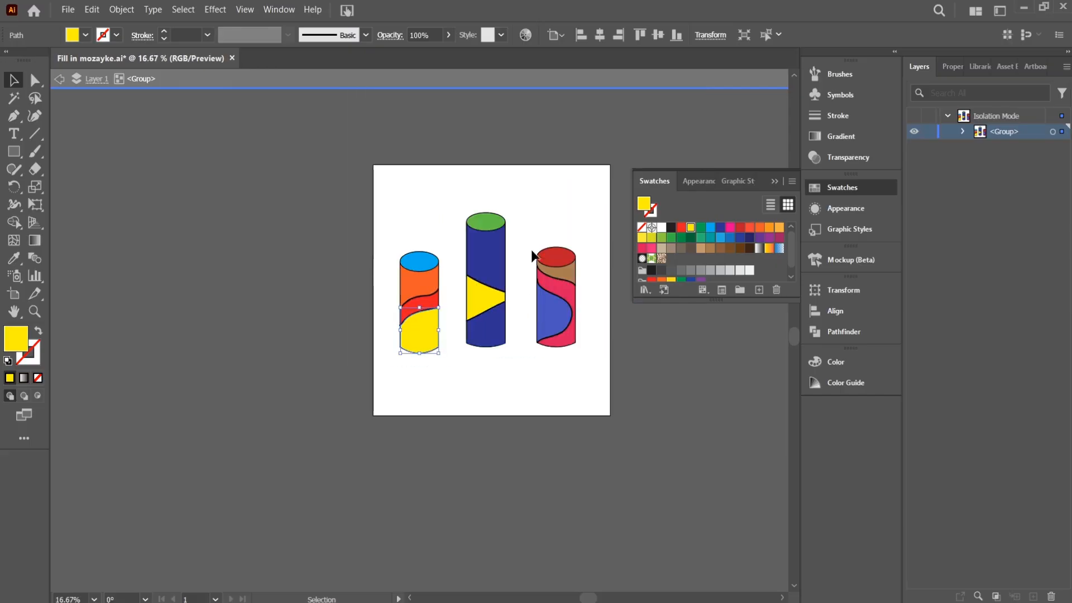
left_click(562, 175)
Review the coloured cylinders and exit isolation mode on the merged group
scroll(478, 204, "up", 3)
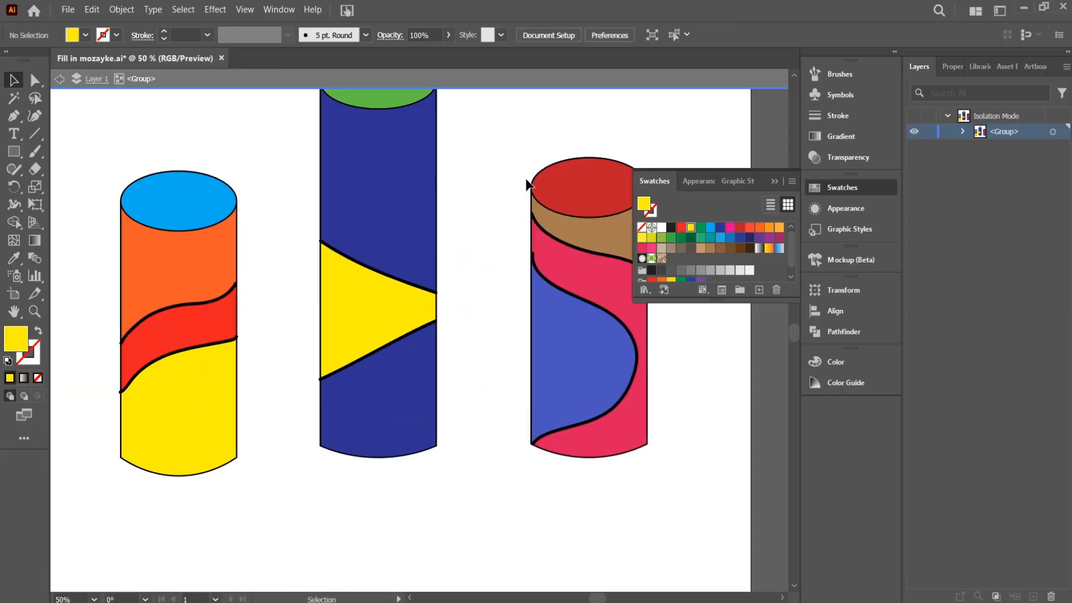
scroll(524, 185, "down", 3)
scroll(517, 192, "up", 2)
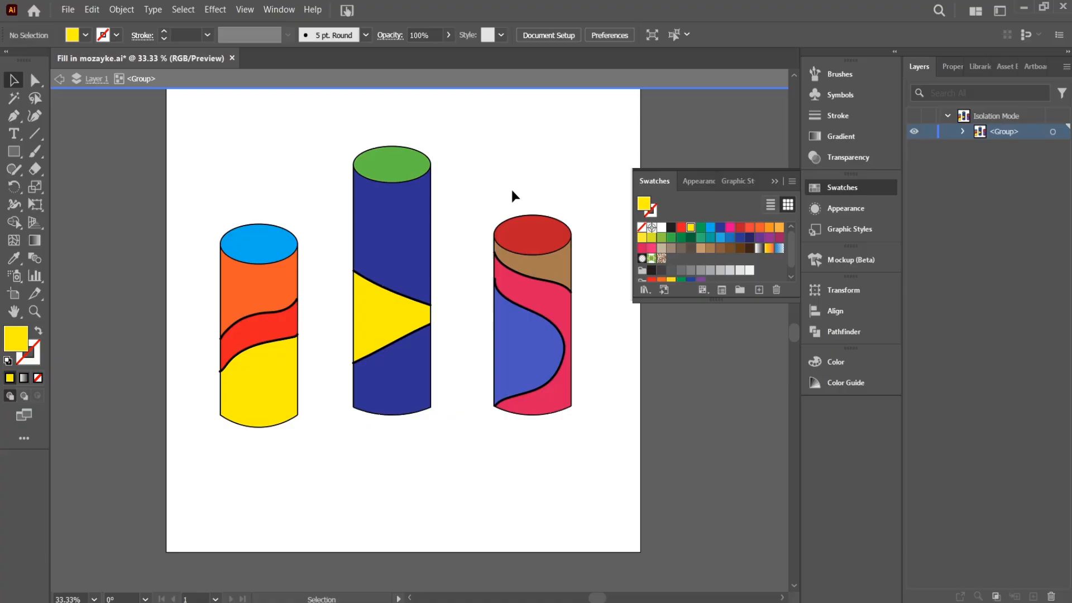
double_click(512, 191)
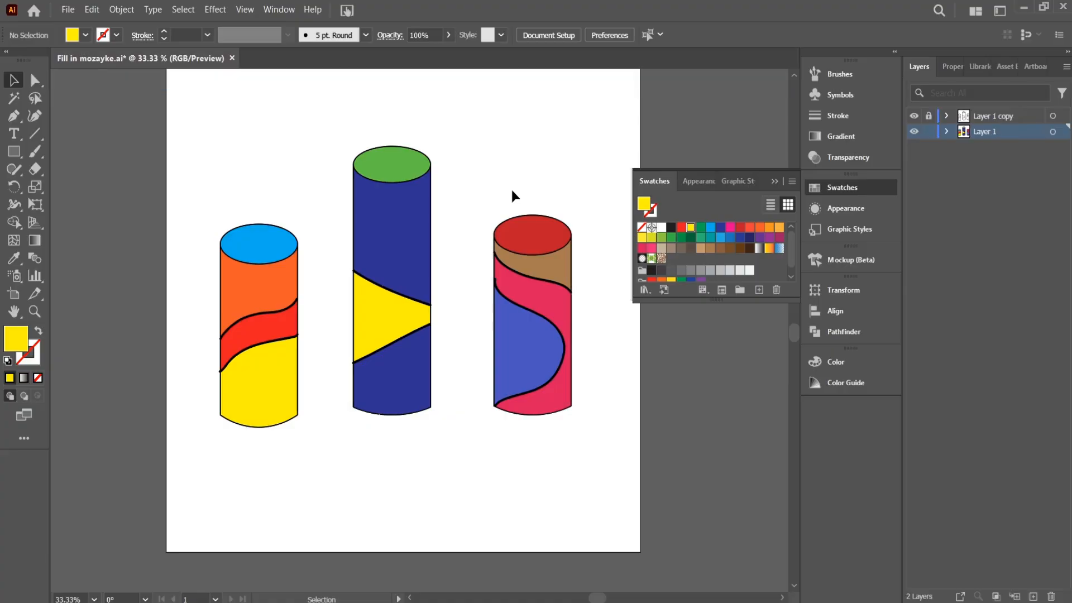
Lock Layer 1 with the coloured cylinders and add a new layer beneath it in the layer order
key("ctrl+minus")
key("ctrl+plus")
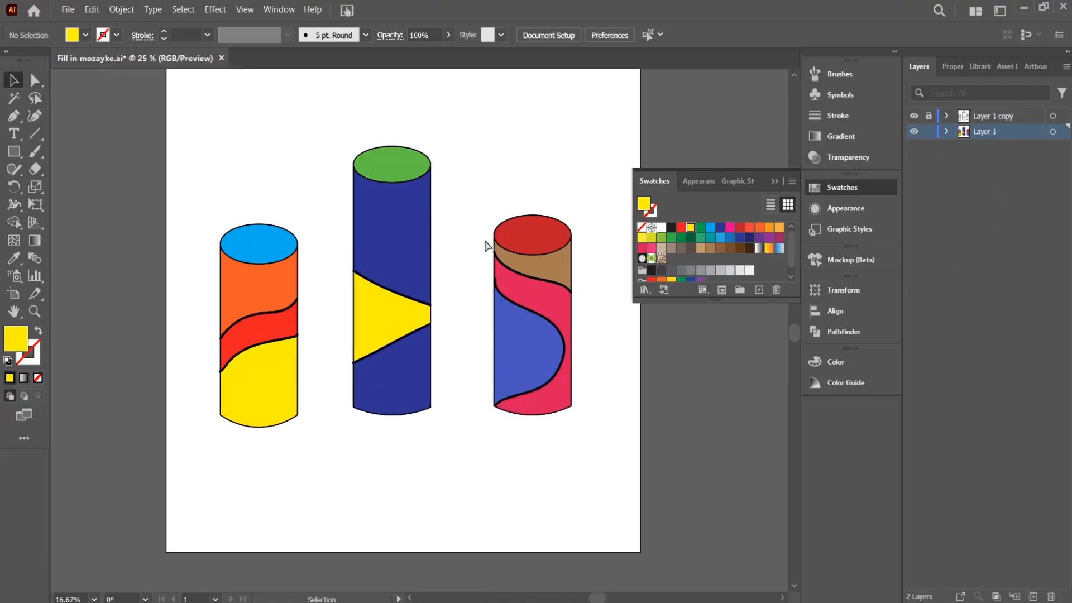
key("ctrl+minus")
mouse_move(254, 142)
left_mouse_down()
mouse_move(598, 424)
mouse_move(558, 385)
left_mouse_up()
scroll(705, 560, "down", 1)
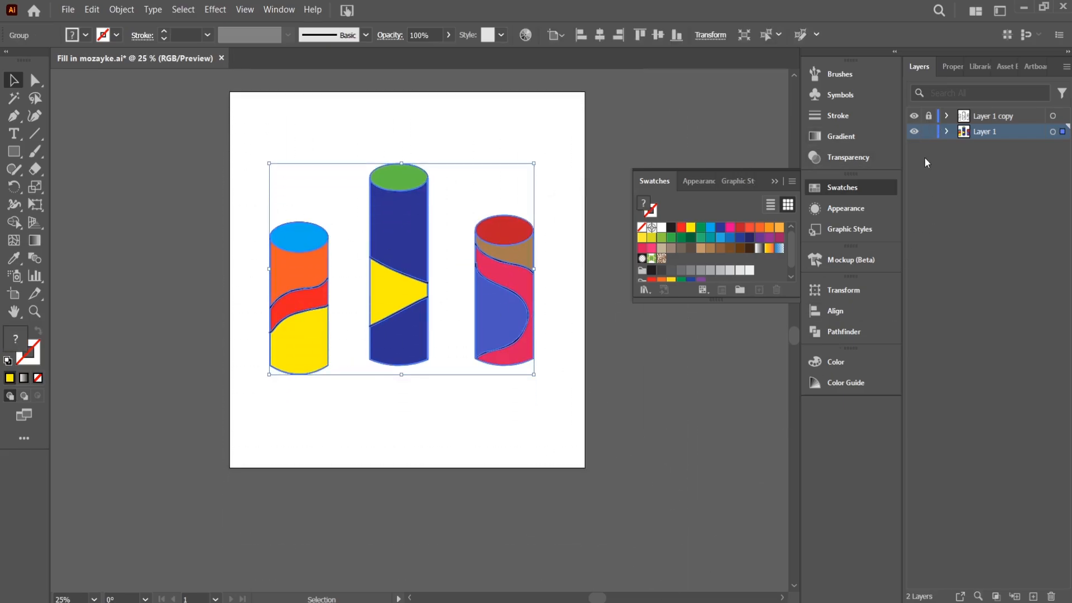
left_click(928, 131)
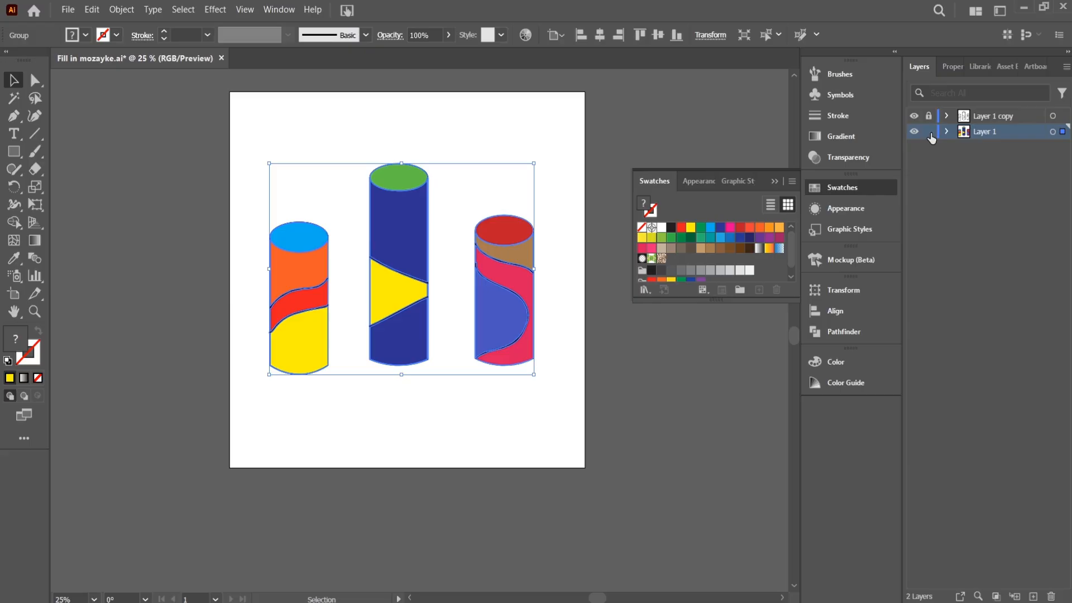
left_click(1033, 596)
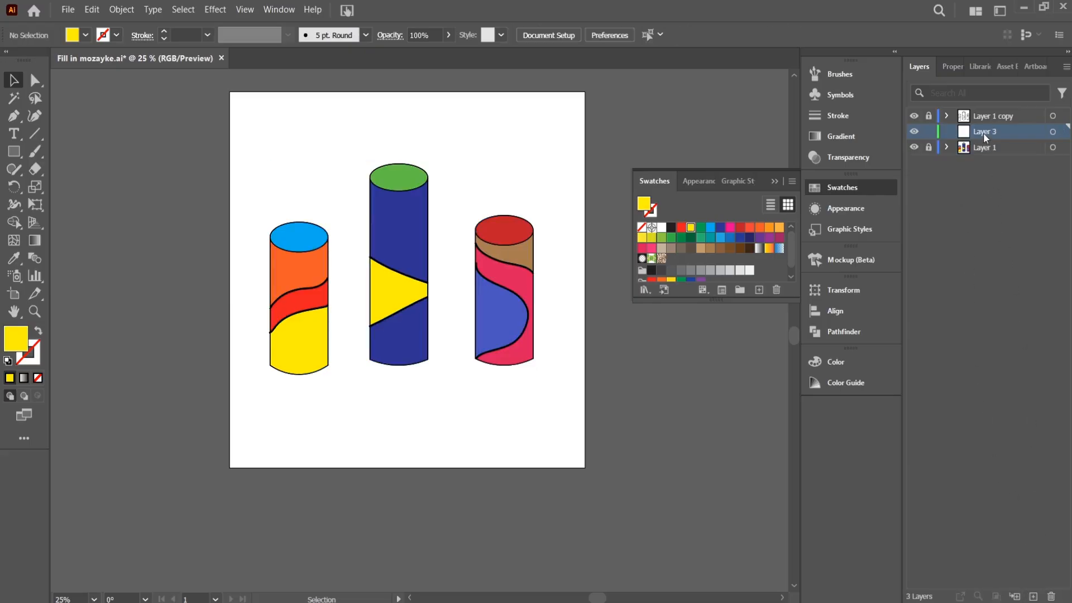
left_click_drag(983, 133, 985, 167)
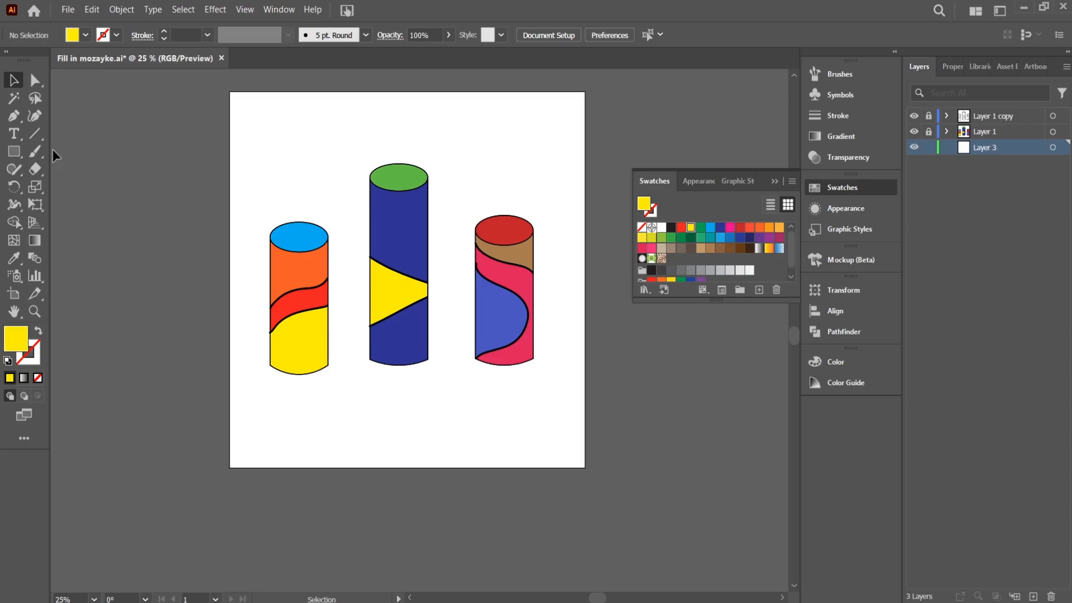
Draw a background rectangle covering the whole artboard on Layer 3 and fill it with medium blue
left_click(14, 151)
left_click_drag(226, 86, 586, 468)
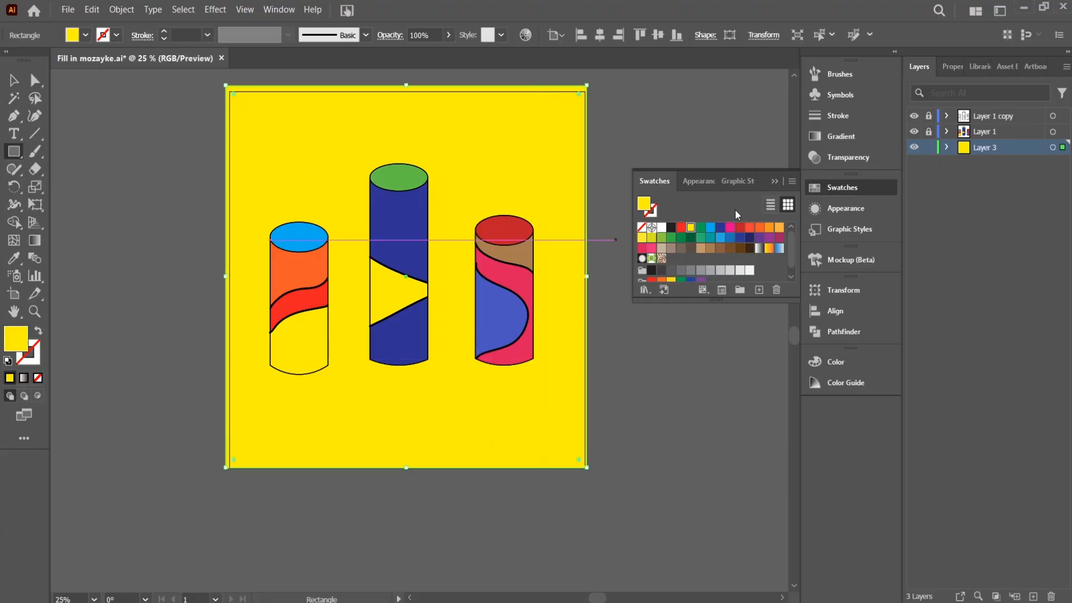
left_click(730, 239)
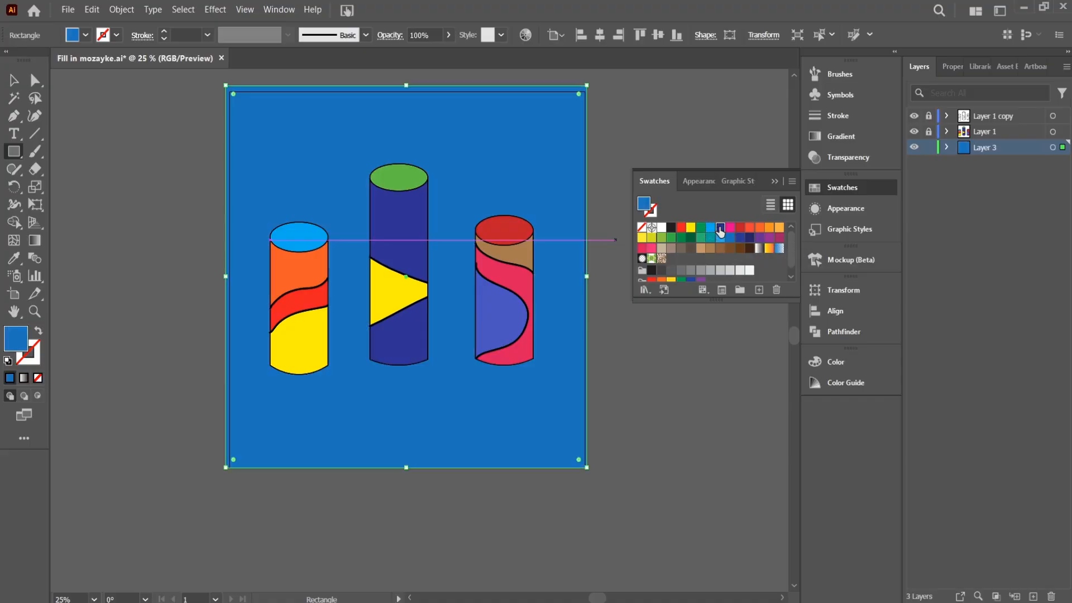
Fill the background rectangle with the dark gray C=0 M=0 Y=0 K=90 swatch and lock Layer 3
left_click(721, 228)
left_click(739, 229)
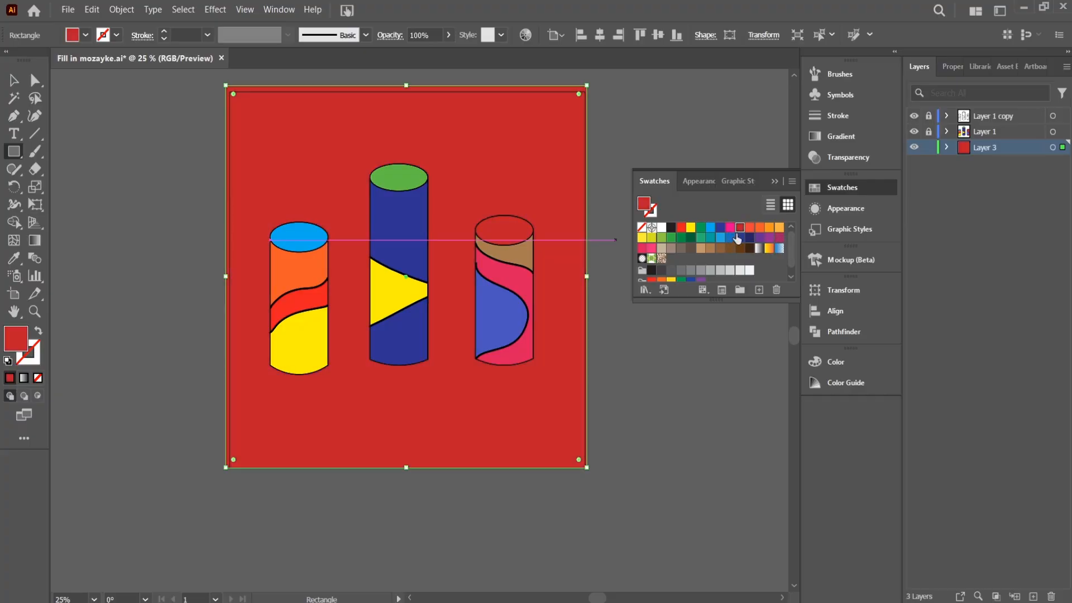
left_click(664, 249)
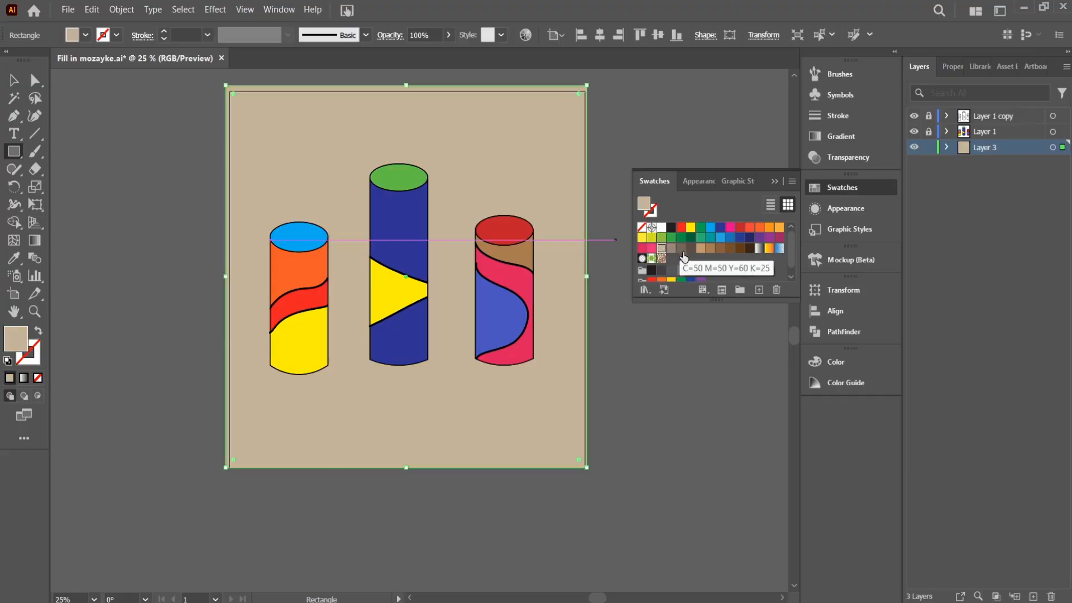
left_click(663, 271)
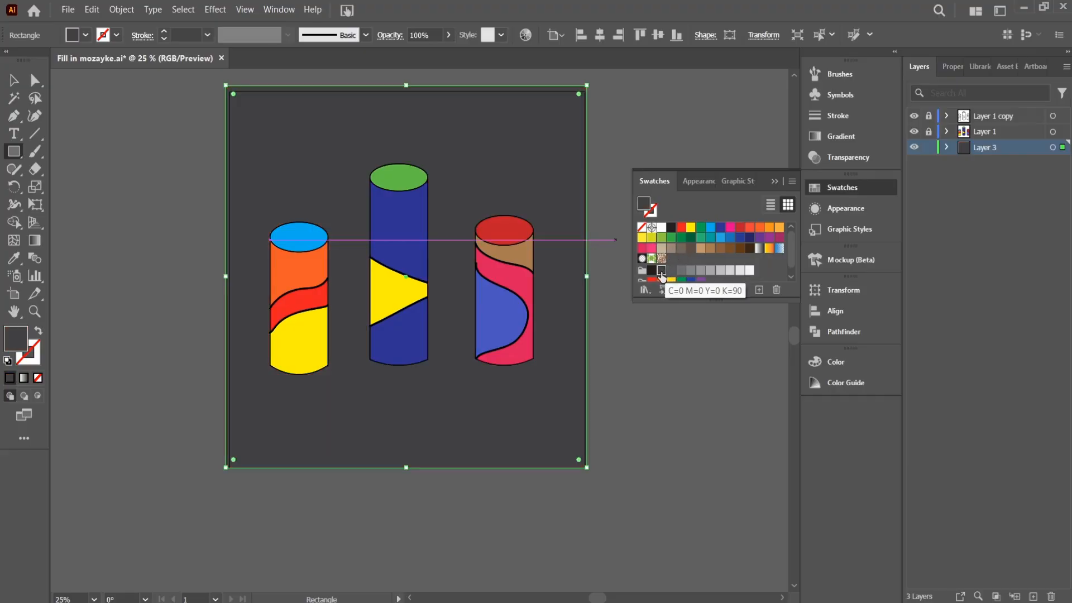
left_click(929, 148)
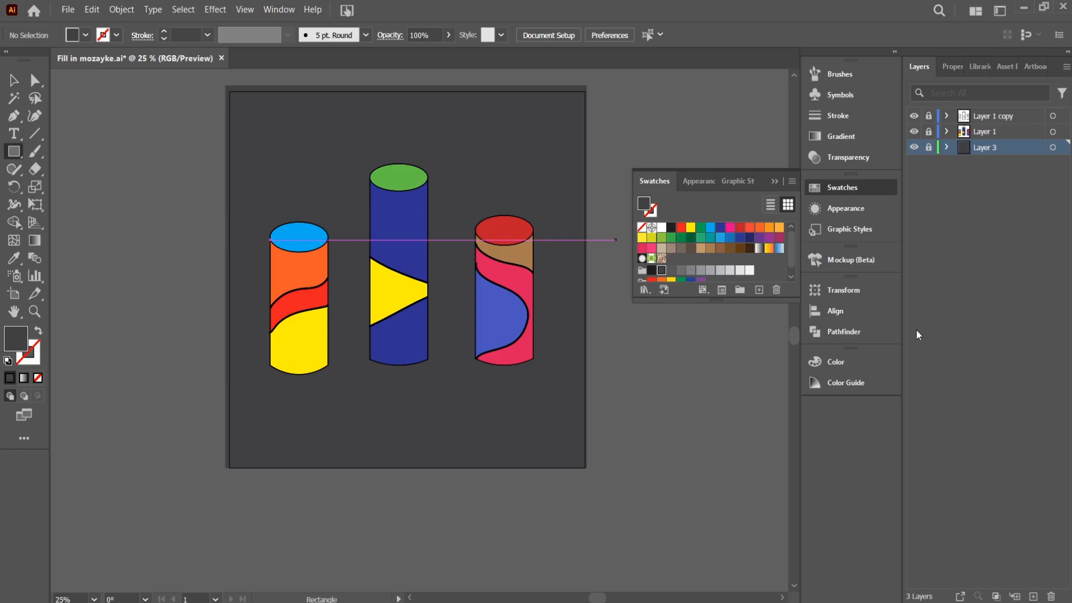
Hide Layer 1 copy and Layer 1, and add a new layer above them
left_click_drag(914, 119, 914, 134)
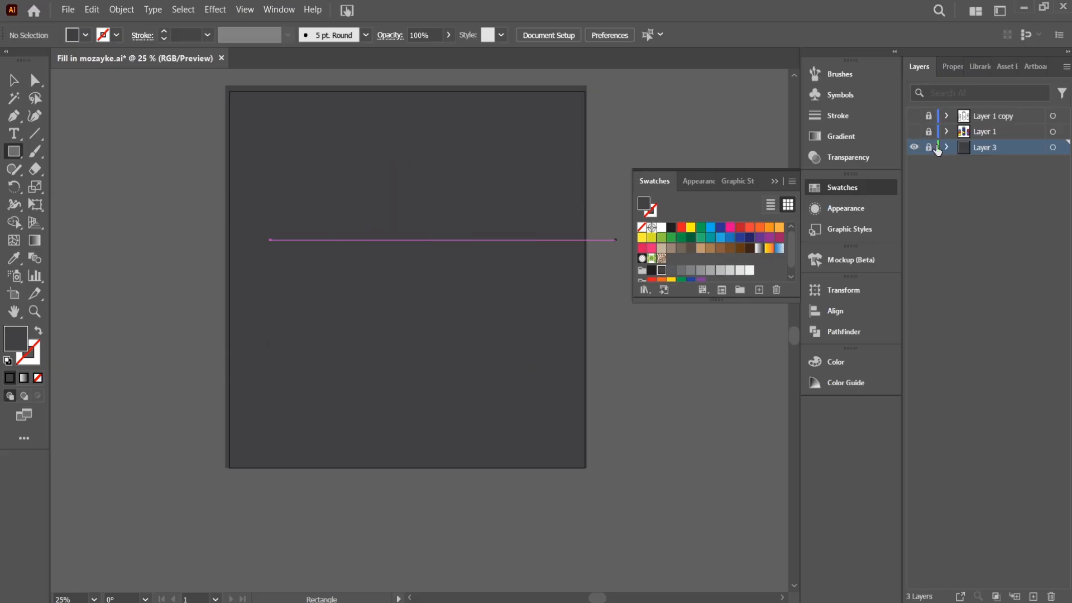
left_click(996, 116)
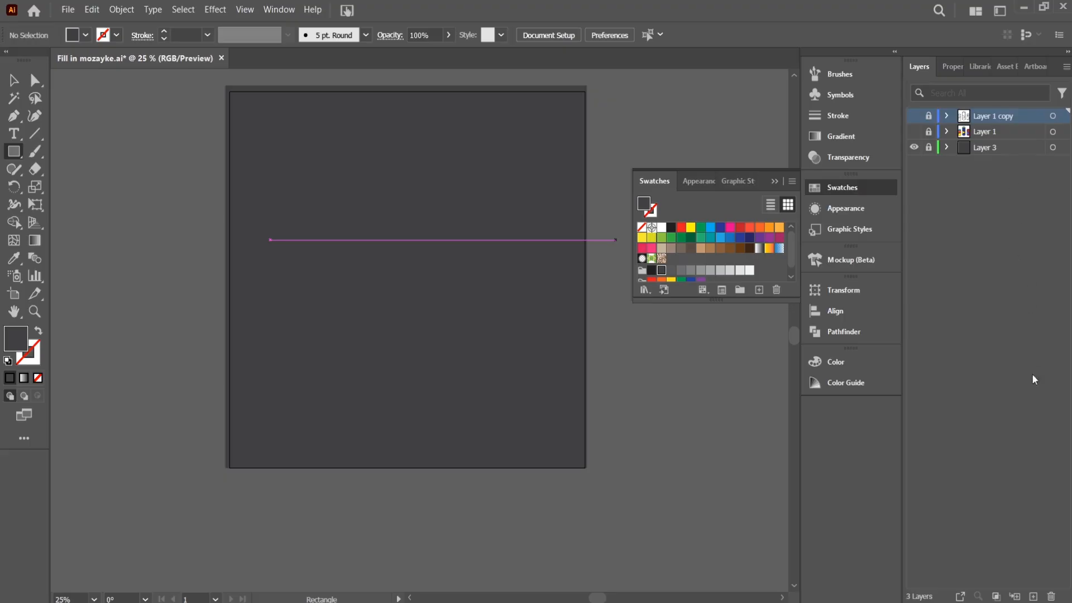
left_click(1034, 595)
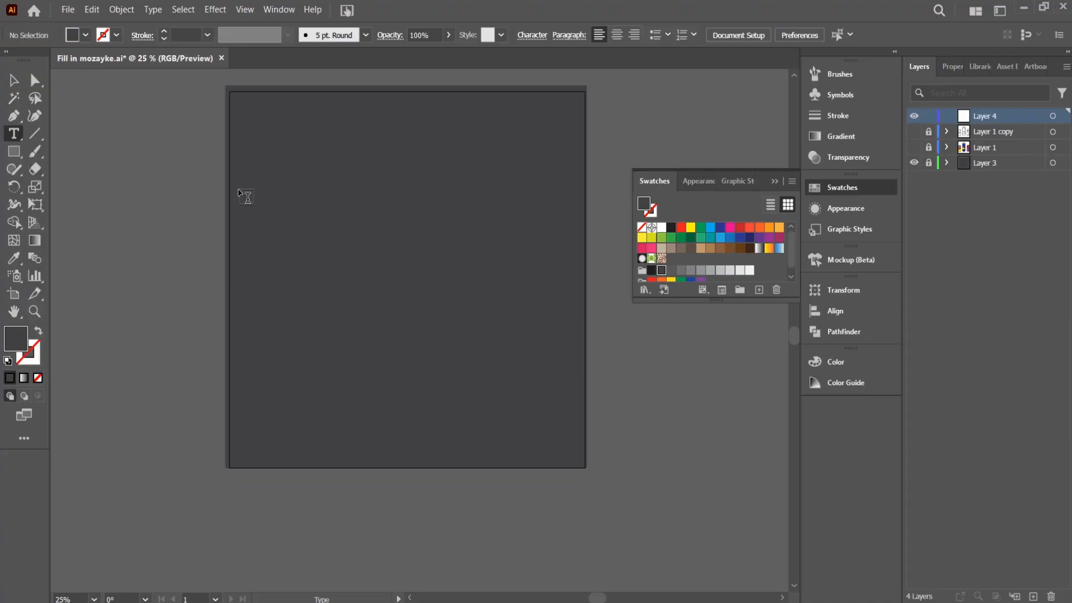
Create an area text box across the artboard on Layer 4 reading "MOZAYKE" and set its font size to 200 pt
left_click_drag(230, 189, 623, 322)
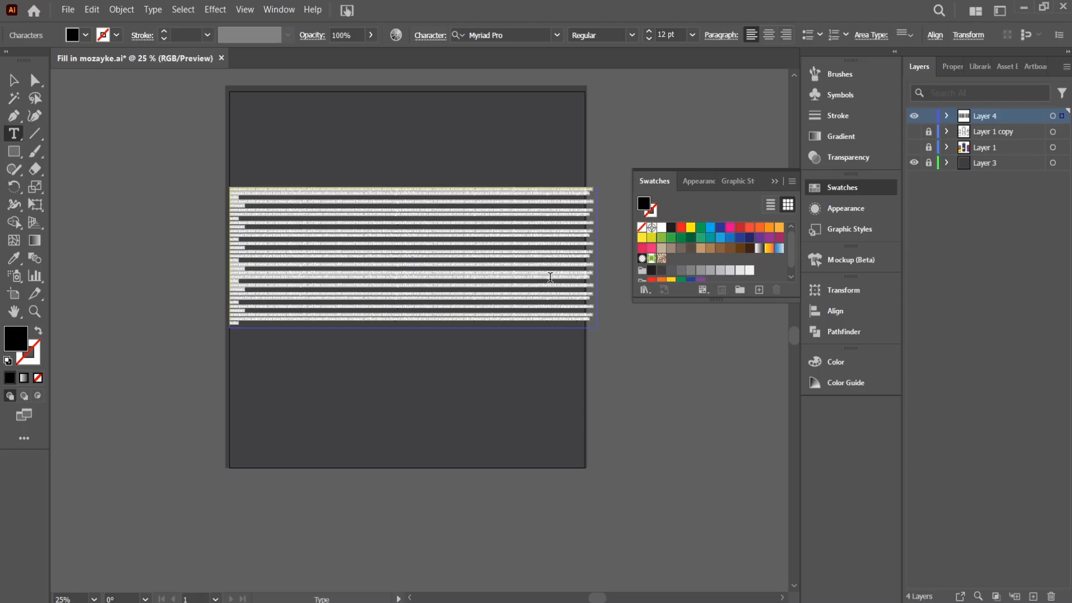
key("BackSpace")
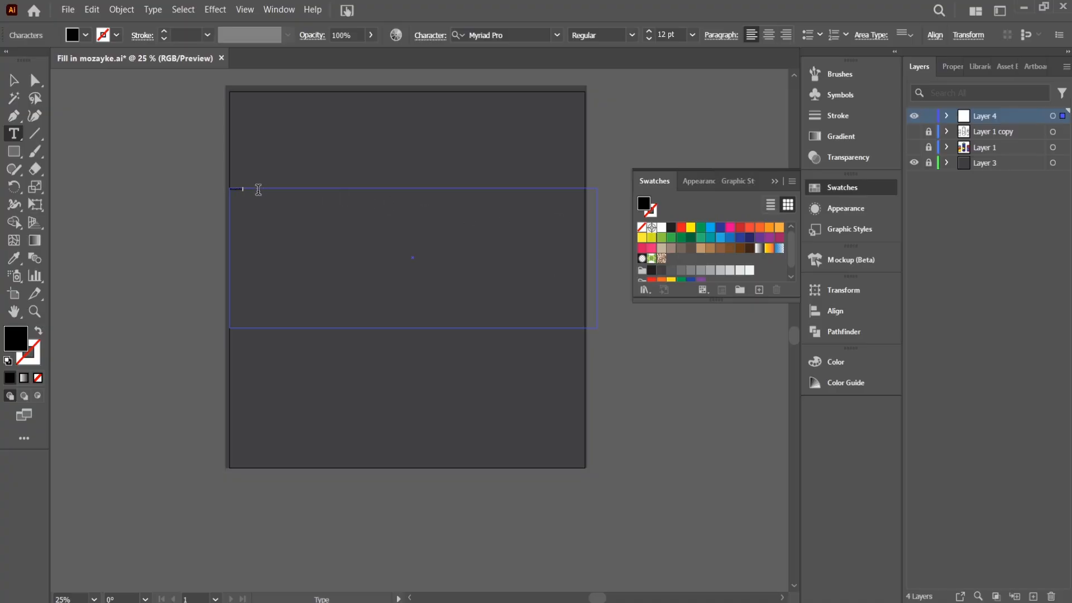
left_click_drag(258, 189, 115, 211)
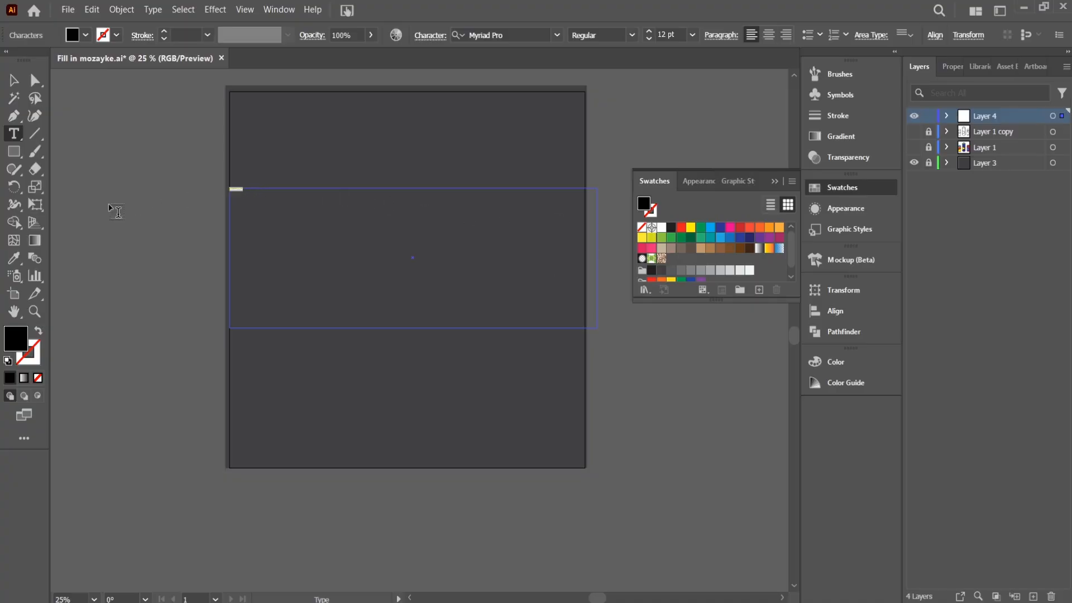
left_click(662, 34)
type("2")
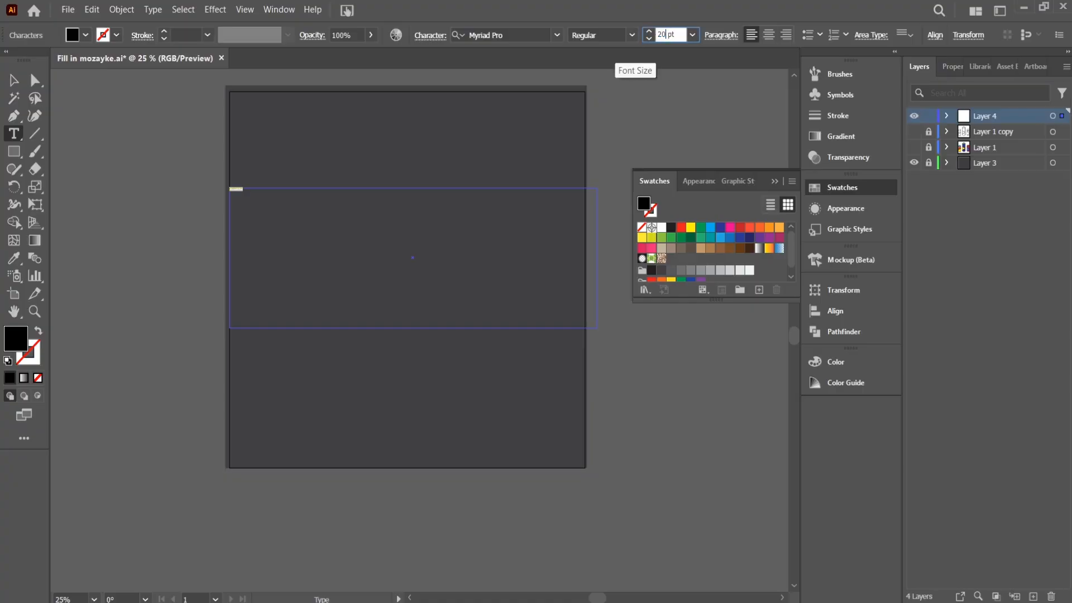
type("00")
key("Return")
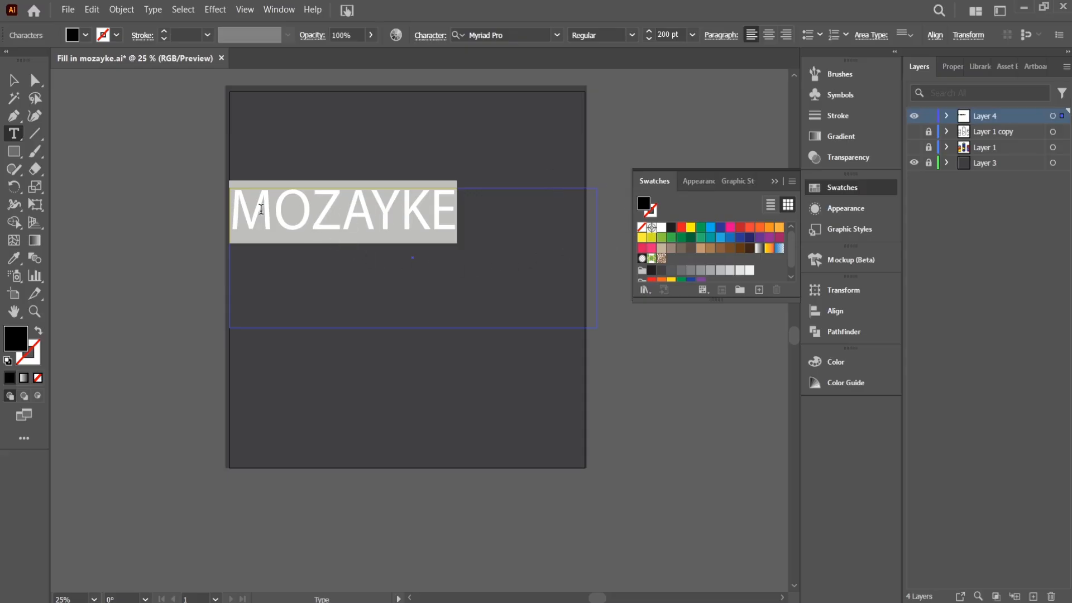
Try several fill swatches on the MOZAYKE text and settle on bright yellow
left_click(291, 226)
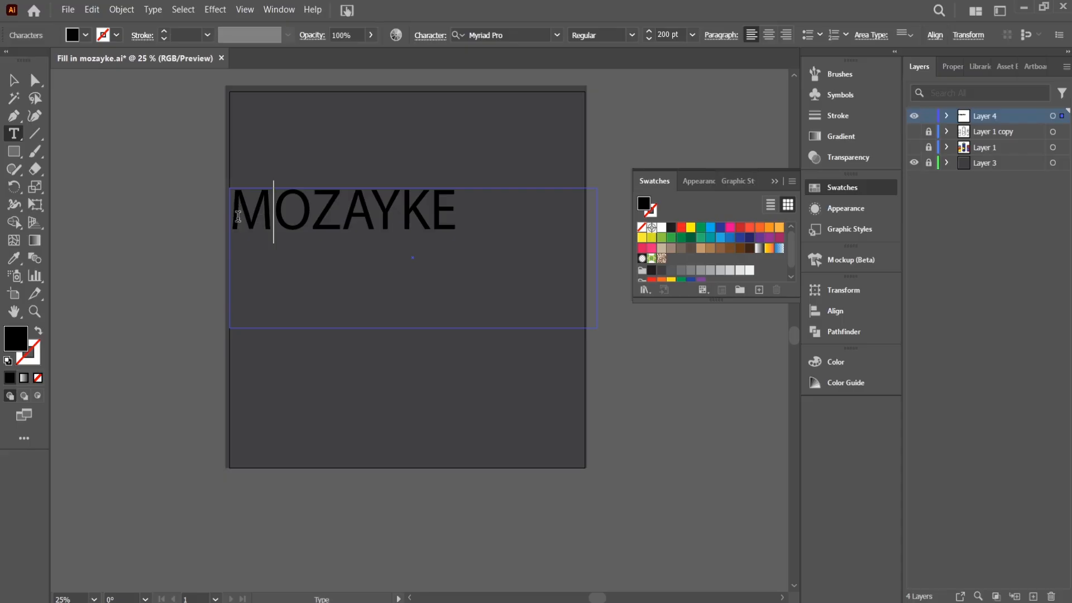
left_click_drag(231, 215, 453, 227)
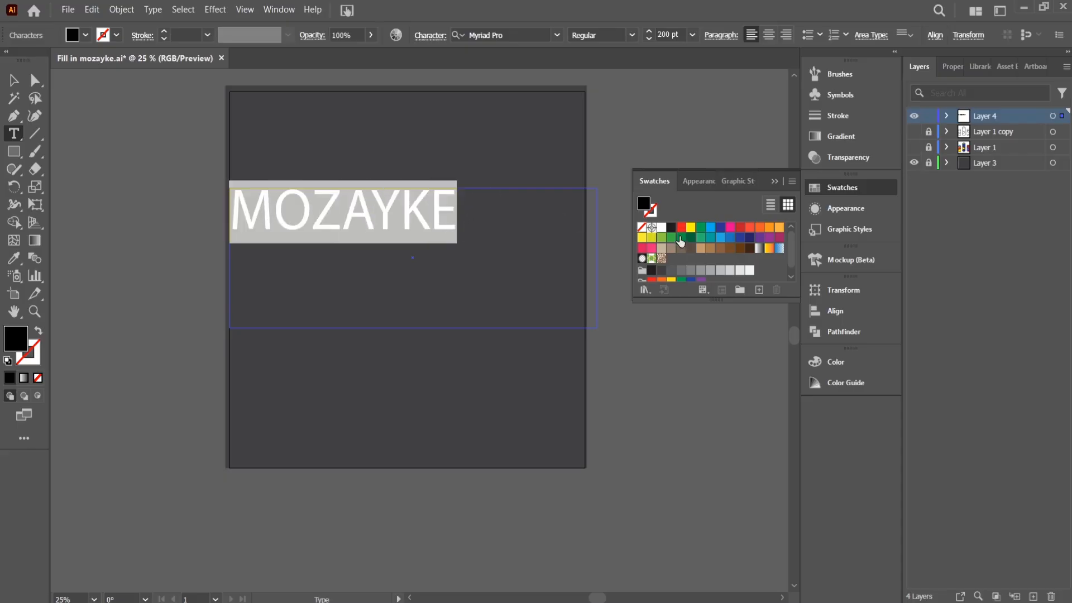
left_click(681, 228)
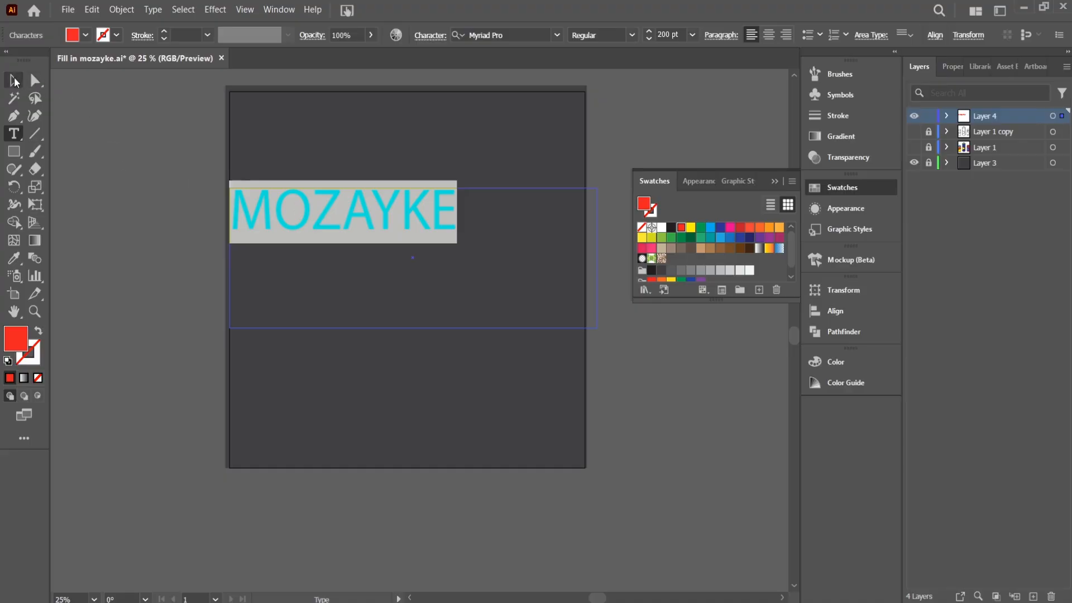
left_click(14, 80)
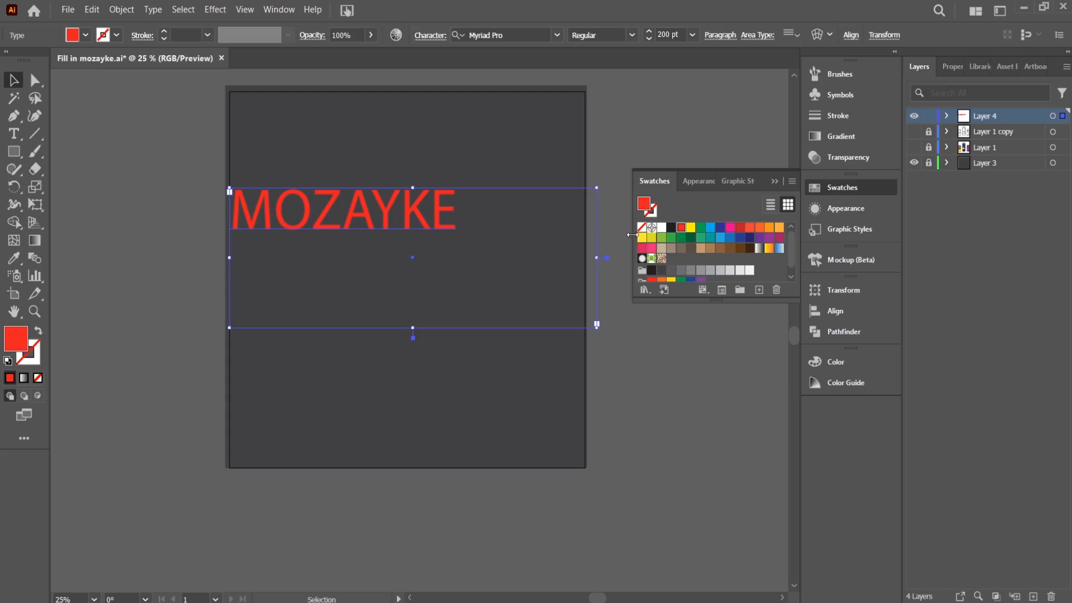
left_click(701, 239)
left_click(730, 240)
left_click(746, 230)
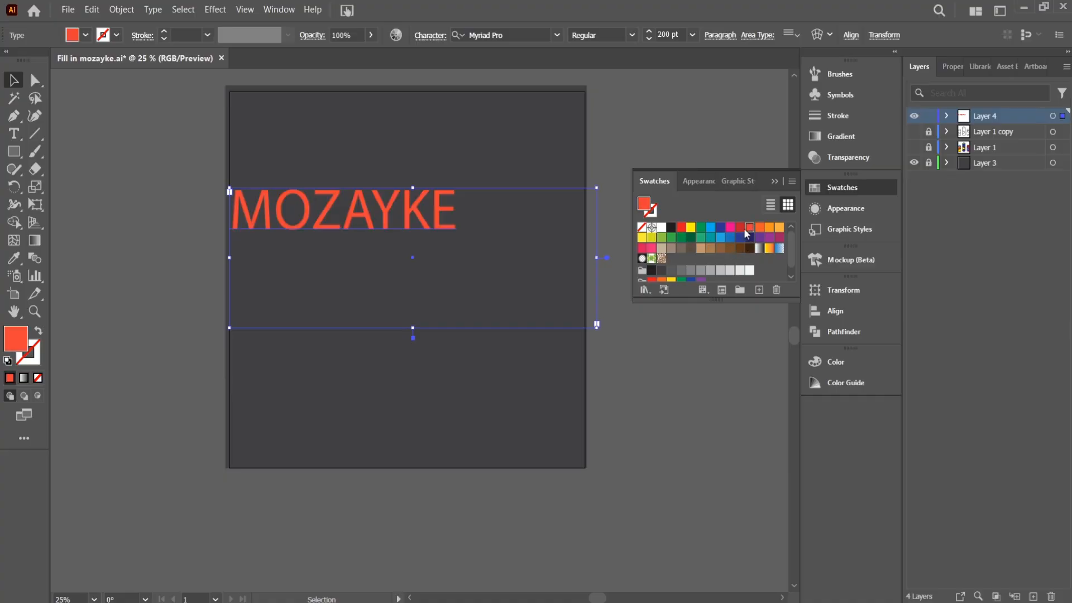
left_click(739, 228)
left_click(710, 228)
left_click(700, 228)
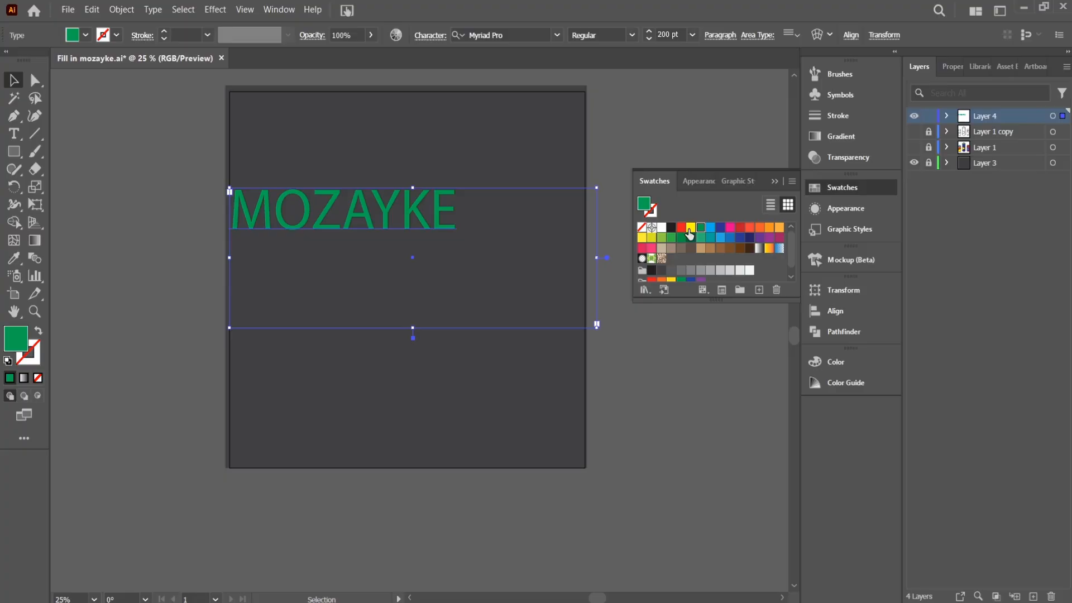
left_click(691, 228)
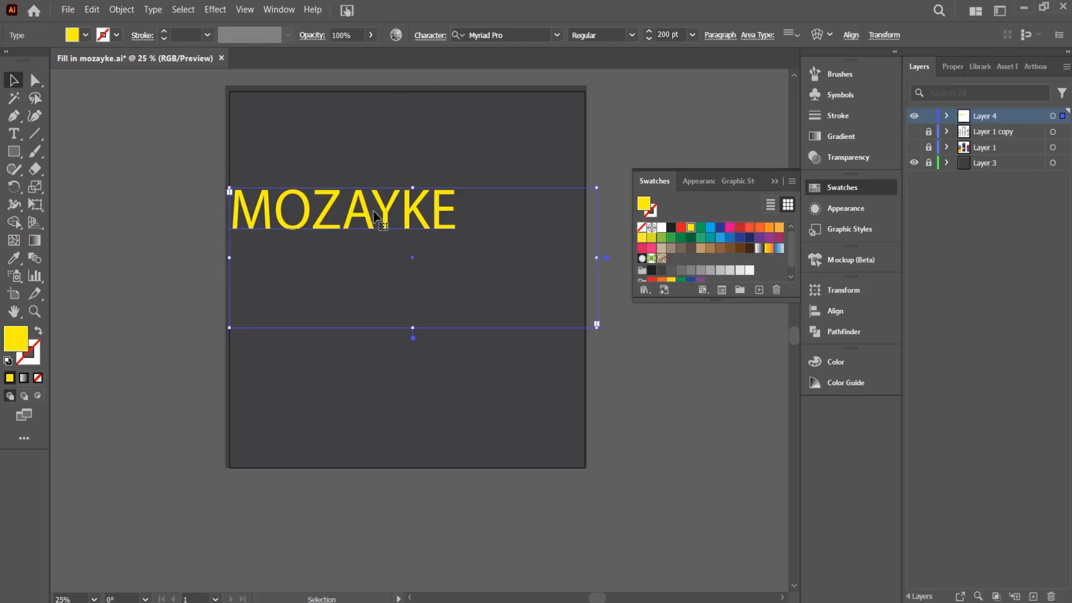
Move the MOZAYKE text toward the middle of the artboard and set its font size to 240 pt
left_click_drag(373, 218, 427, 270)
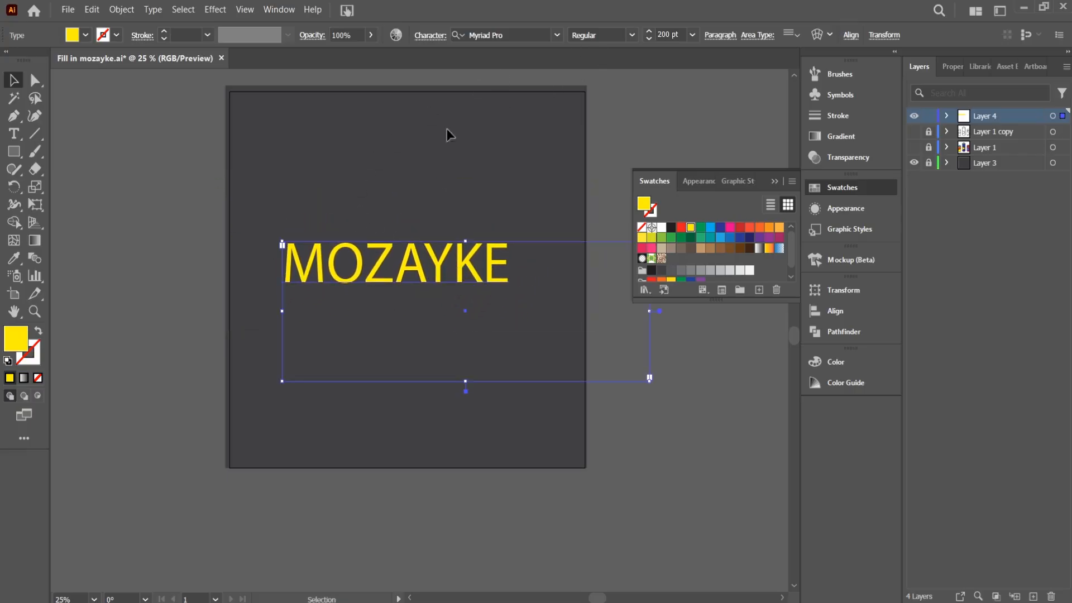
left_click(13, 134)
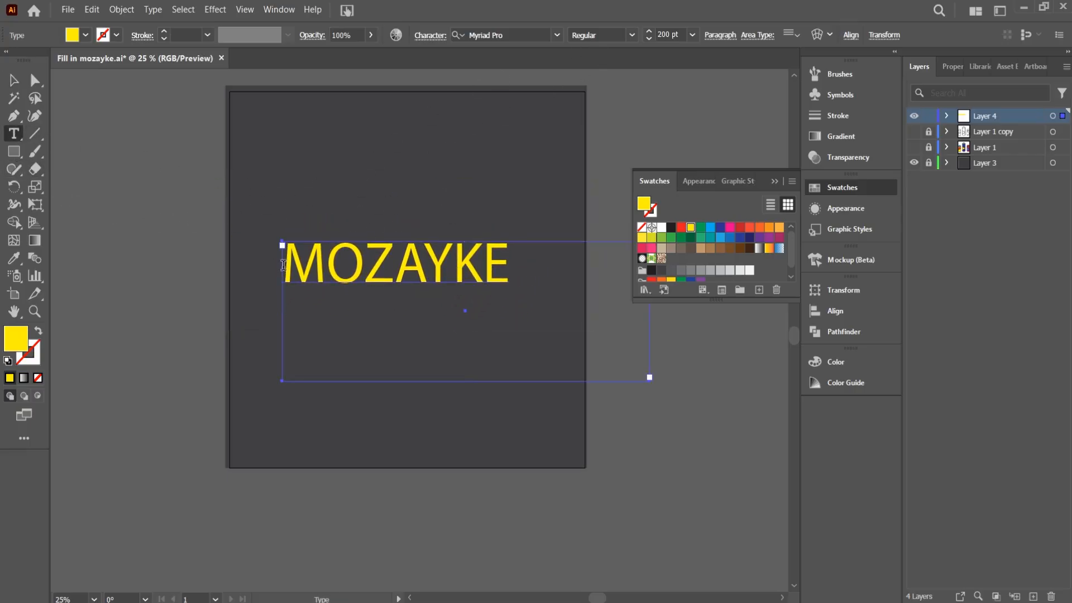
left_click_drag(283, 265, 574, 268)
left_click(648, 31)
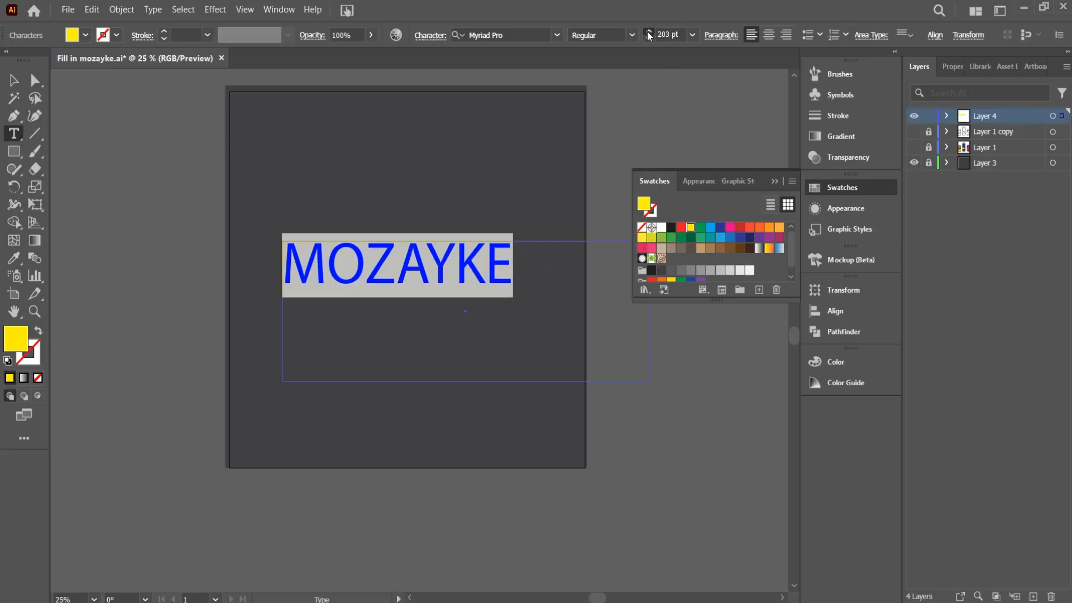
left_click(648, 34)
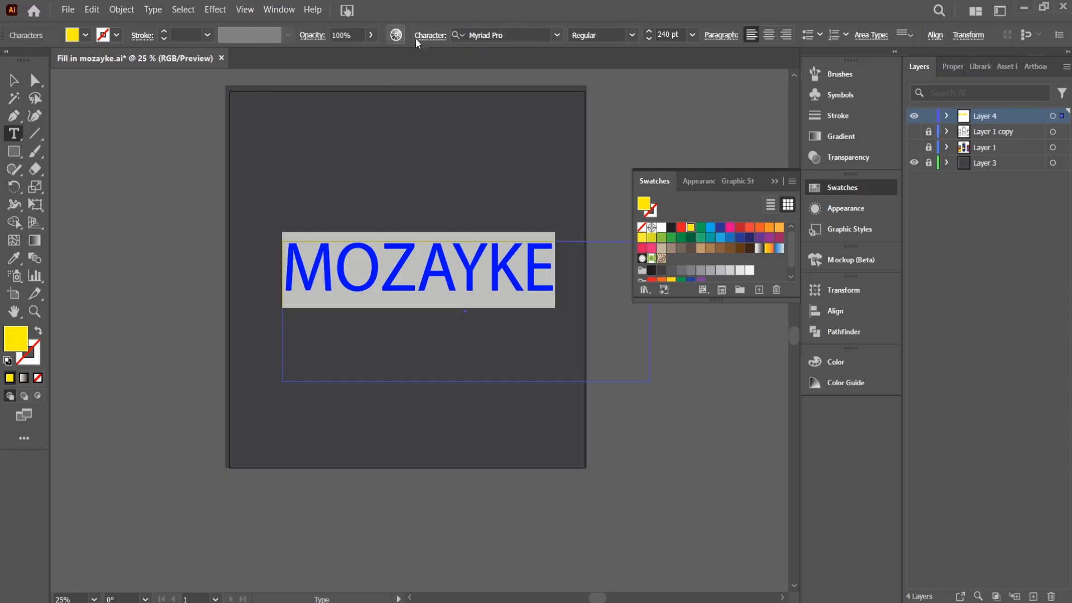
Change the text's font to Eras Bold ITC and reposition it so the whole word fits within the artboard
left_click(557, 36)
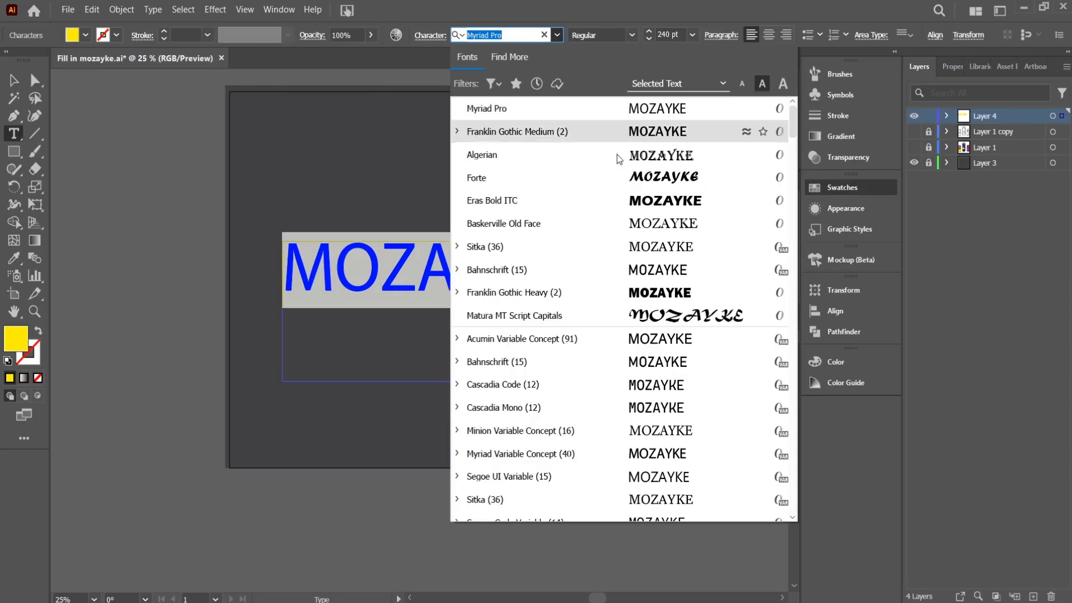
left_click(616, 196)
left_click(15, 82)
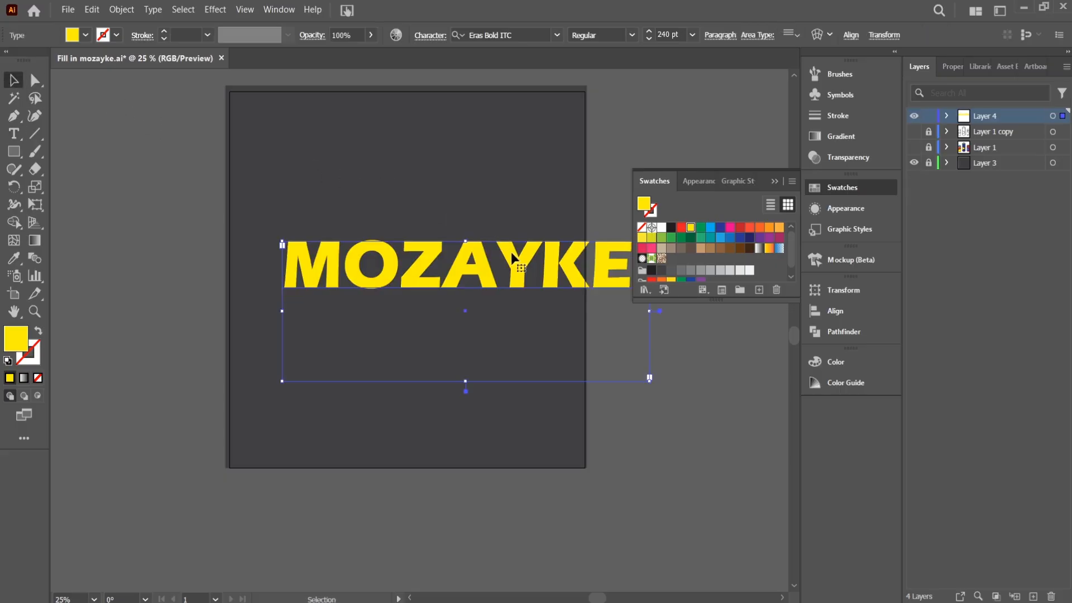
left_click_drag(512, 261, 465, 252)
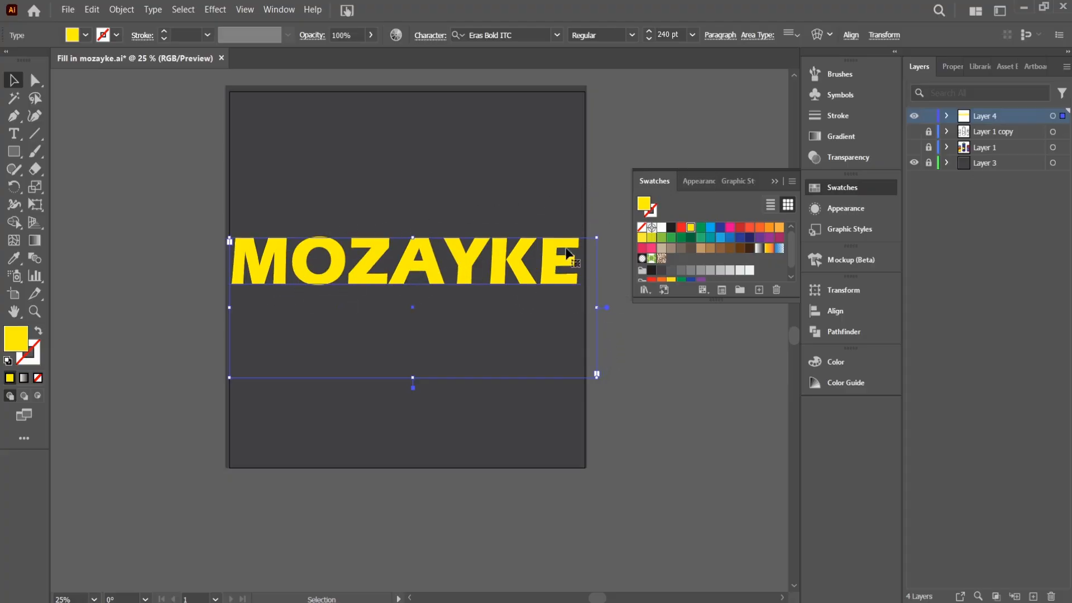
Add a new fill to the MOZAYKE text object's appearance
scroll(794, 247, "down", 1)
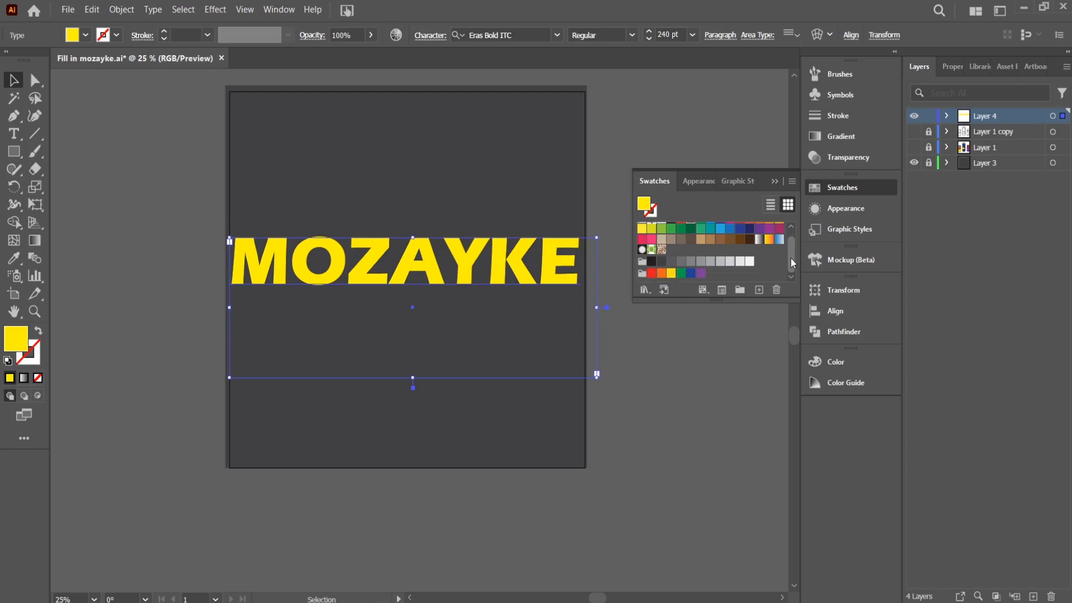
scroll(788, 247, "up", 1)
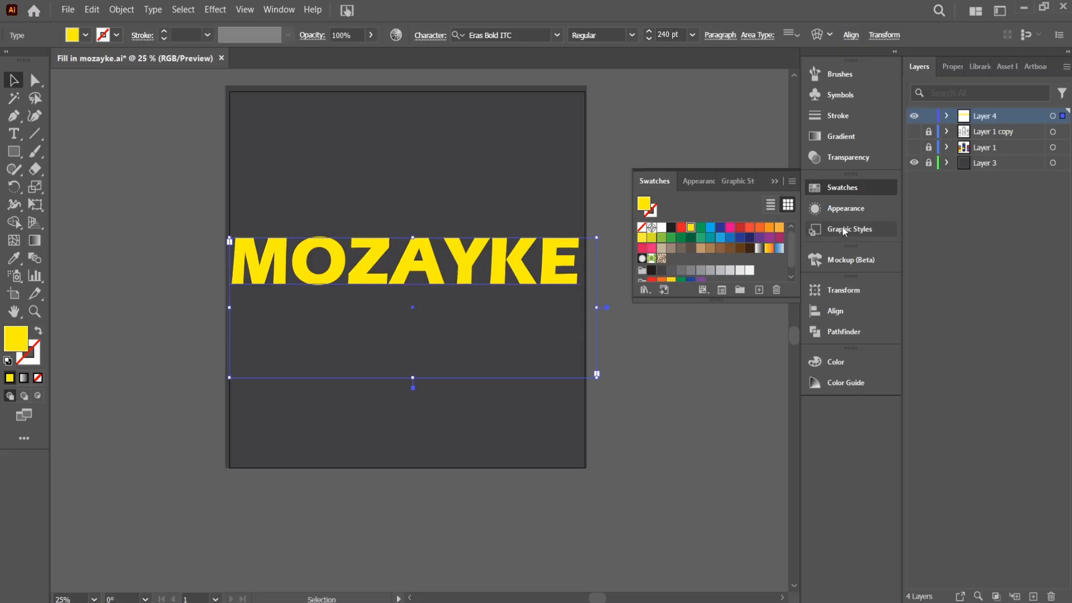
left_click(833, 209)
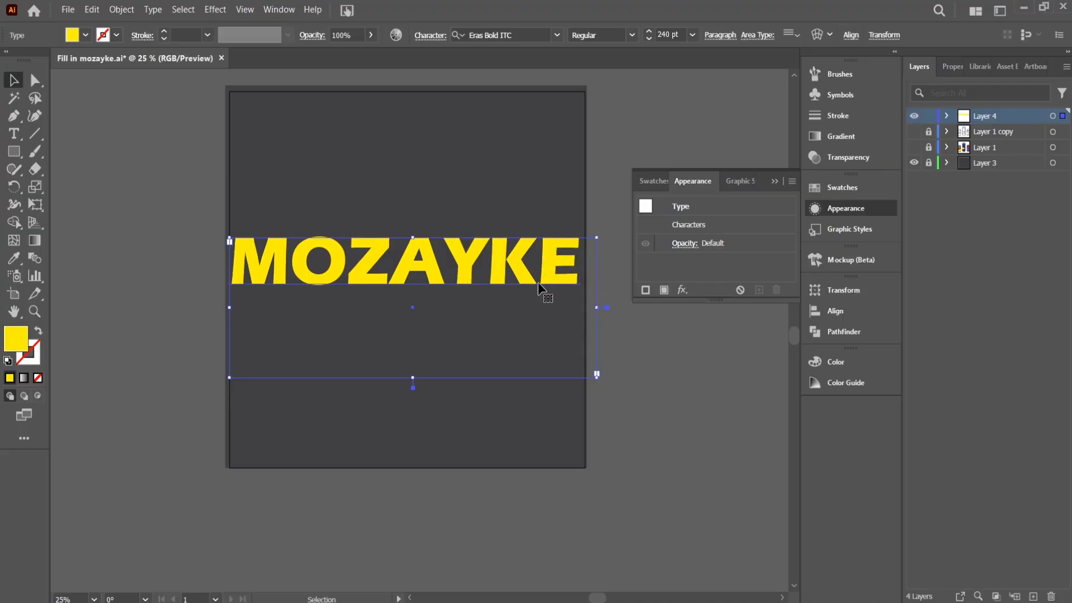
left_click(664, 289)
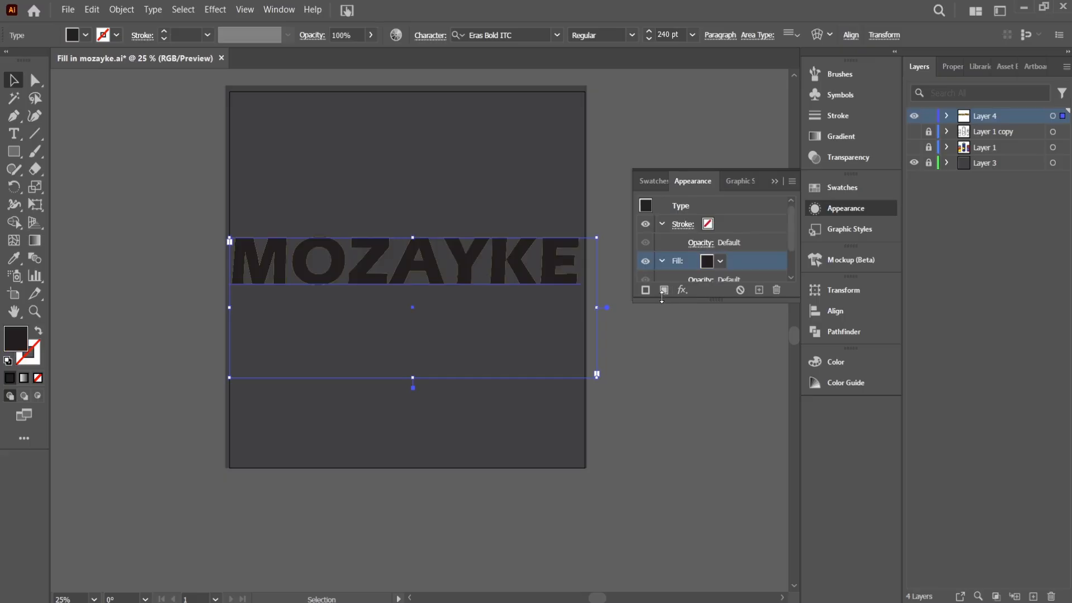
Load the Metals gradient swatch library for the text's new fill
scroll(792, 248, "down", 2)
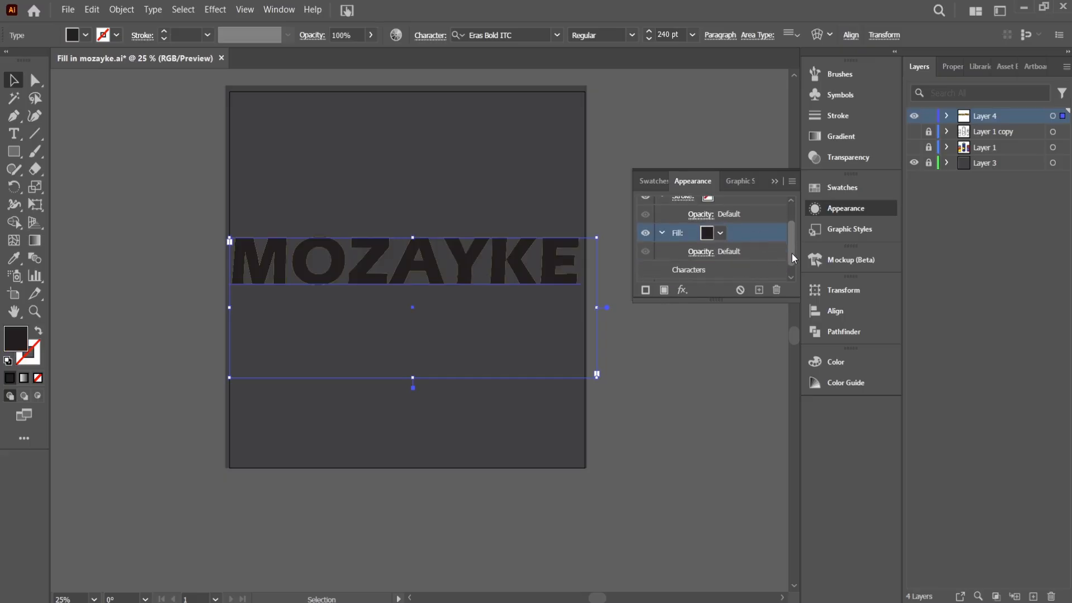
left_click(720, 232)
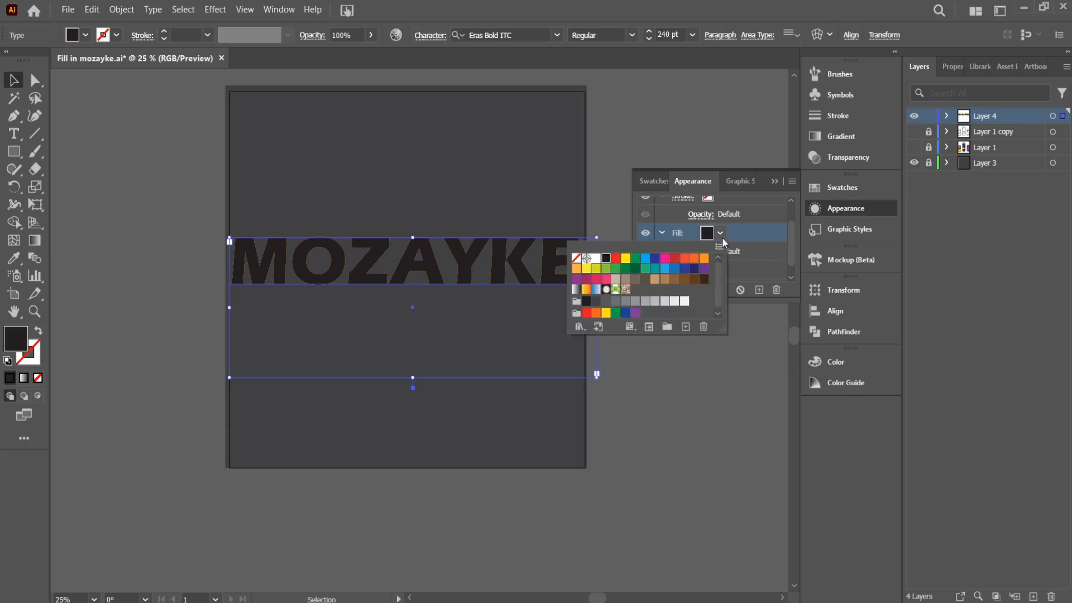
left_click(583, 328)
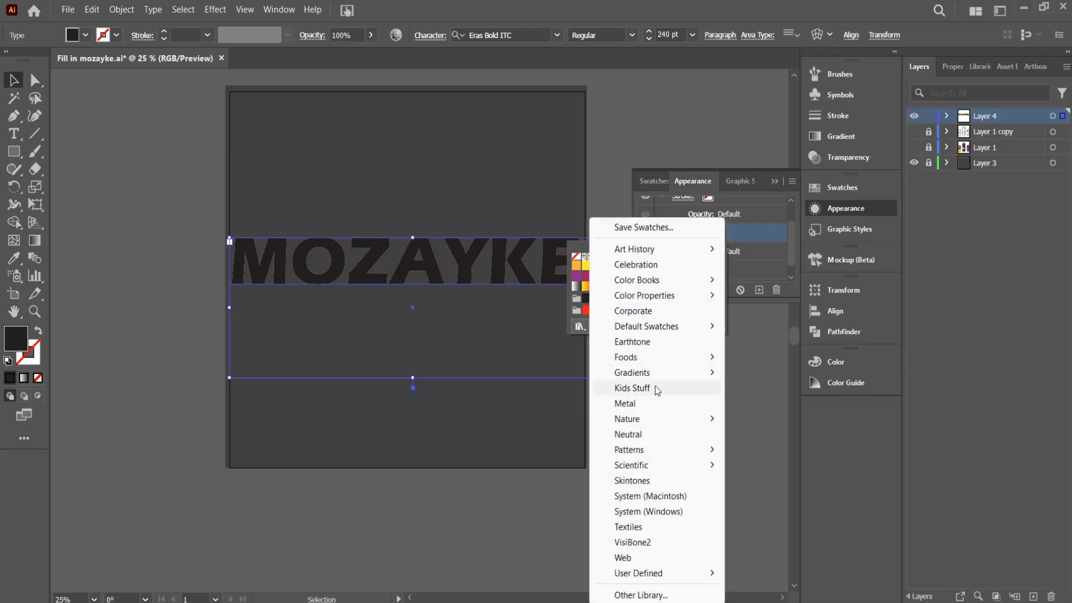
mouse_move(659, 375)
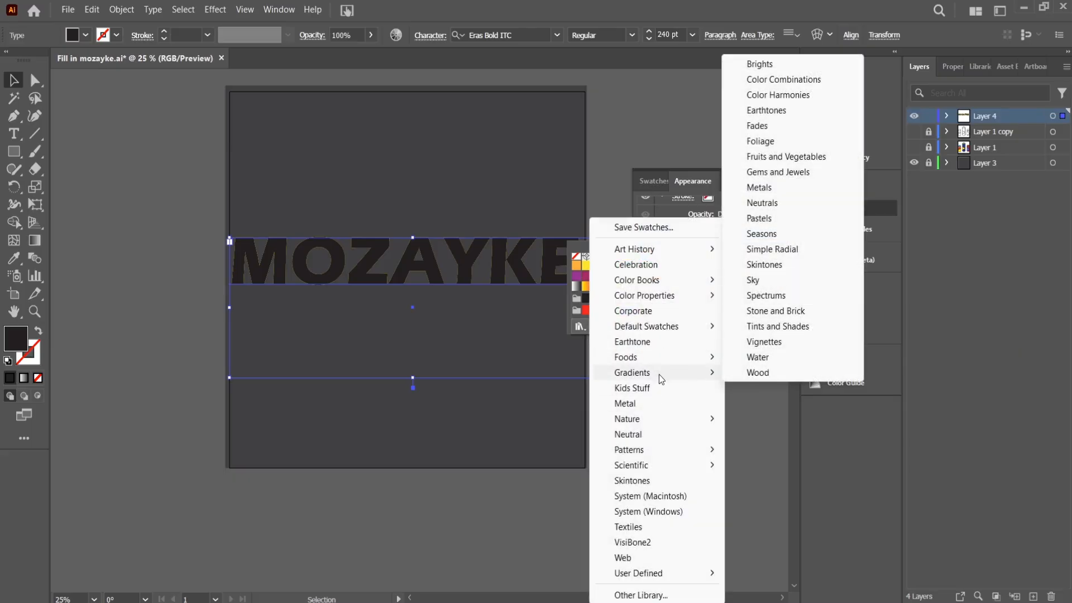
left_click(780, 190)
left_click(531, 282)
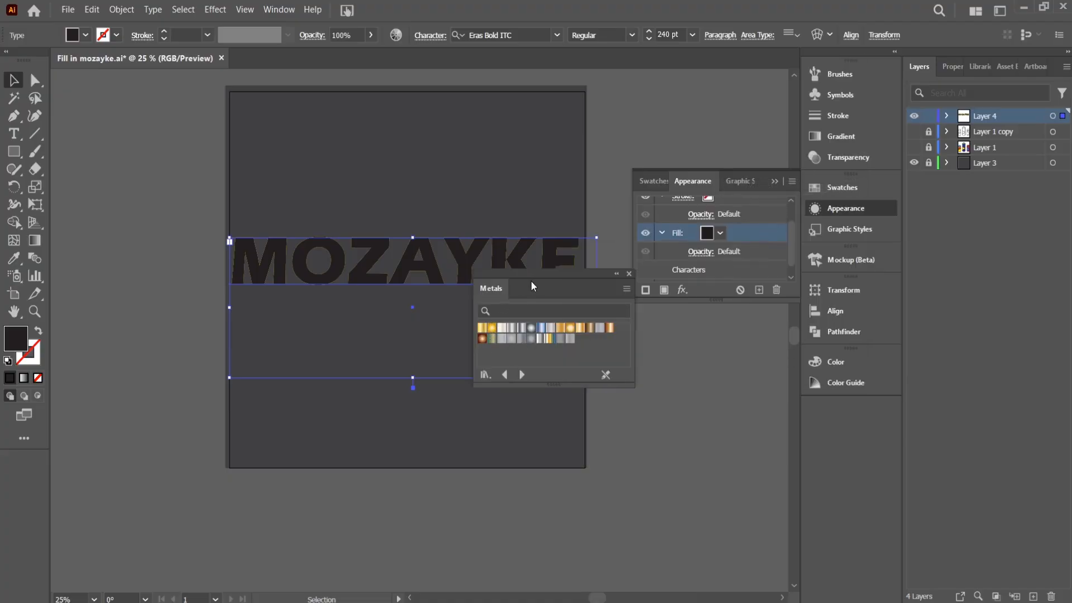
Try several gold and silver-toned gradients from the Metals library on the MOZAYKE text's new fill
left_click(491, 328)
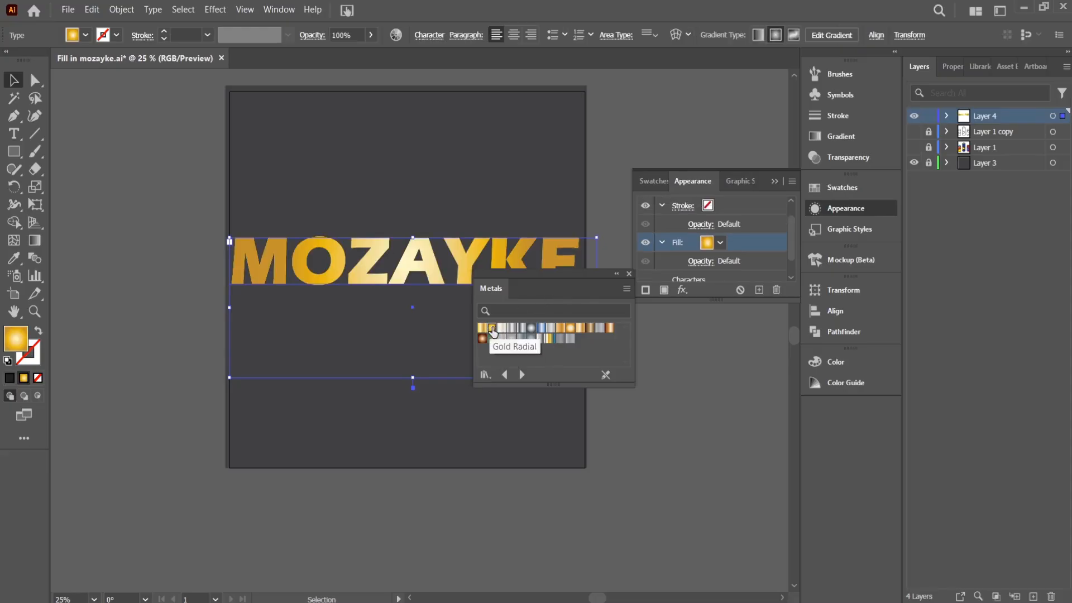
left_click(503, 328)
left_click(510, 329)
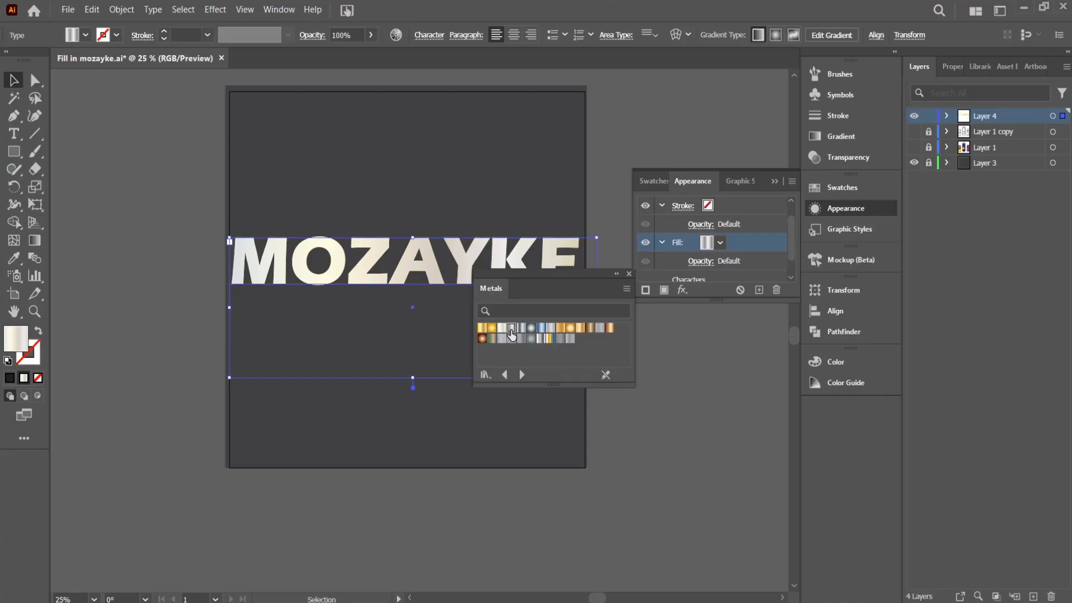
left_click(520, 329)
left_click(531, 329)
left_click(541, 329)
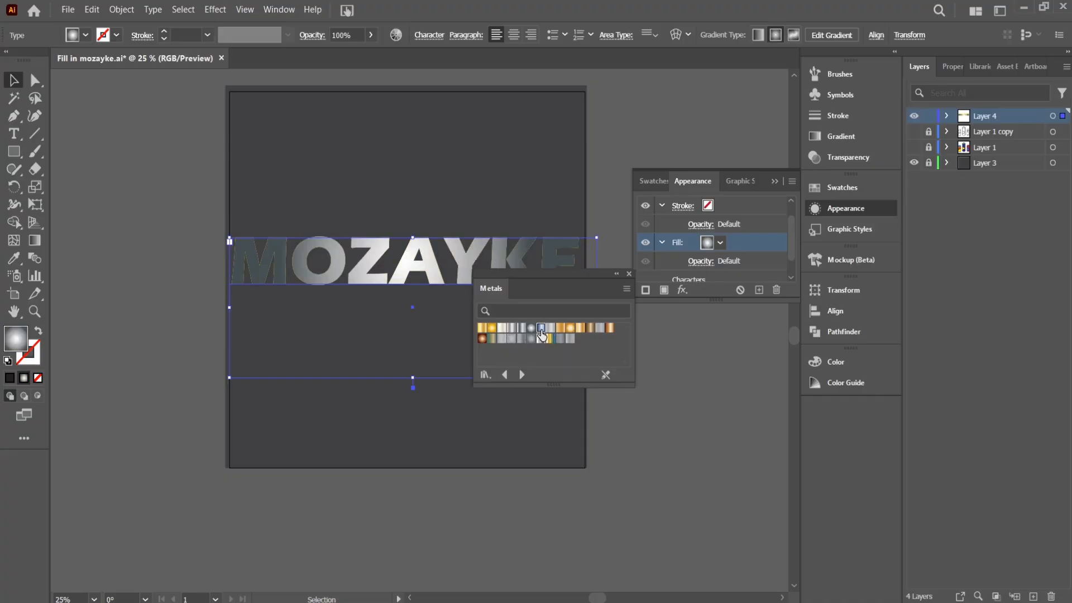
left_click(541, 338)
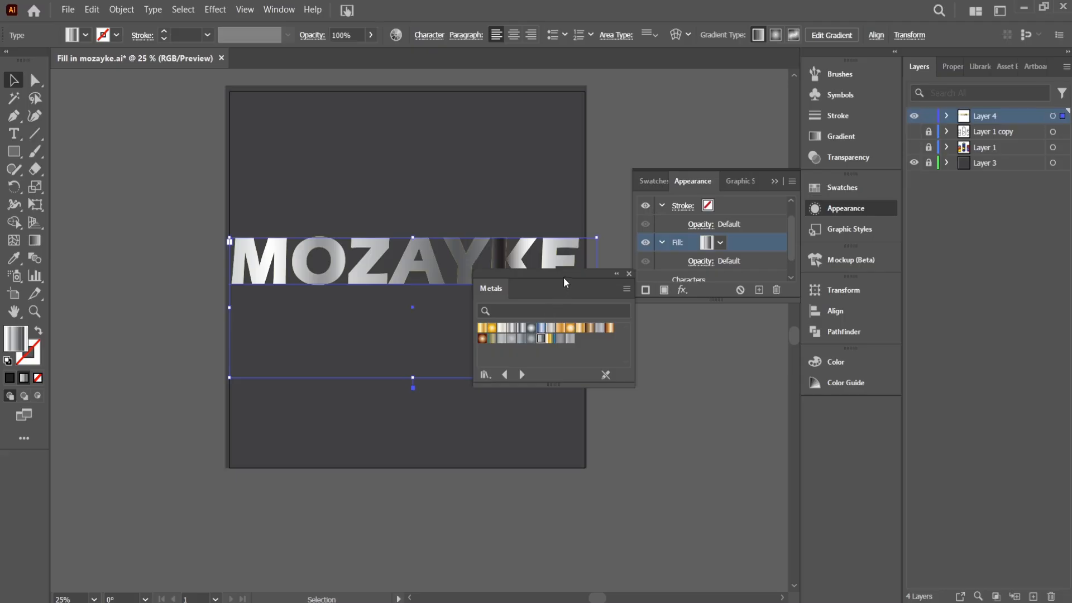
Compare more metal gradients on the text and apply the Gold Radial gradient to its fill
left_click_drag(563, 277, 718, 314)
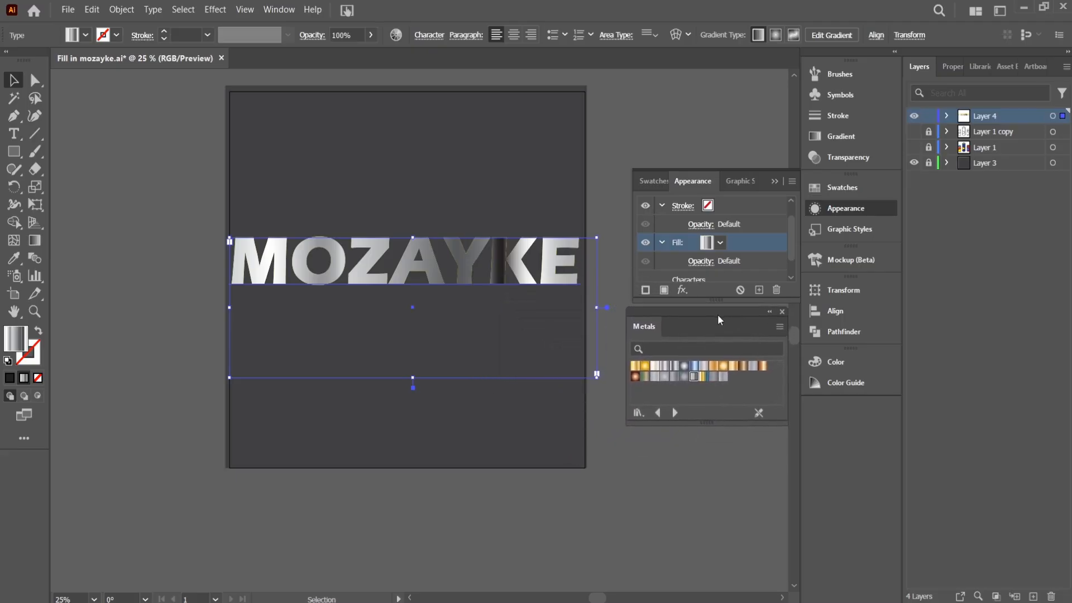
left_click(704, 366)
left_click(721, 366)
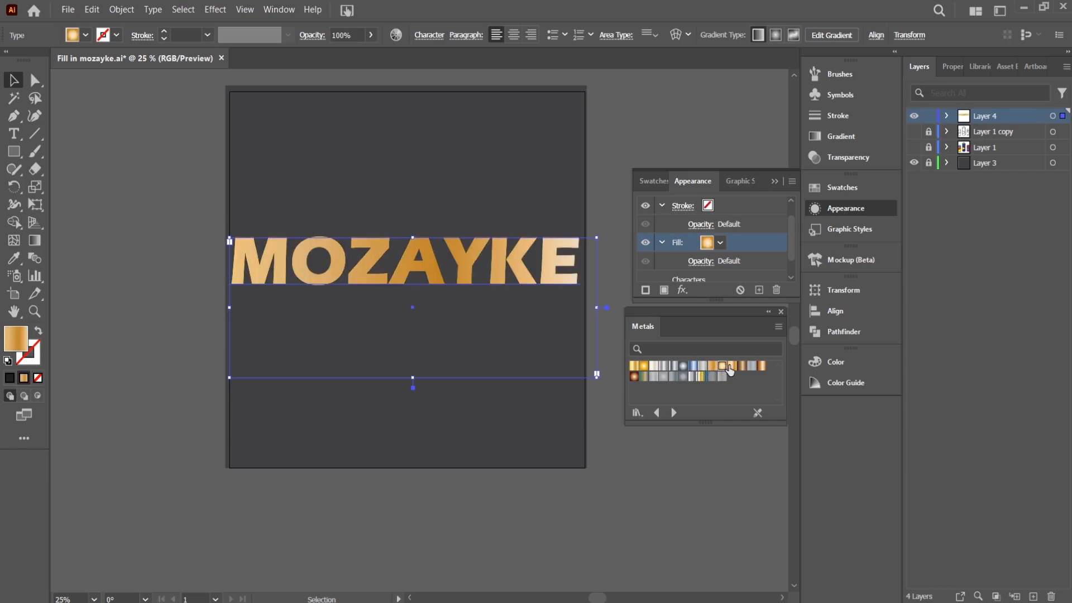
left_click(644, 365)
scroll(791, 272, "down", 1)
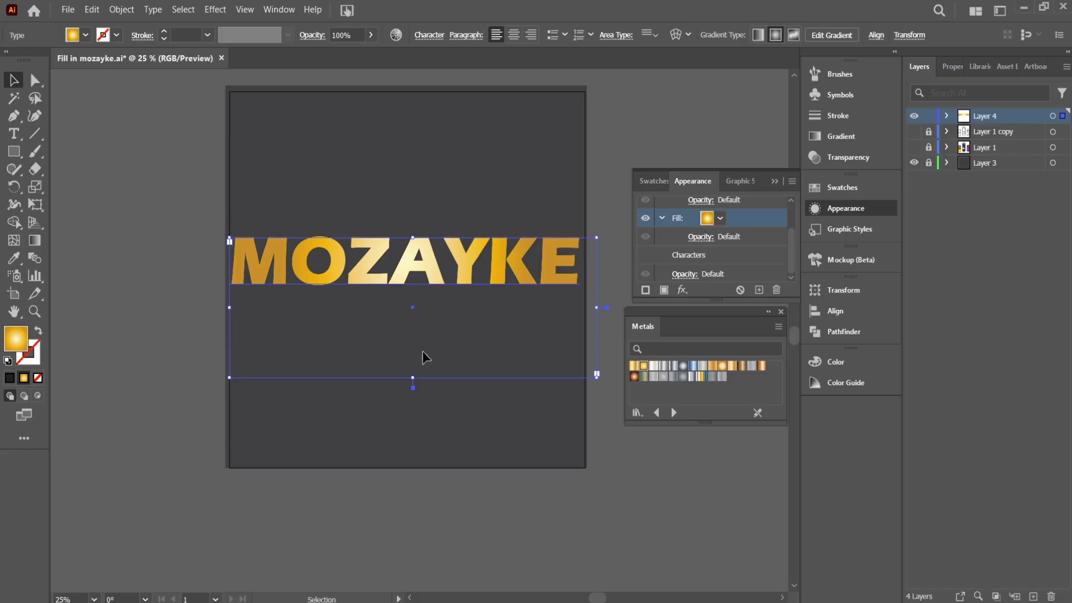
left_click(760, 367)
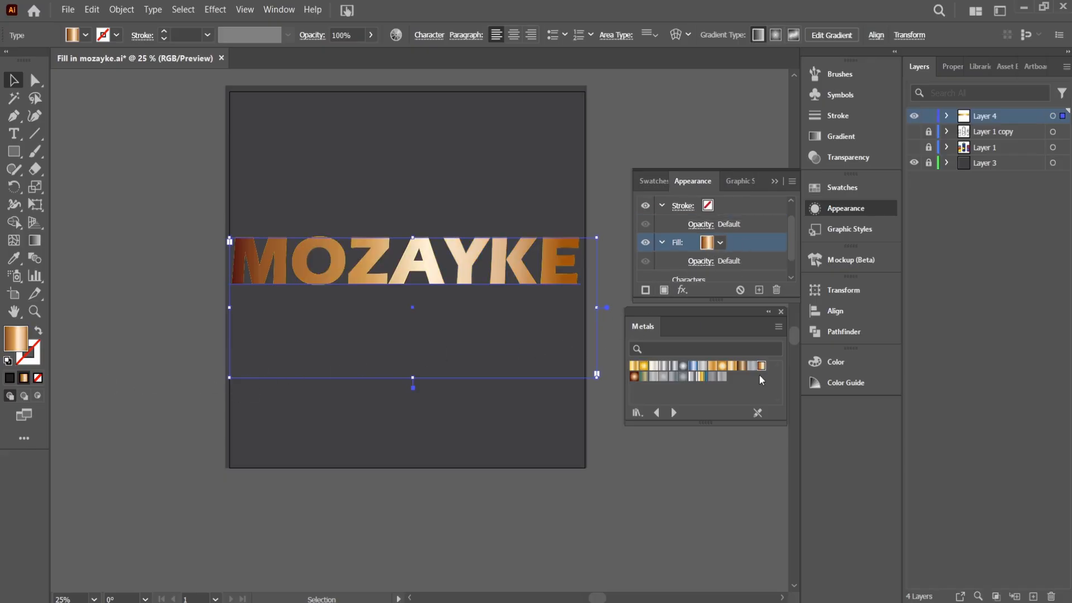
left_click(642, 366)
Set the MOZAYKE text's stroke colour to white (FFFFFF)
double_click(38, 362)
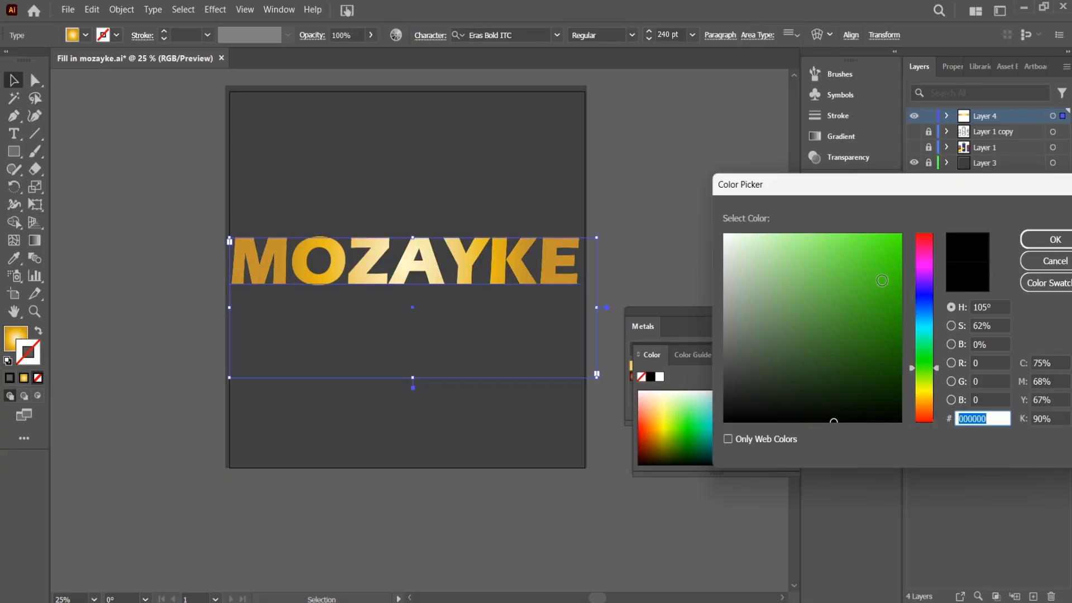
left_click_drag(836, 419, 695, 429)
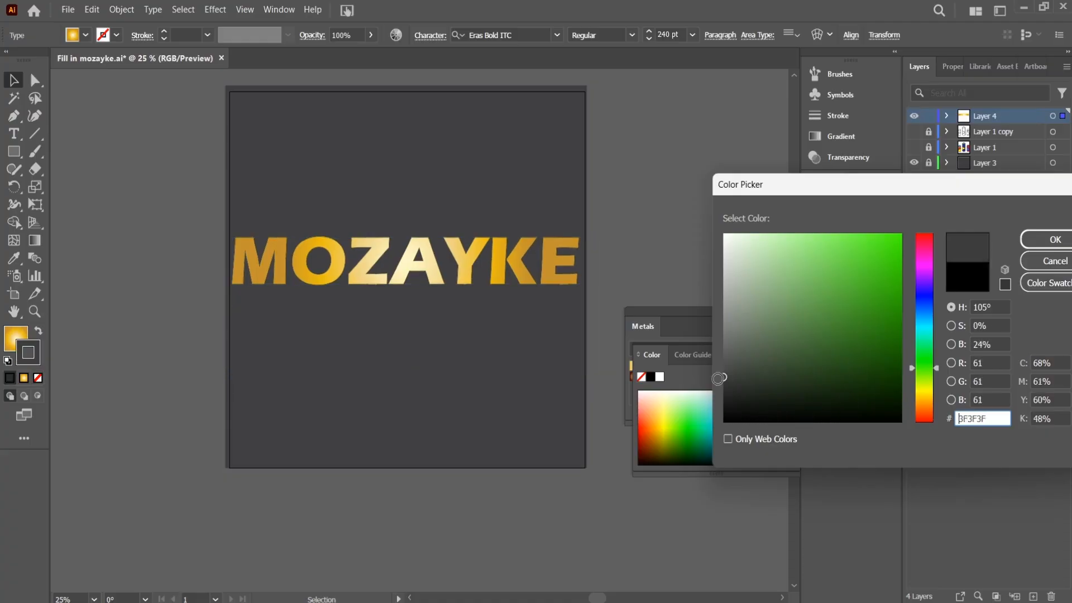
left_click(1030, 240)
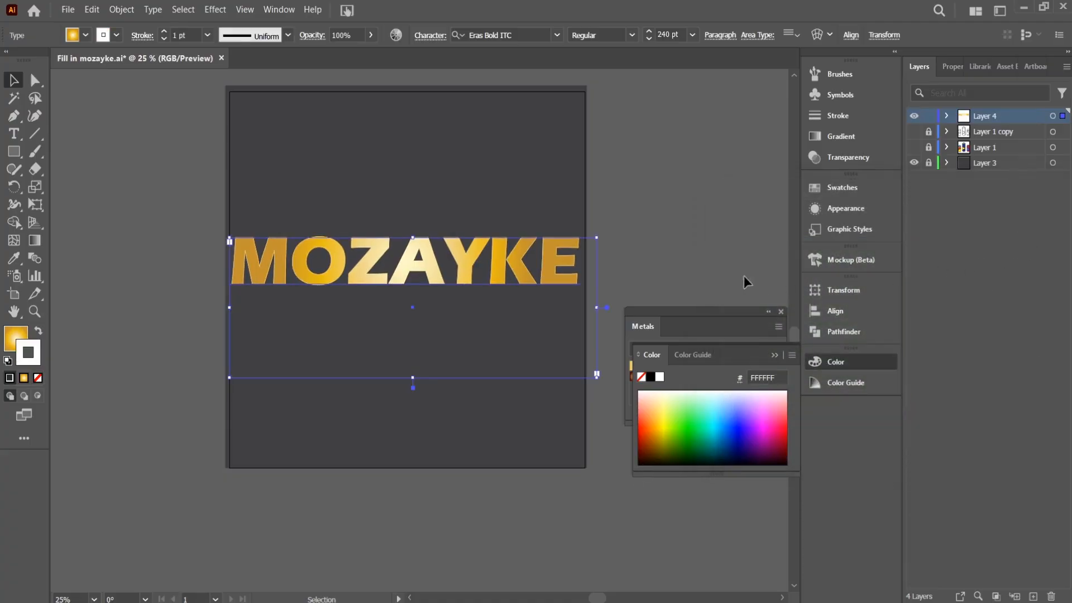
left_click(611, 204)
key("ctrl+plus")
key("ctrl+plus")
key("ctrl+plus")
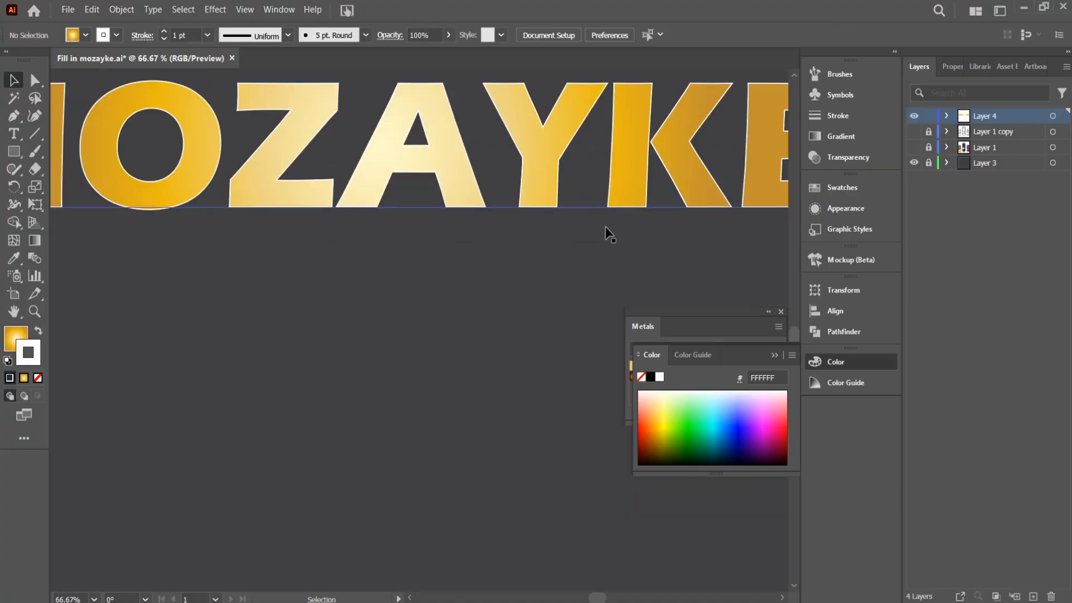
Select the MOZAYKE text and change its stroke colour to black (000000)
left_click(593, 207)
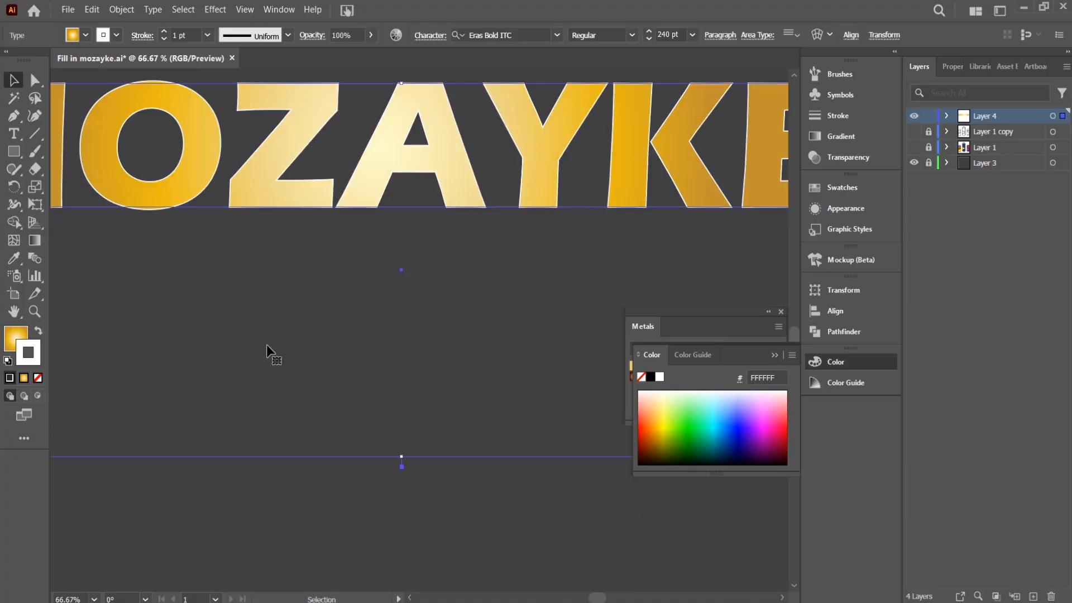
double_click(39, 358)
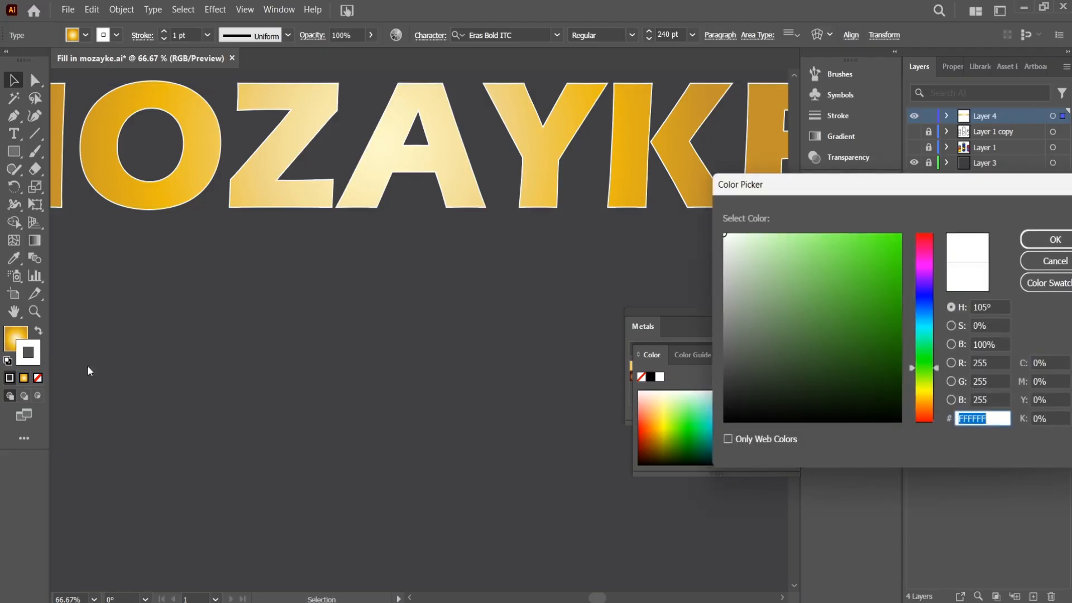
type("000000")
left_click(1040, 243)
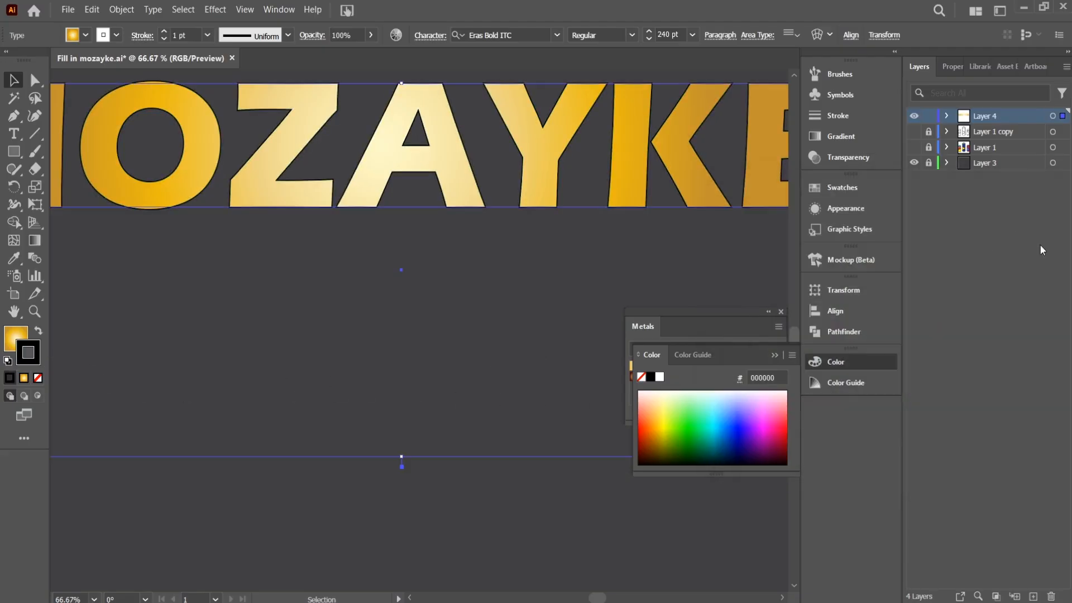
Examine the black outline up close along the edges of the letters A and Y
key("ctrl+plus")
key("ctrl+plus")
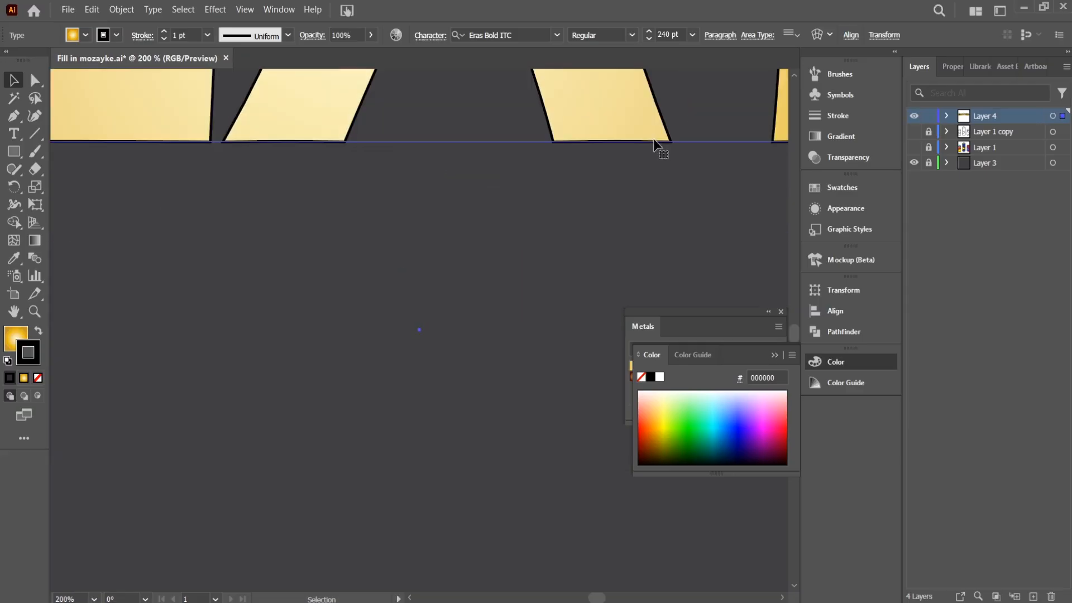
key("space")
left_click_drag(660, 148, 413, 397)
key("ctrl+plus")
key("ctrl+minus")
key("ctrl+minus")
key("ctrl+minus")
key("ctrl+minus")
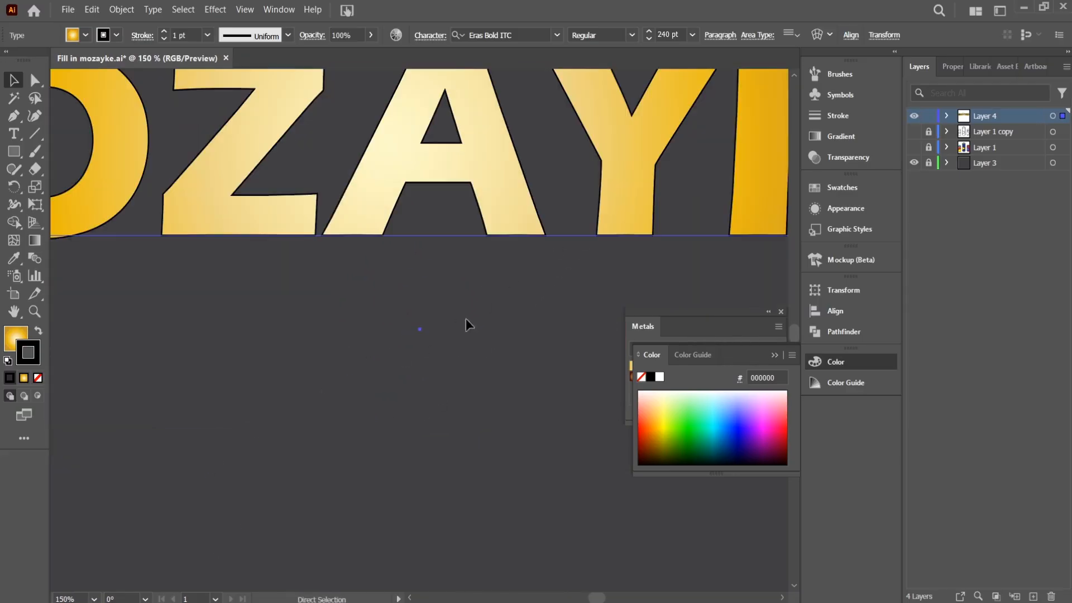
key("ctrl+plus")
key("ctrl+plus")
key("space")
left_click_drag(636, 87, 400, 385)
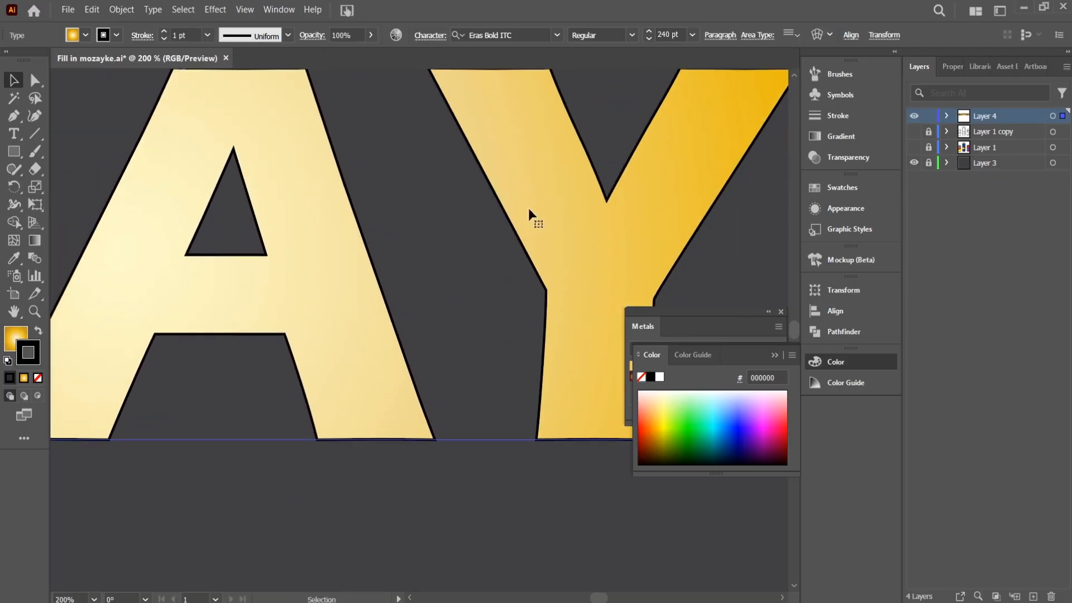
key("space")
left_click_drag(577, 168, 376, 289)
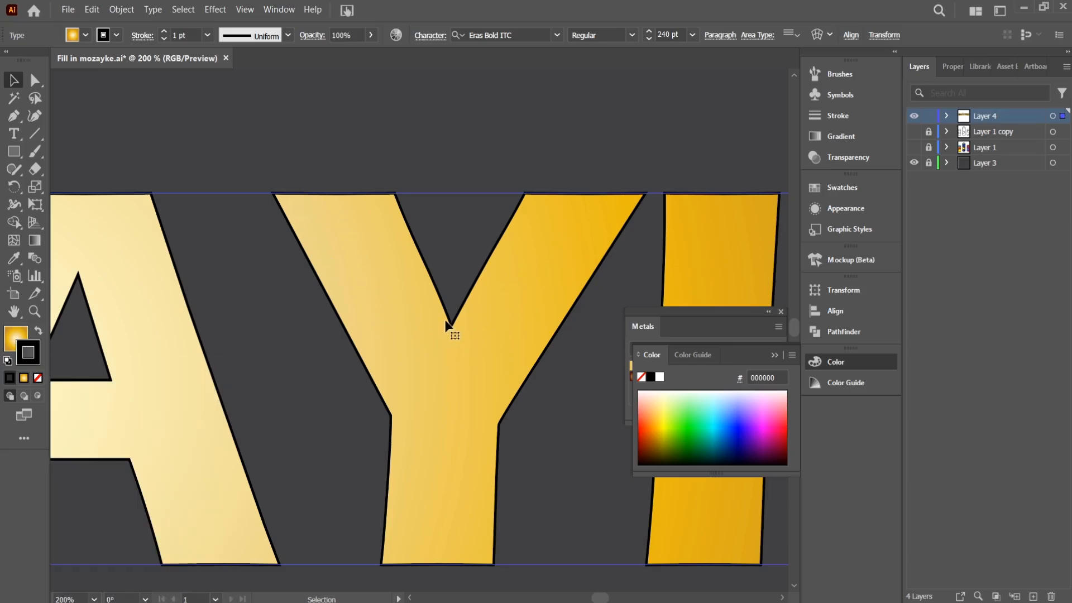
key("ctrl+minus")
key("ctrl+minus")
key("ctrl+minus")
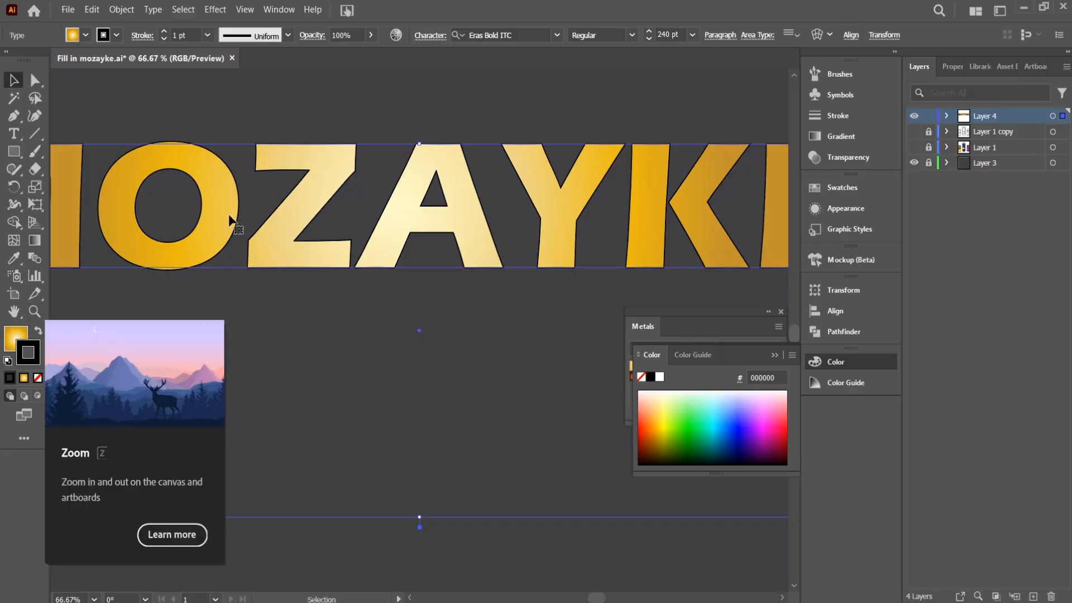
Change the MOZAYKE text's stroke colour to pure red (FF0000)
double_click(31, 352)
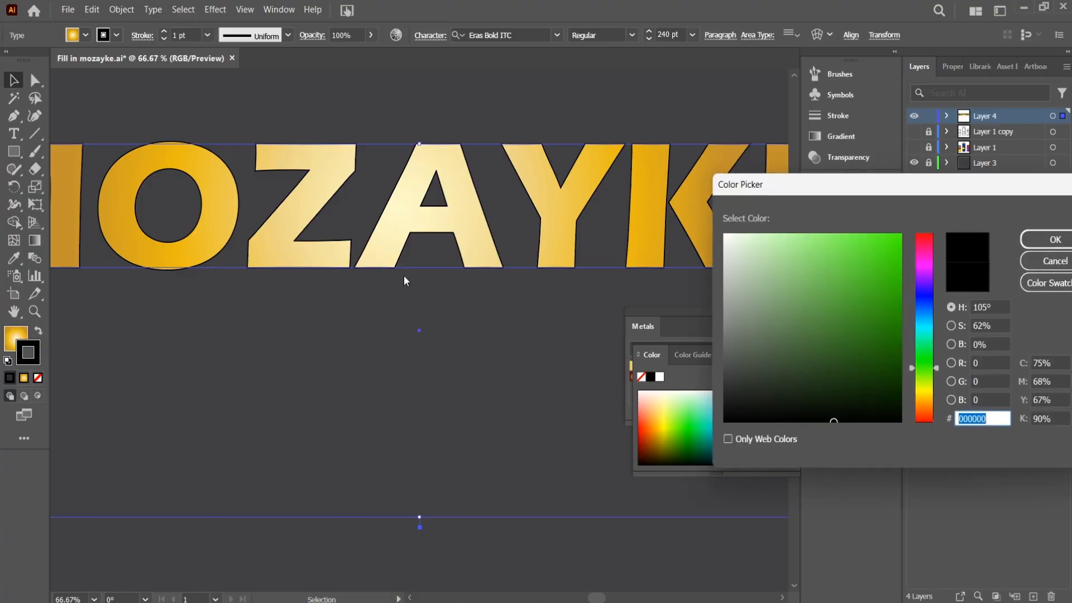
mouse_move(918, 356)
left_mouse_down()
mouse_move(918, 223)
mouse_move(890, 241)
mouse_move(906, 222)
left_mouse_up()
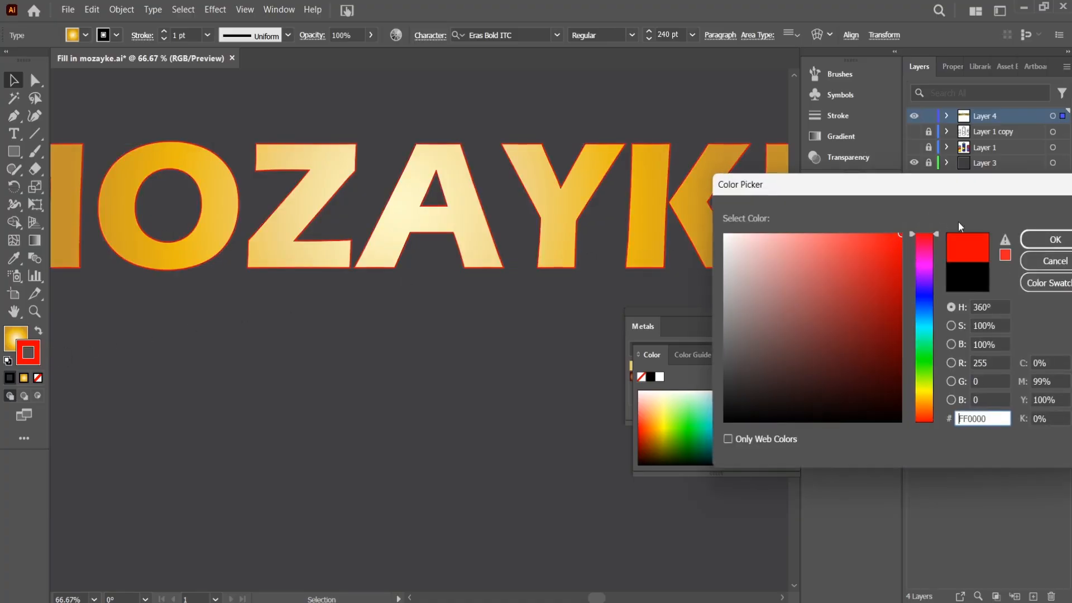
left_click(1054, 239)
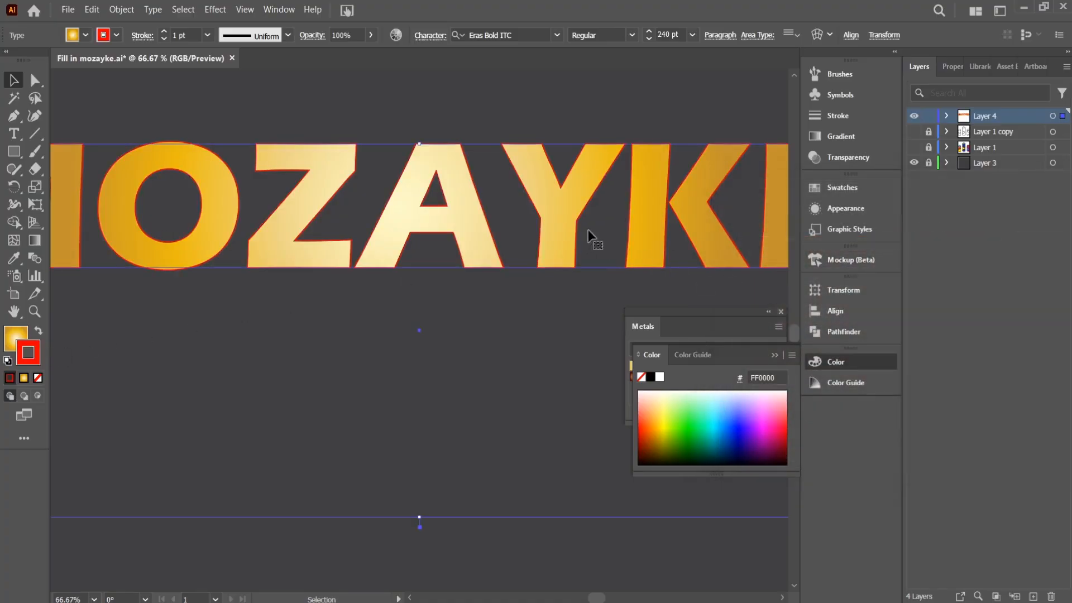
Increase the weight of the MOZAYKE text's red stroke to 30 pt
left_click(515, 383)
left_click(474, 189)
left_click(164, 31)
left_click(164, 31)
left_click(163, 31)
left_click(163, 31)
left_click(164, 31)
left_click(163, 31)
left_click(164, 31)
left_click(164, 31)
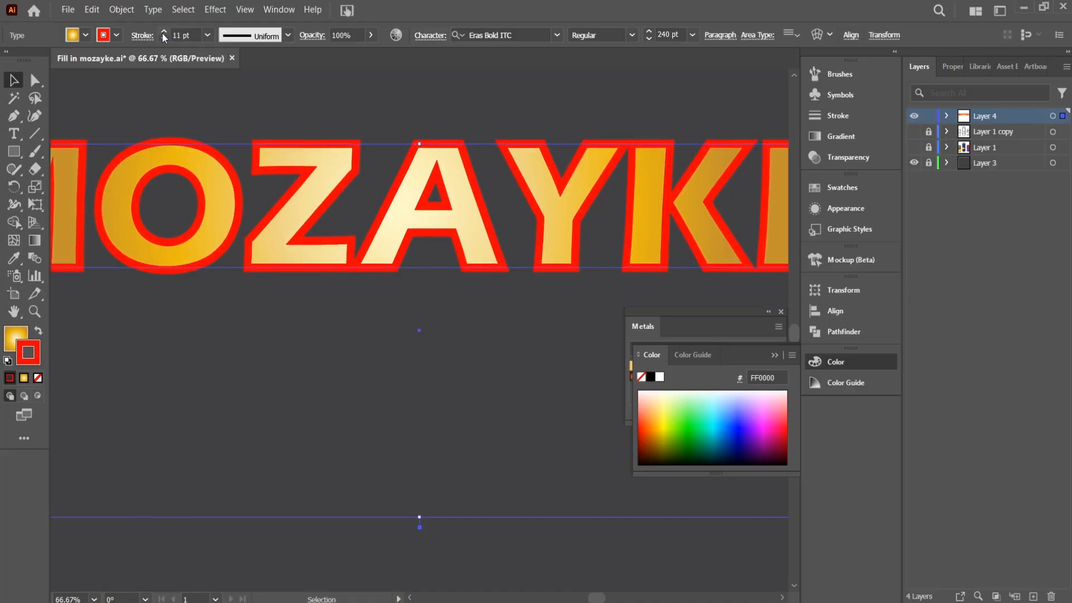
left_click(163, 31)
left_click(163, 31)
left_click(163, 31)
left_click(164, 31)
left_click(163, 32)
left_click(164, 32)
left_click(163, 31)
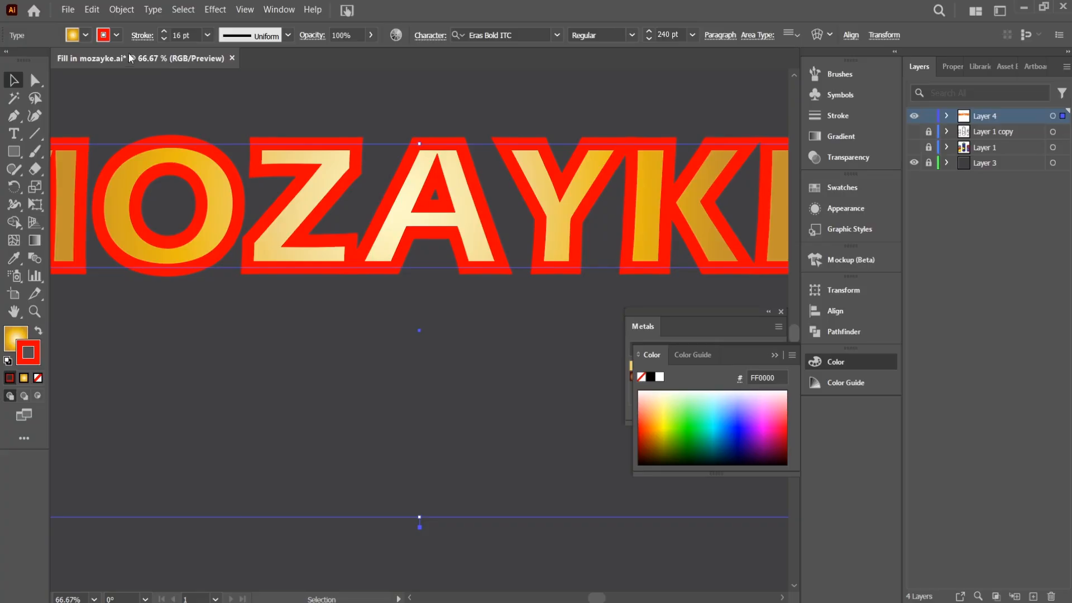
left_click(164, 30)
left_click(165, 31)
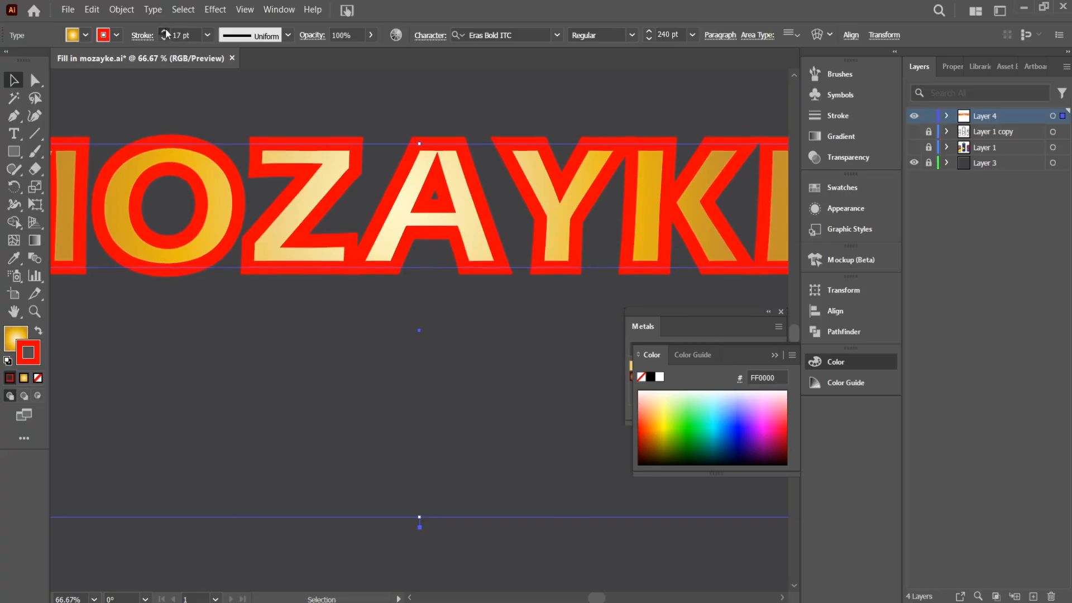
left_click(165, 31)
left_click(165, 31)
left_click(165, 30)
left_click(165, 30)
left_click(165, 30)
left_click(165, 30)
left_click(165, 31)
left_click(165, 31)
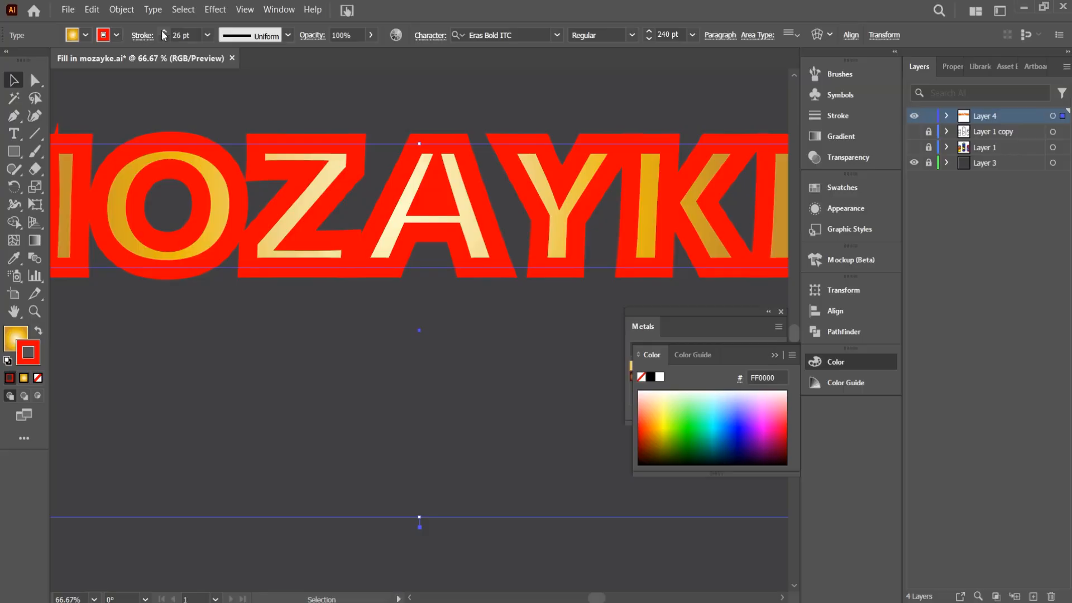
left_click(164, 32)
left_click(164, 31)
left_click(165, 31)
left_click(165, 31)
key("ctrl+minus")
key("ctrl+minus")
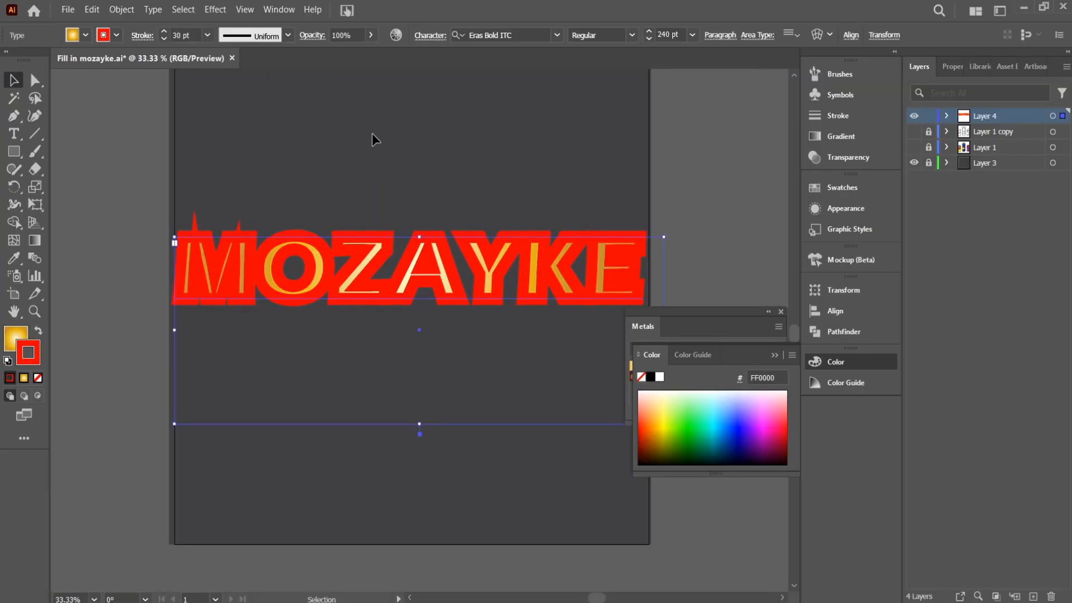
Try a thinner 3 pt red stroke on the MOZAYKE text and check how the outline looks
left_click(163, 39)
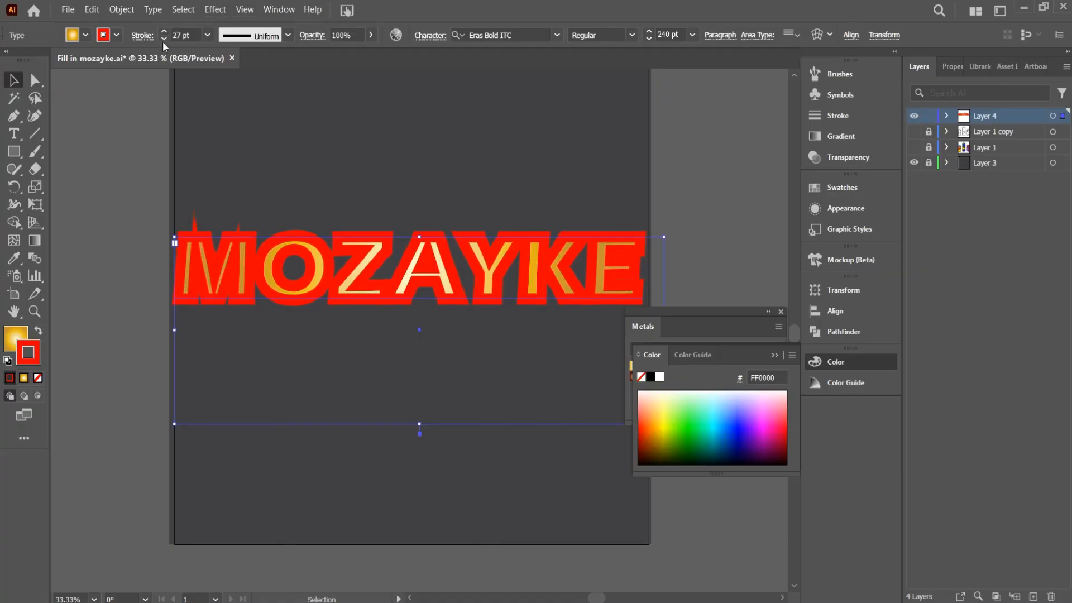
left_click(163, 39)
left_click(163, 39)
left_click(164, 39)
left_click(163, 39)
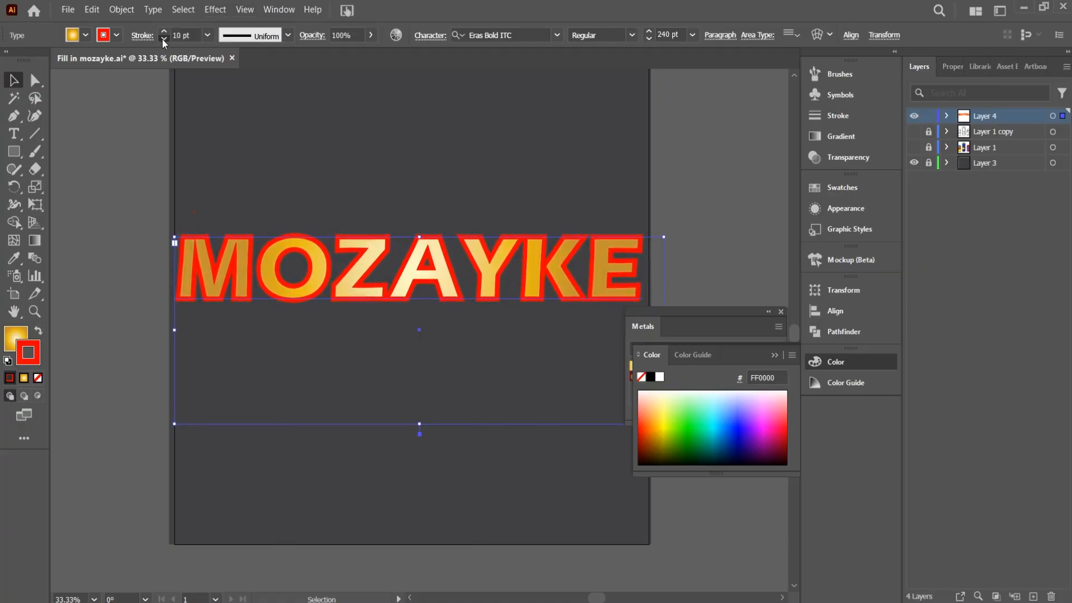
left_click(164, 40)
left_click(163, 39)
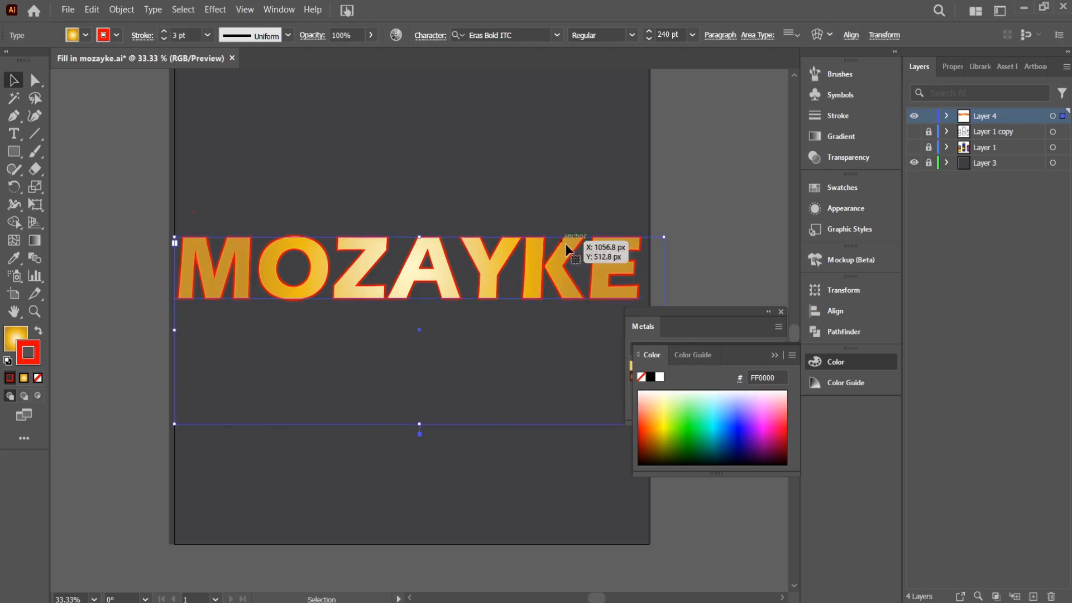
key("ctrl+minus")
key("ctrl+minus")
key("ctrl+equal")
key("ctrl+equal")
key("ctrl+equal")
key("ctrl+minus")
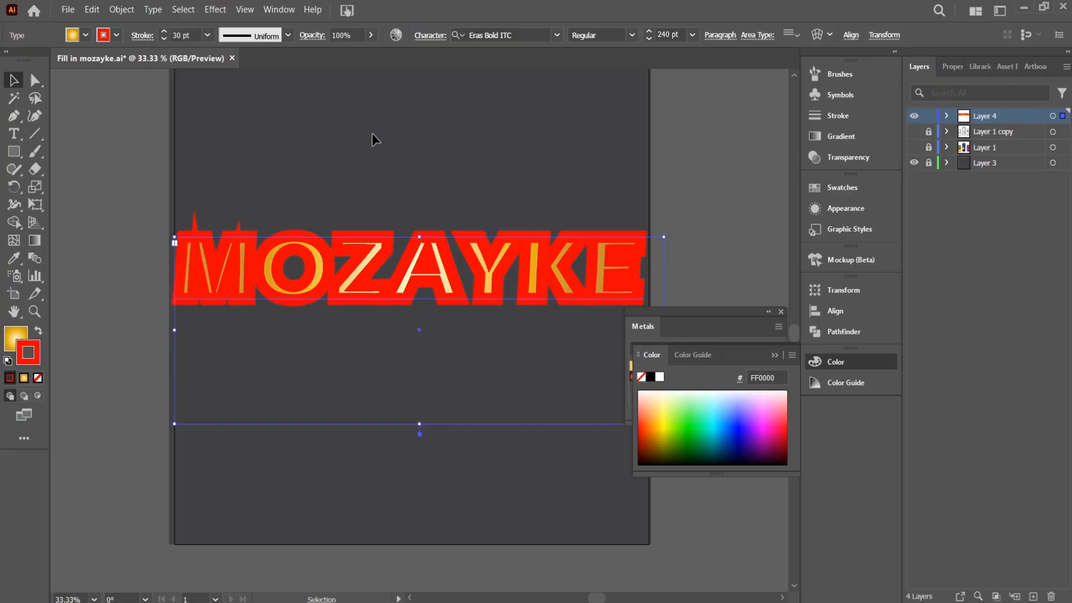
Set the red stroke weight of the MOZAYKE text to 3 pt
left_click(163, 39)
left_click(163, 39)
left_click(164, 40)
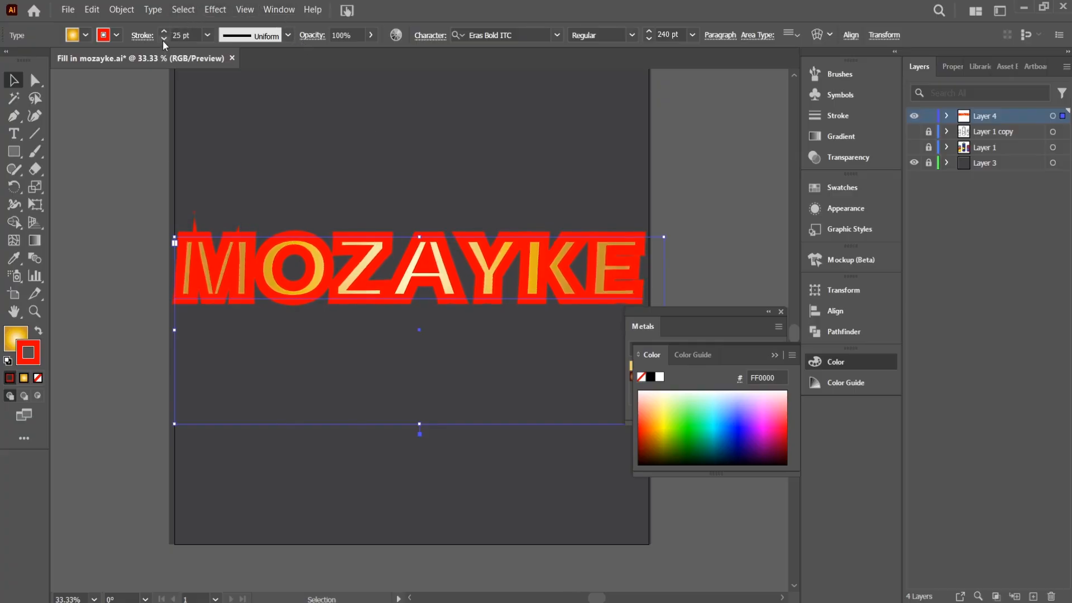
left_click(164, 39)
left_click(163, 39)
left_click(163, 40)
left_click(162, 39)
left_click(163, 38)
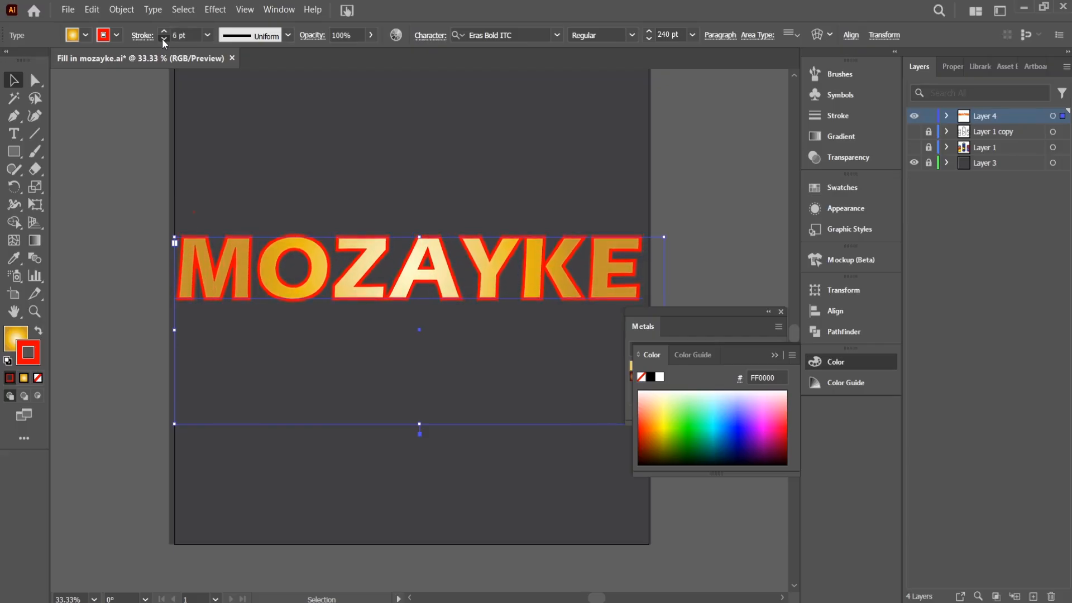
left_click(163, 38)
left_click(163, 38)
key("ctrl+minus")
key("ctrl+minus")
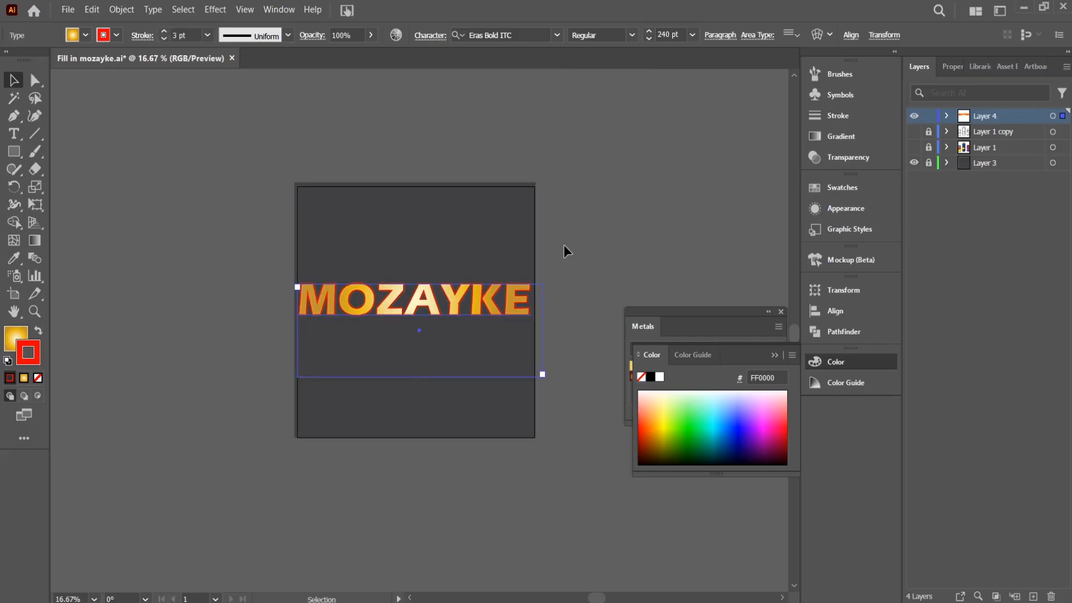
key("ctrl+plus")
key("ctrl+plus")
key("ctrl+plus")
key("ctrl+minus")
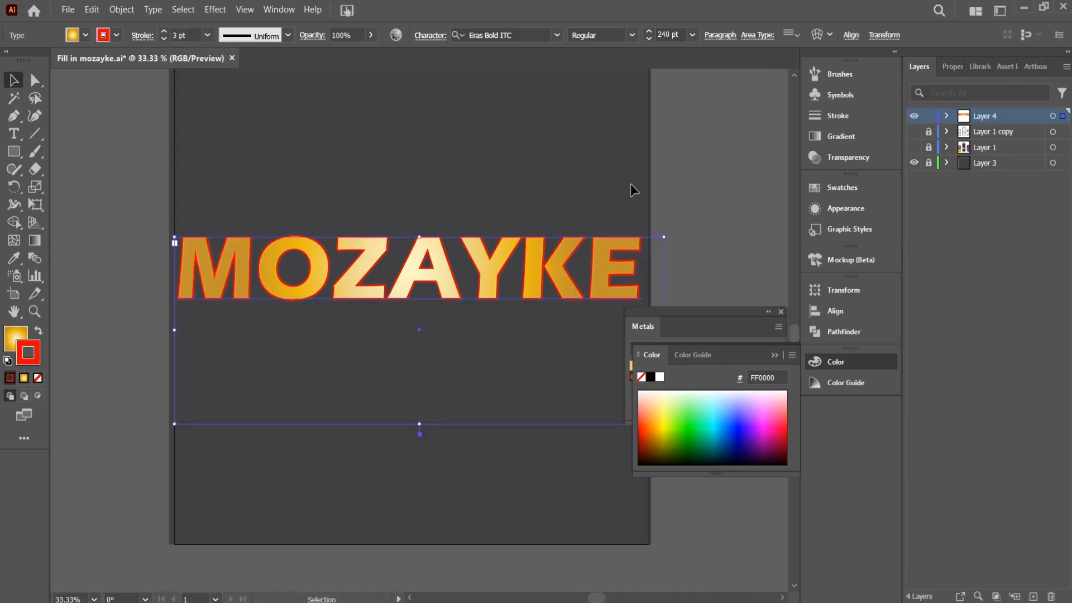
left_click_drag(663, 173, 694, 138)
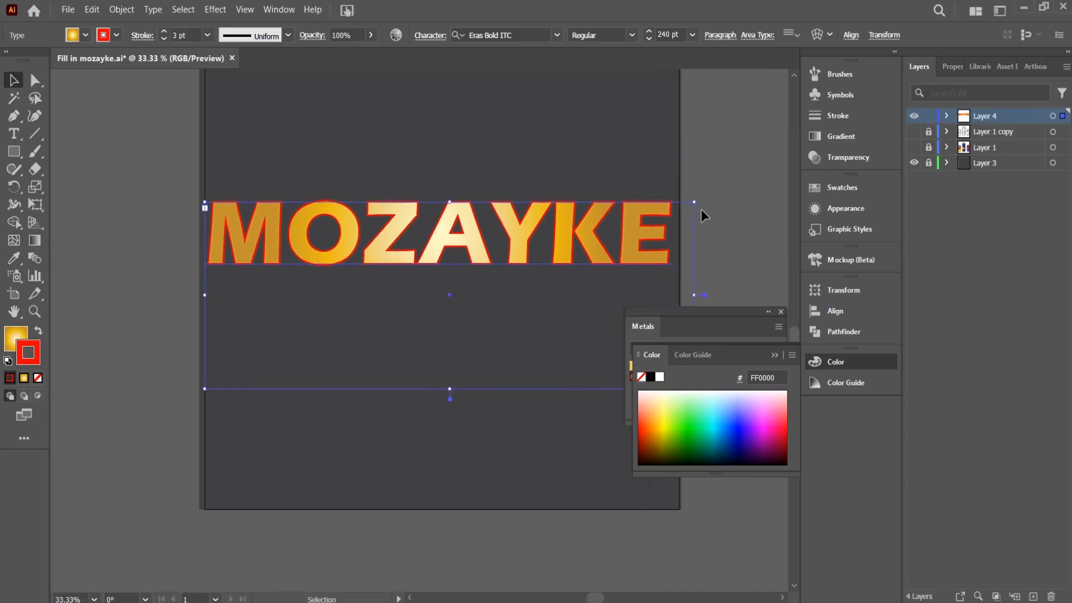